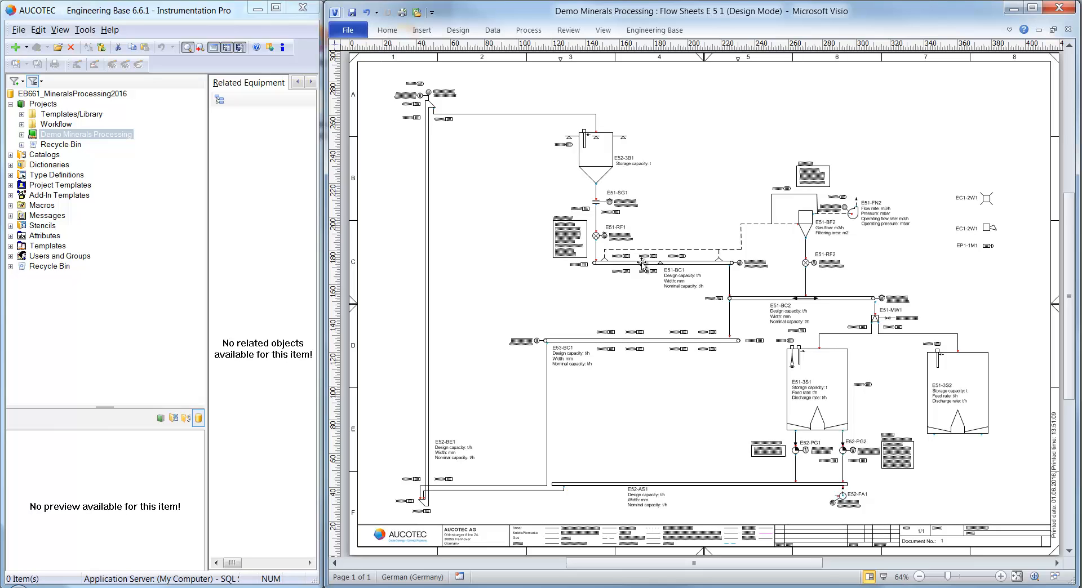
Navigate from conveyor E51-BC1 on the flow sheet to its function in the project tree and show the related equipment of its drive M1
{"action": "right_click", "coordinate": [643, 263]}
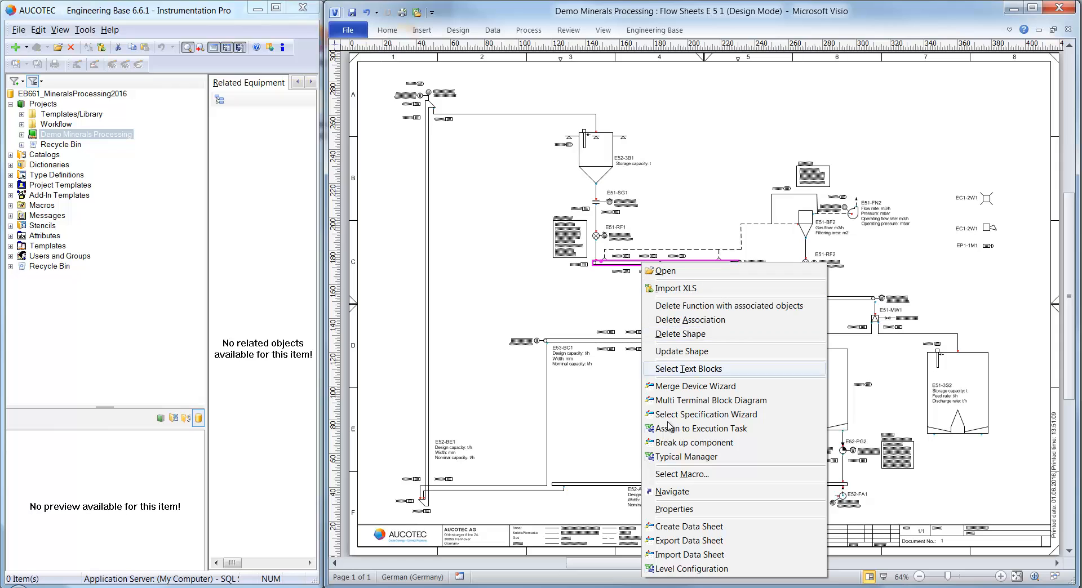
{"action": "left_click", "coordinate": [673, 492]}
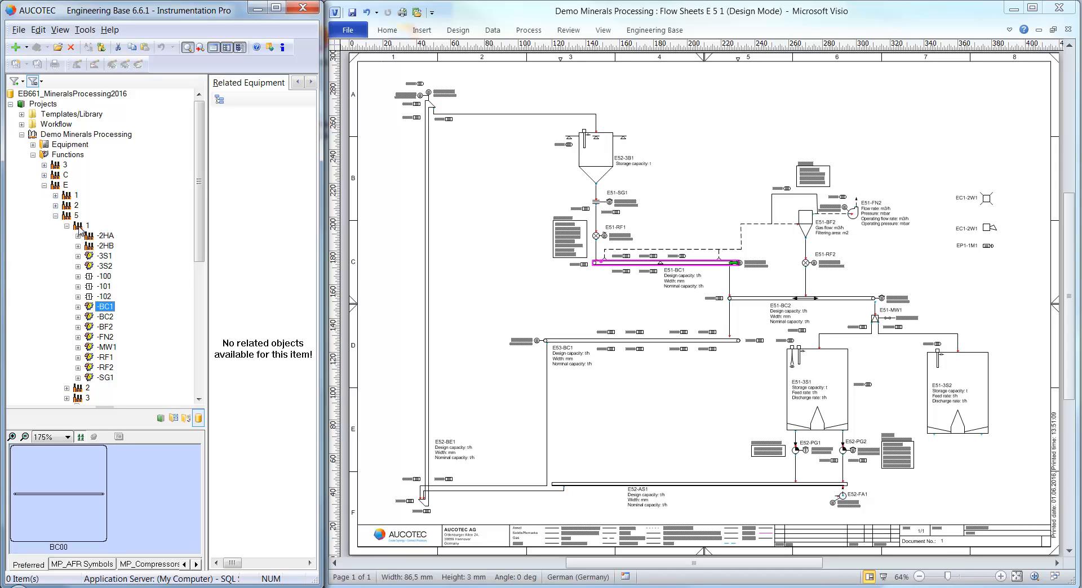
{"action": "left_click", "coordinate": [78, 307]}
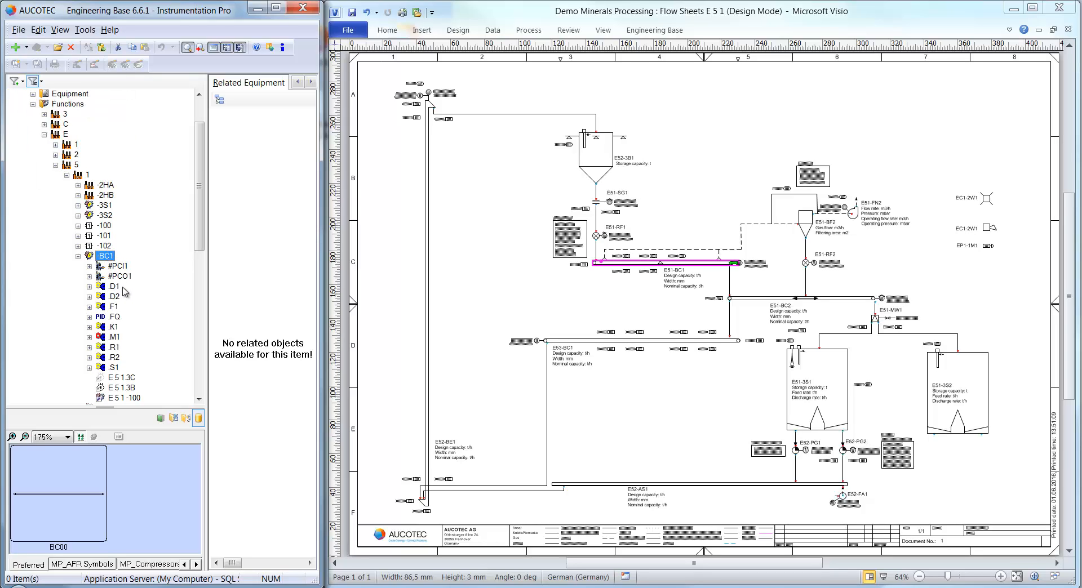
{"action": "left_click", "coordinate": [114, 337]}
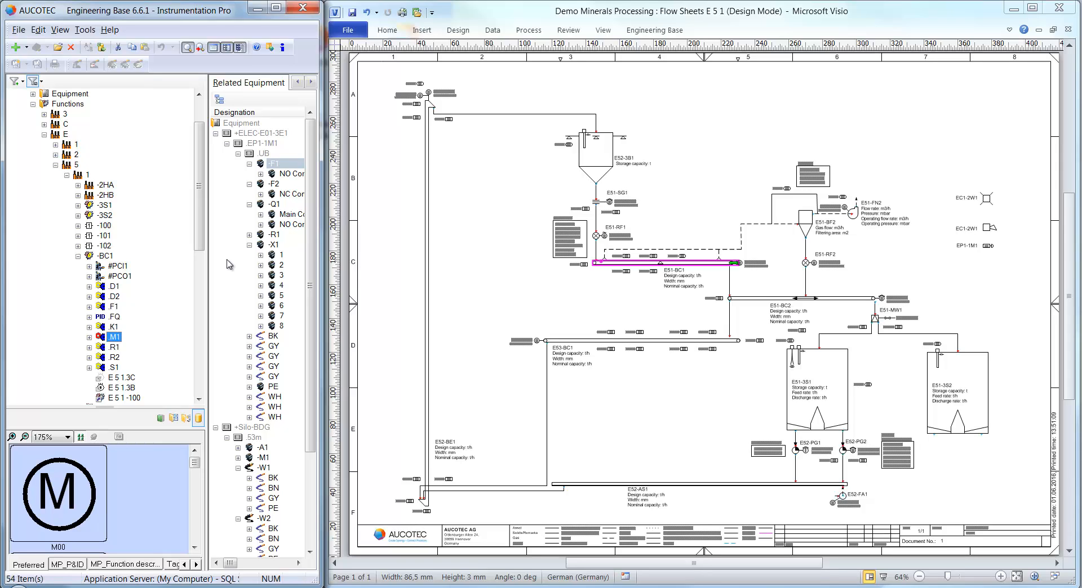
Expand function 3 and its subfunction 6 in the project tree and open flow sheet E 5 2
{"action": "left_click", "coordinate": [45, 115]}
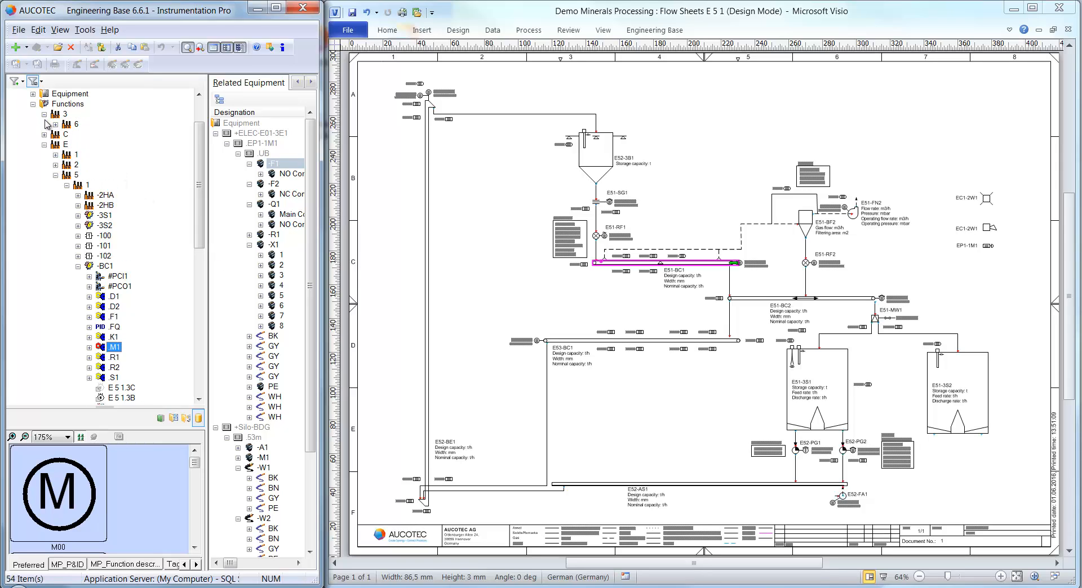
{"action": "left_click", "coordinate": [55, 125]}
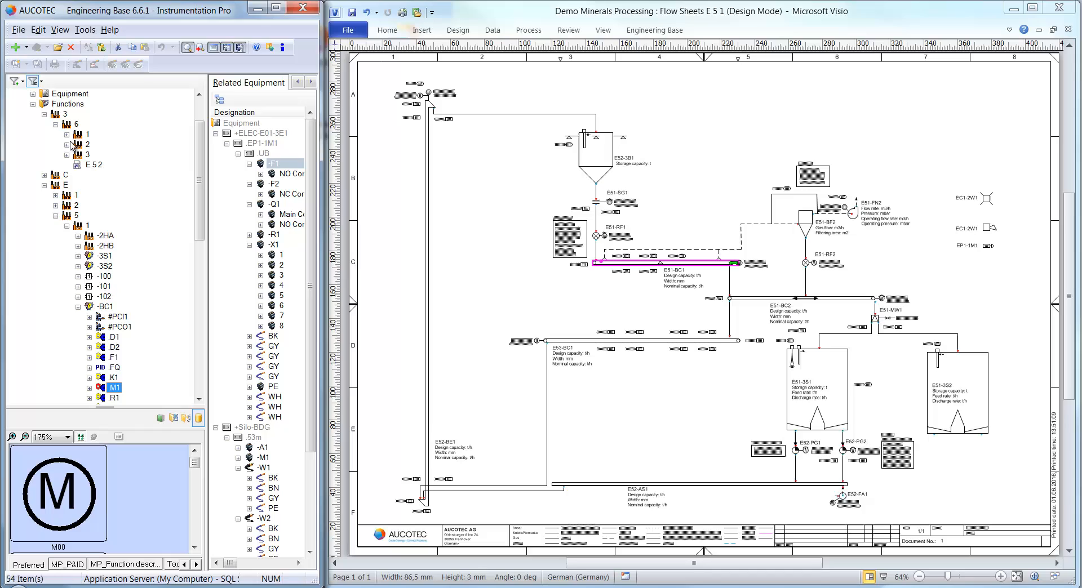
{"action": "left_click", "coordinate": [68, 155]}
{"action": "left_click", "coordinate": [67, 145]}
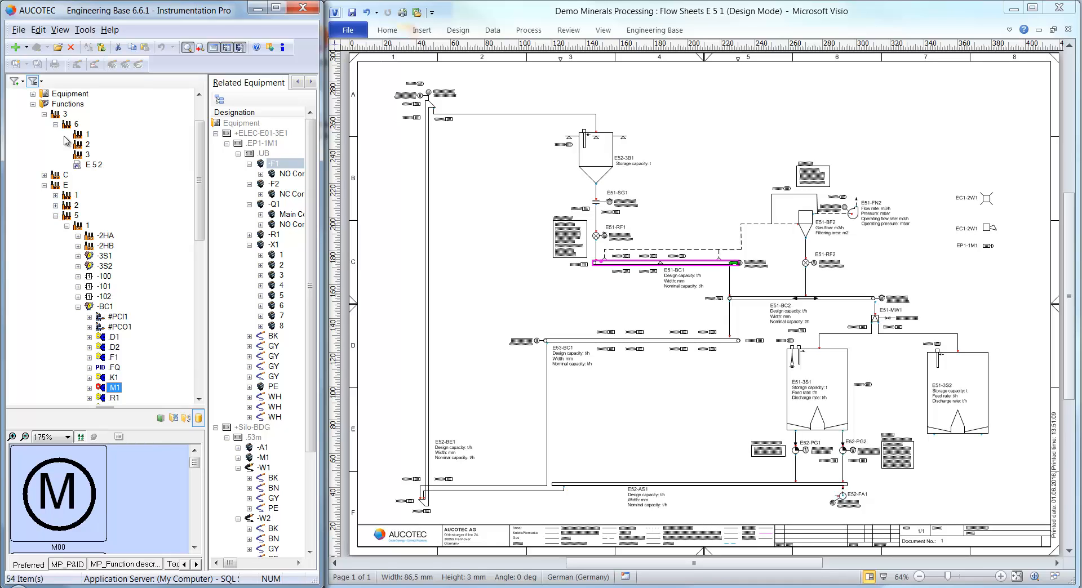
{"action": "double_click", "coordinate": [93, 165]}
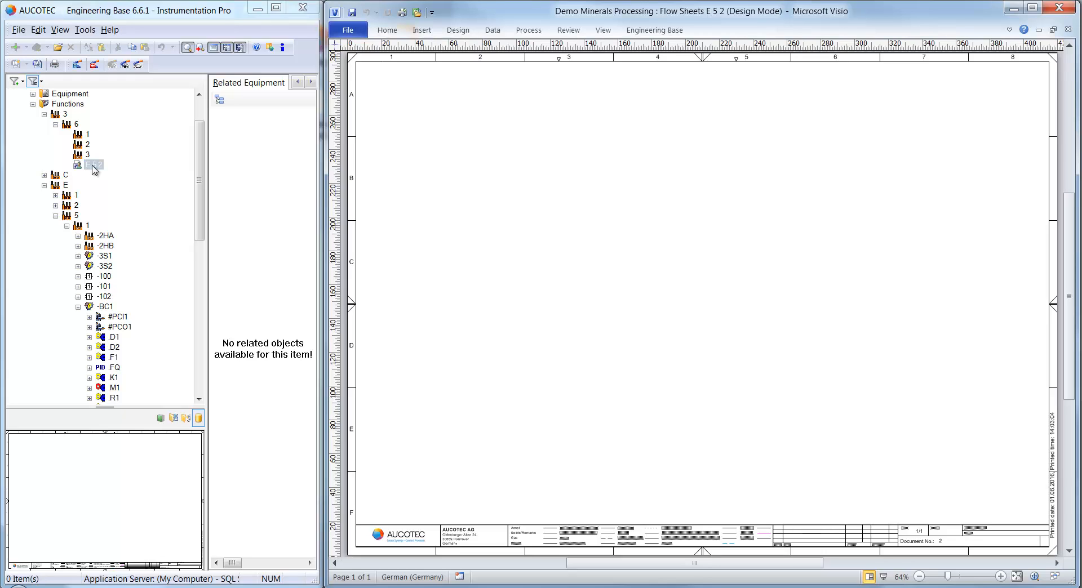
Display the FS_Mills stencil from the FS (Flow Sheet) folder of the Circuit Components stencils
{"action": "left_click", "coordinate": [174, 419]}
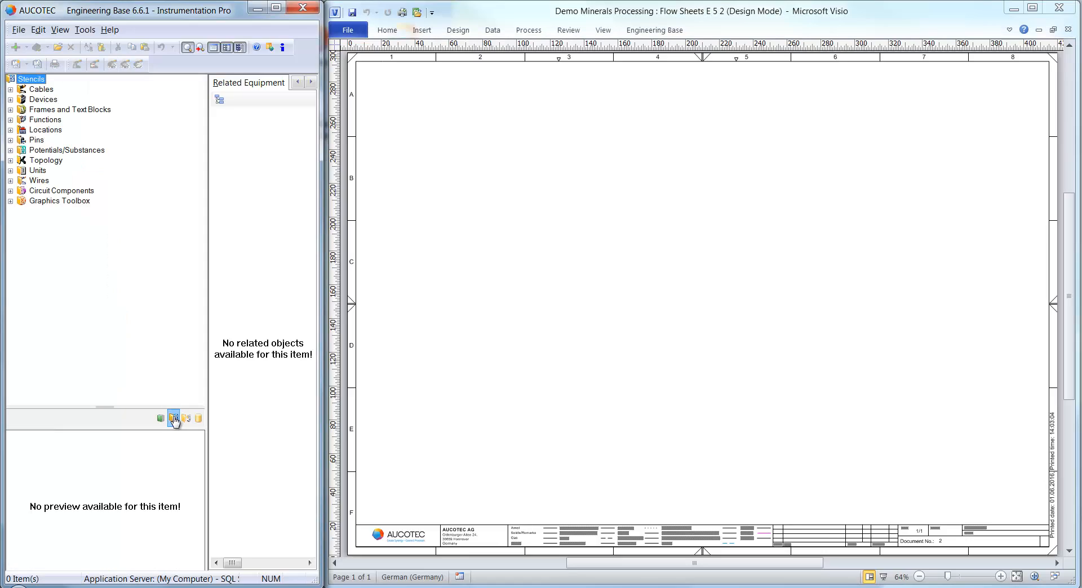
{"action": "double_click", "coordinate": [75, 193]}
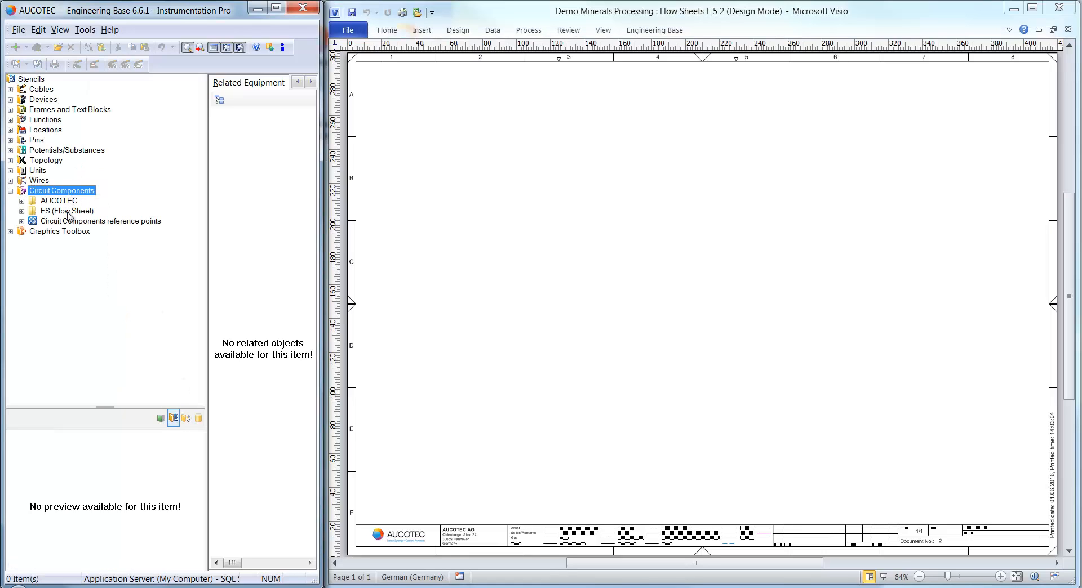
{"action": "left_click", "coordinate": [68, 213]}
{"action": "double_click", "coordinate": [68, 213]}
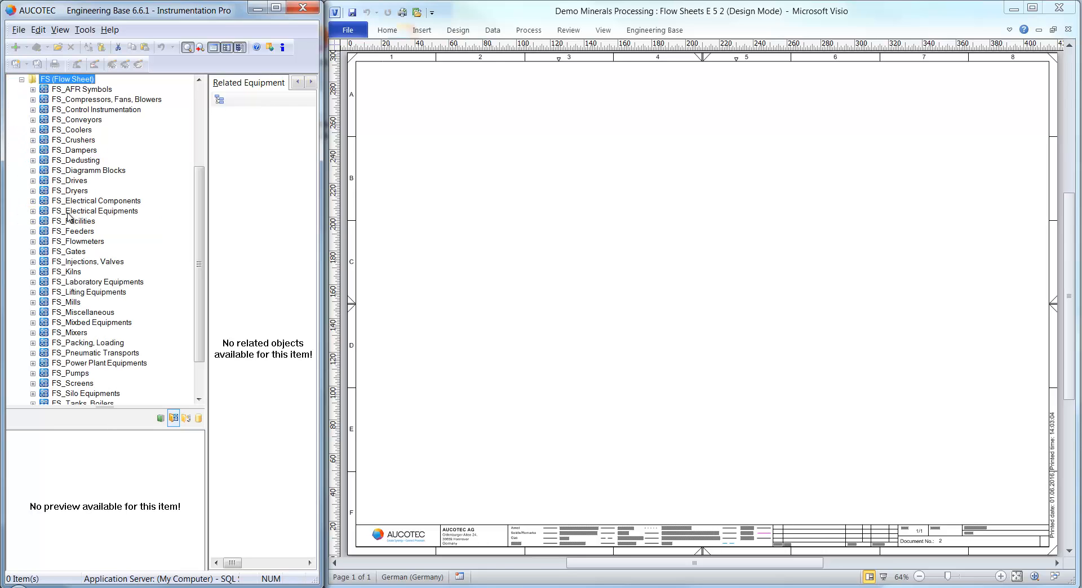
{"action": "left_click", "coordinate": [75, 304]}
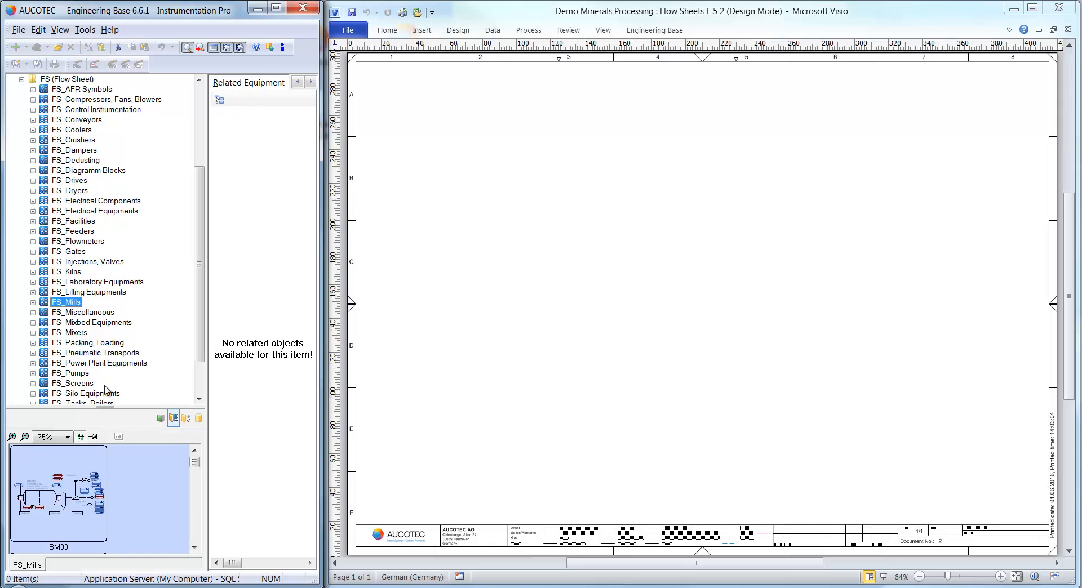
Place the RM00 mill component in the upper middle of the blank flow sheet
{"action": "left_click", "coordinate": [196, 539]}
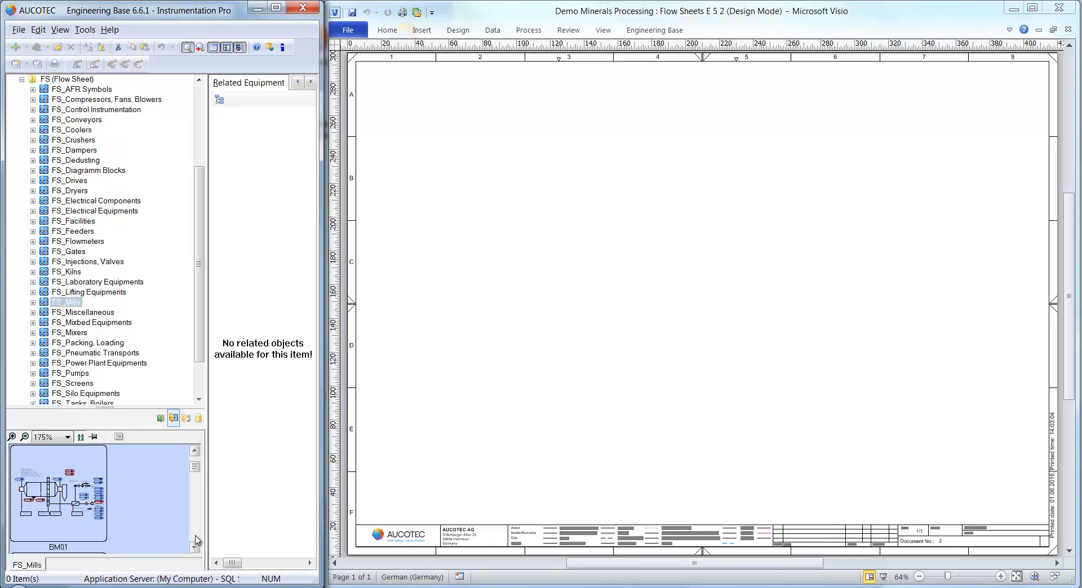
{"action": "left_click", "coordinate": [196, 540]}
{"action": "left_click", "coordinate": [196, 540]}
{"action": "left_click", "coordinate": [195, 540]}
{"action": "left_click", "coordinate": [196, 545]}
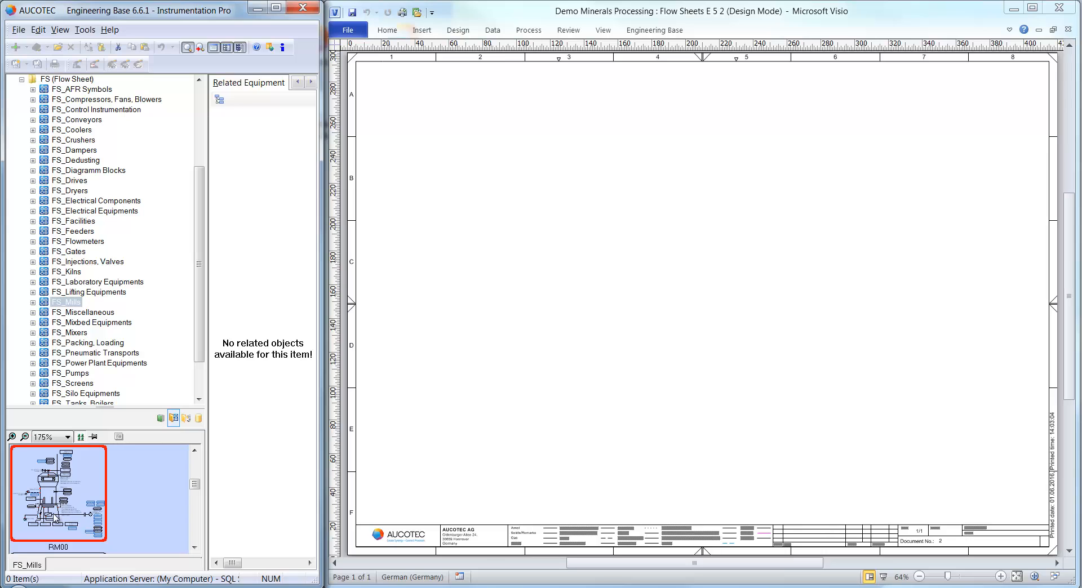
{"action": "mouse_move", "coordinate": [55, 515]}
{"action": "left_mouse_down"}
{"action": "mouse_move", "coordinate": [329, 309]}
{"action": "mouse_move", "coordinate": [563, 174]}
{"action": "mouse_move", "coordinate": [610, 210]}
{"action": "left_mouse_up"}
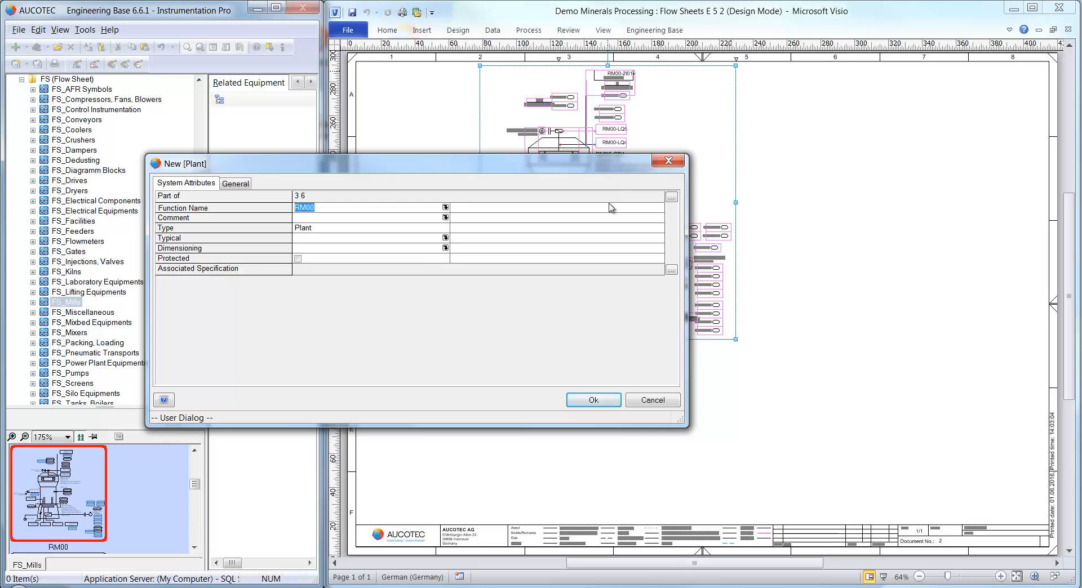
Assign the new RM00 plant function to 3 6 1 and create it
{"action": "left_click_drag", "start_coordinate": [606, 168], "coordinate": [602, 219]}
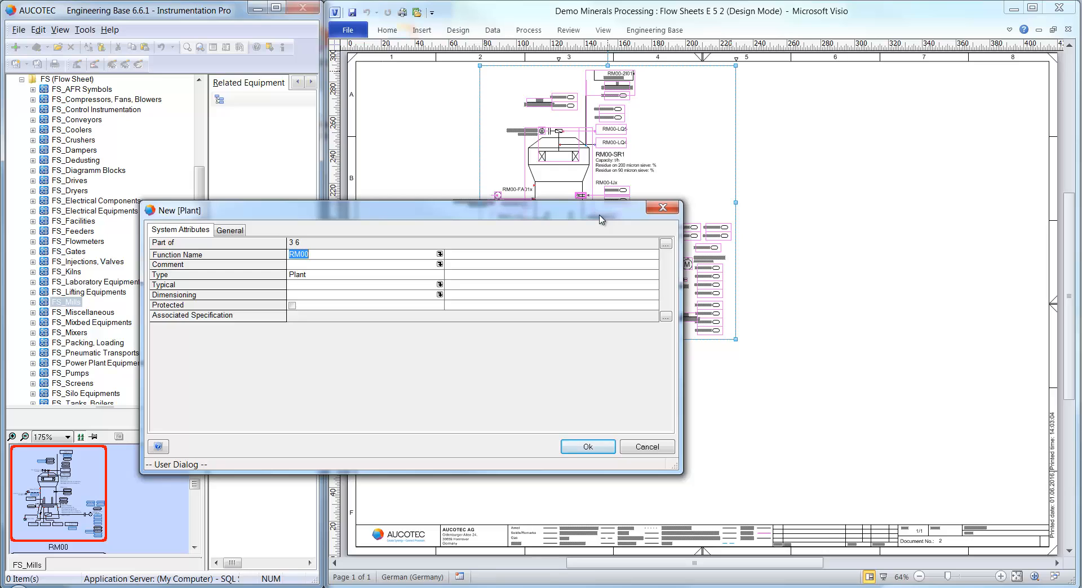
{"action": "left_click", "coordinate": [666, 243]}
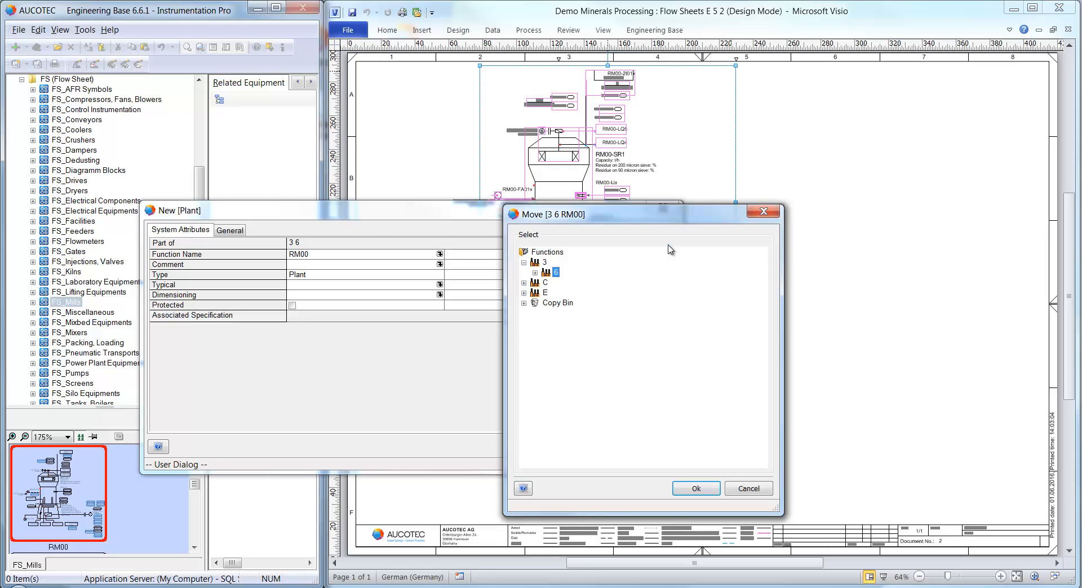
{"action": "left_click", "coordinate": [535, 273]}
{"action": "left_click", "coordinate": [566, 283]}
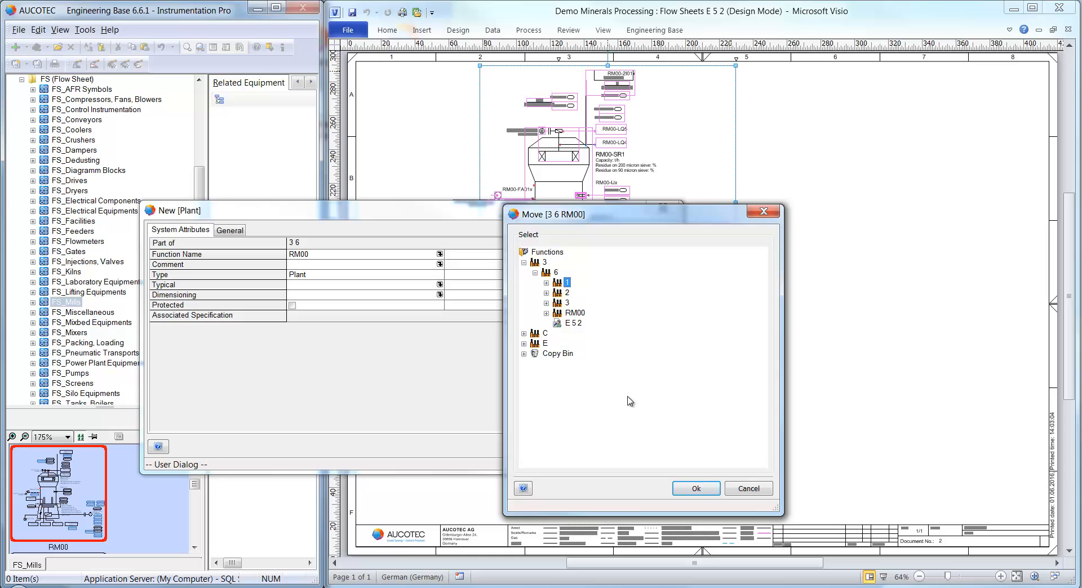
{"action": "left_click", "coordinate": [693, 489]}
{"action": "left_click", "coordinate": [598, 449]}
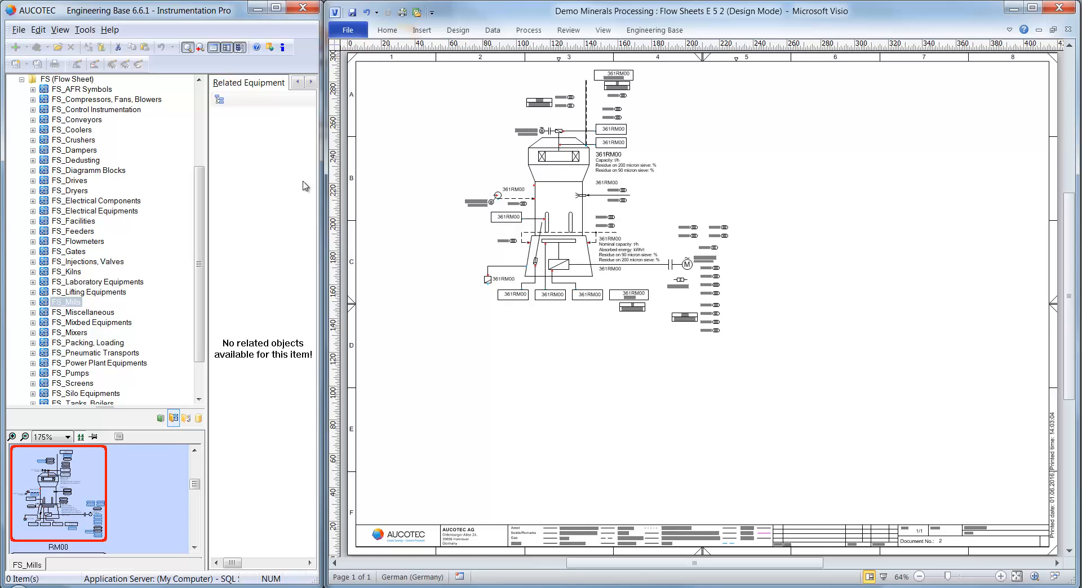
Place the BC00 belt conveyor from the FS_Conveyors stencil on the sheet below the mill
{"action": "left_click", "coordinate": [94, 121]}
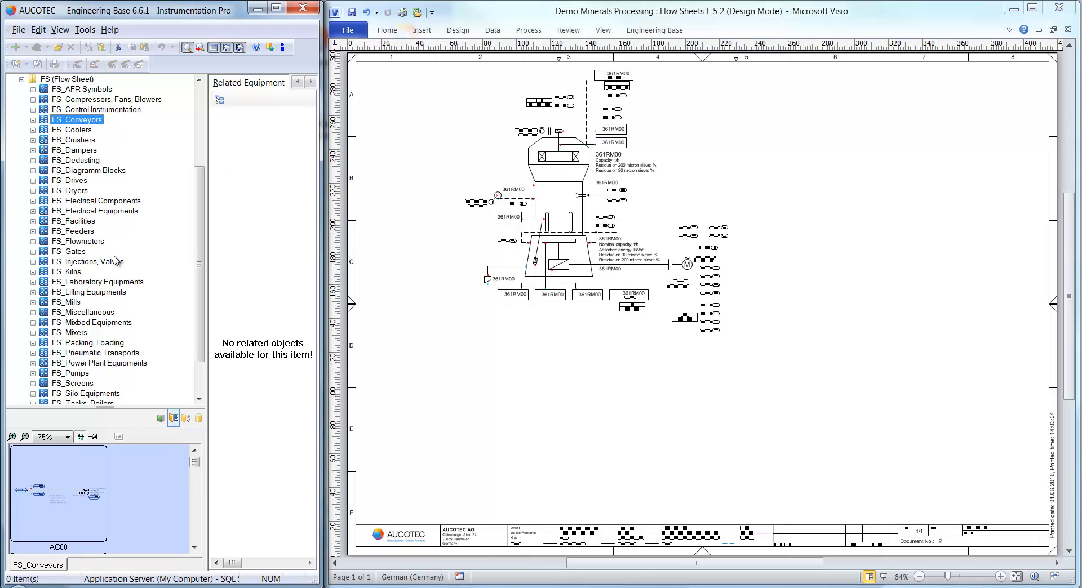
{"action": "left_click", "coordinate": [194, 533]}
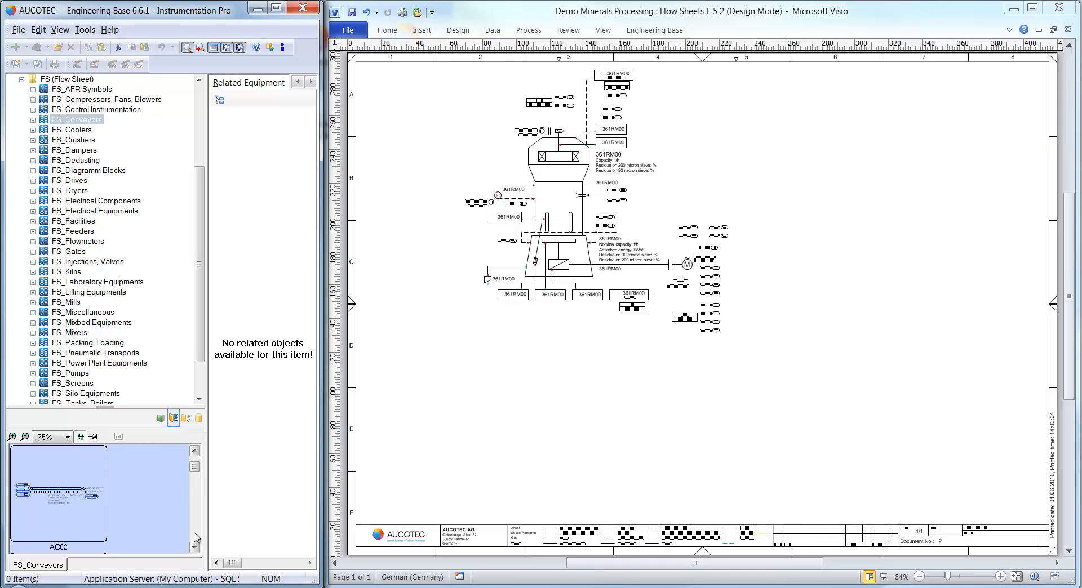
{"action": "left_click", "coordinate": [194, 533]}
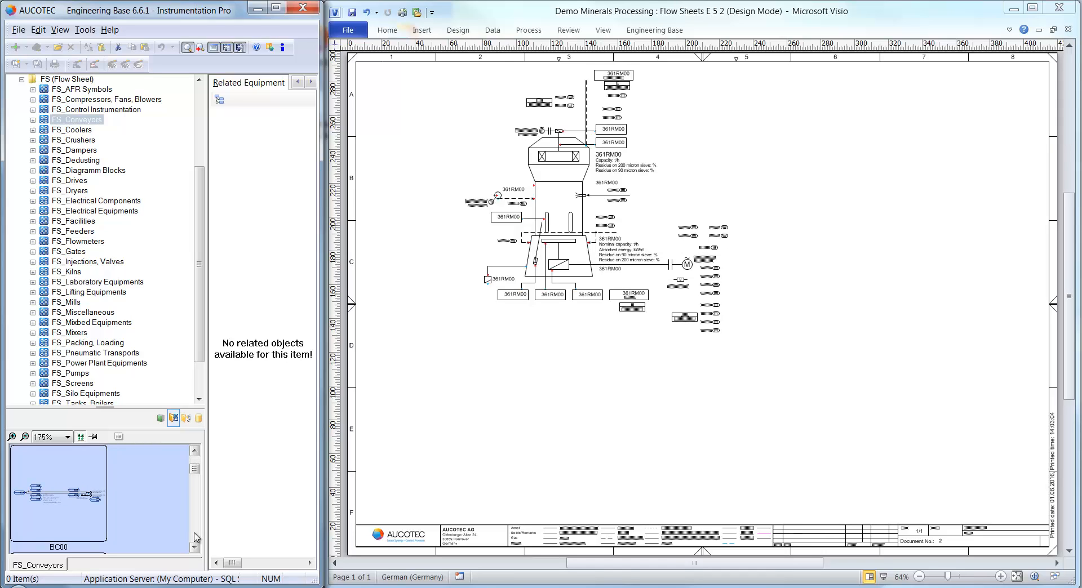
{"action": "left_click", "coordinate": [49, 503]}
{"action": "mouse_move", "coordinate": [529, 388]}
{"action": "left_mouse_down"}
{"action": "mouse_move", "coordinate": [563, 405]}
{"action": "mouse_move", "coordinate": [517, 424]}
{"action": "mouse_move", "coordinate": [526, 415]}
{"action": "mouse_move", "coordinate": [517, 411]}
{"action": "left_mouse_up"}
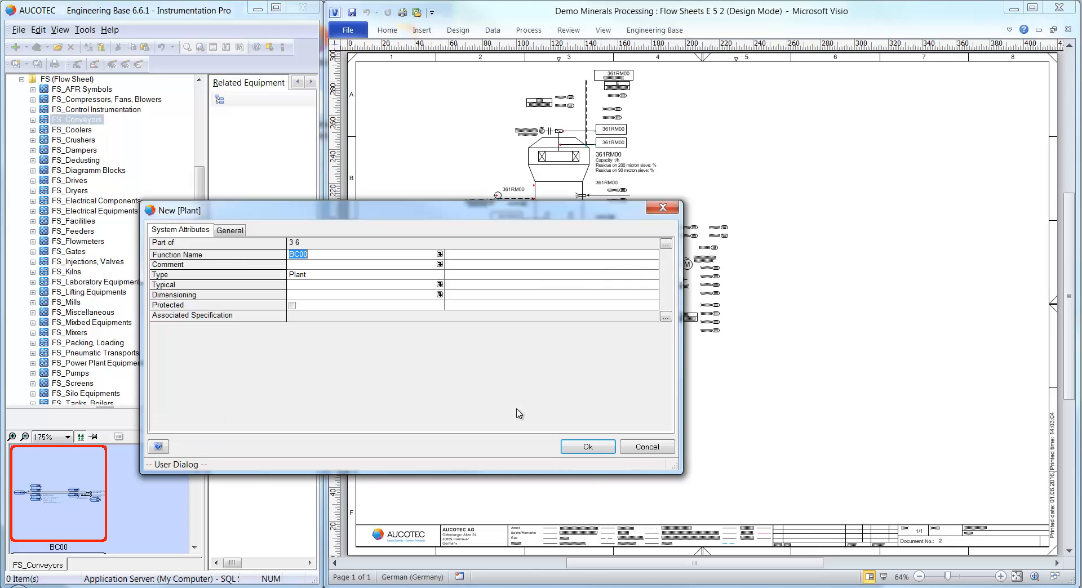
Assign the new BC00 conveyor function to 3 6 2 and create it
{"action": "left_click", "coordinate": [672, 248]}
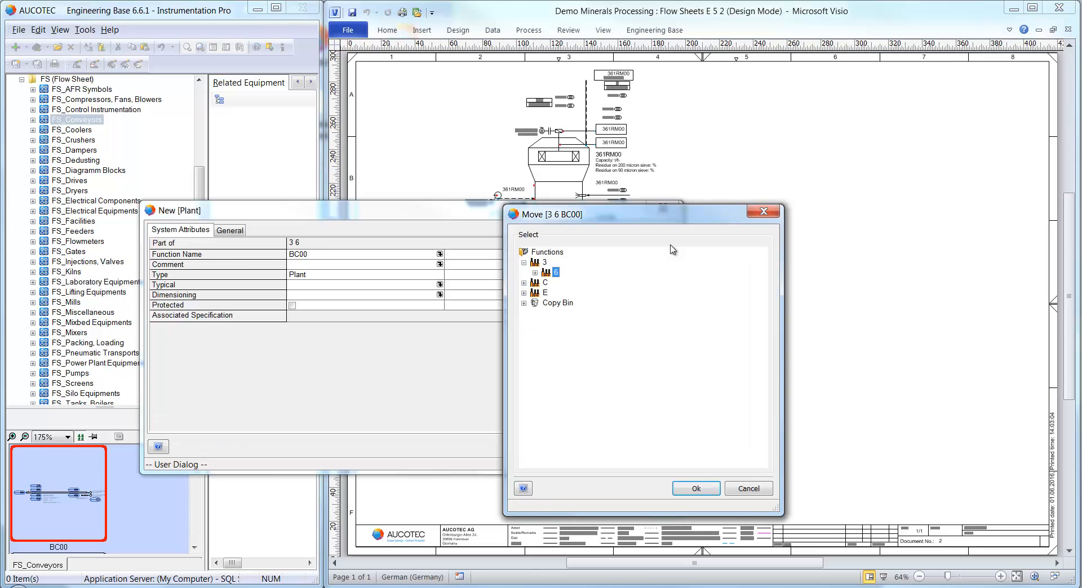
{"action": "left_click", "coordinate": [535, 273]}
{"action": "left_click", "coordinate": [566, 292]}
{"action": "left_click", "coordinate": [683, 488]}
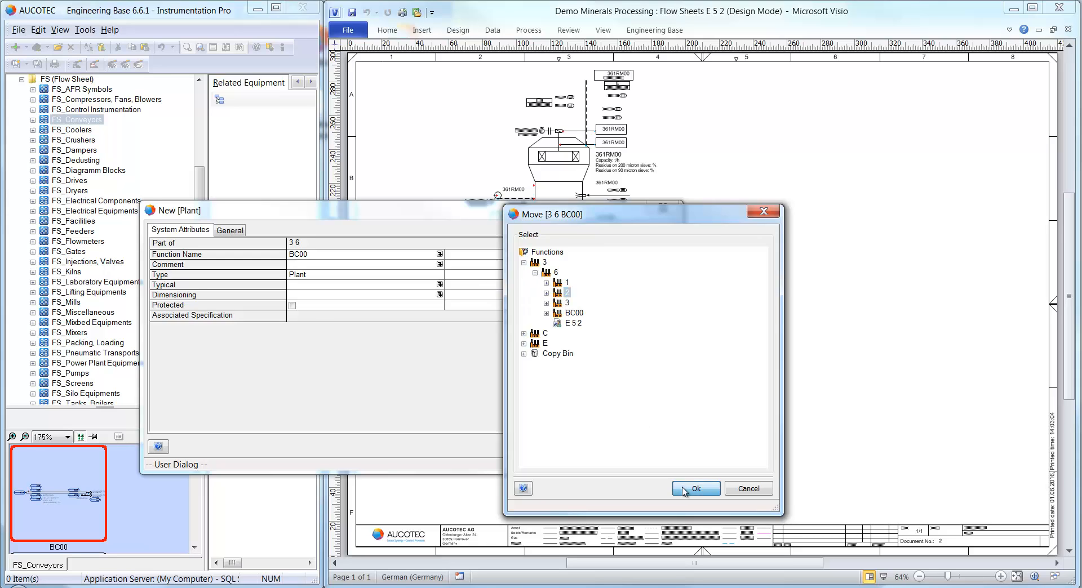
{"action": "left_click", "coordinate": [571, 449]}
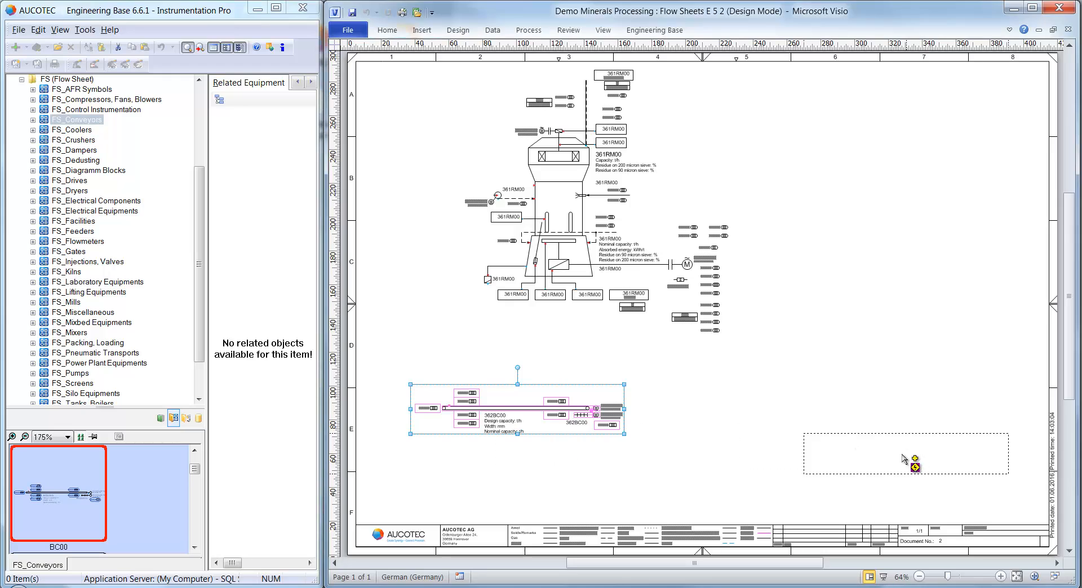
Place a second BC00 conveyor lower and to the right of the first, assign it to function 3 6 2, and end placement
{"action": "left_click", "coordinate": [748, 460]}
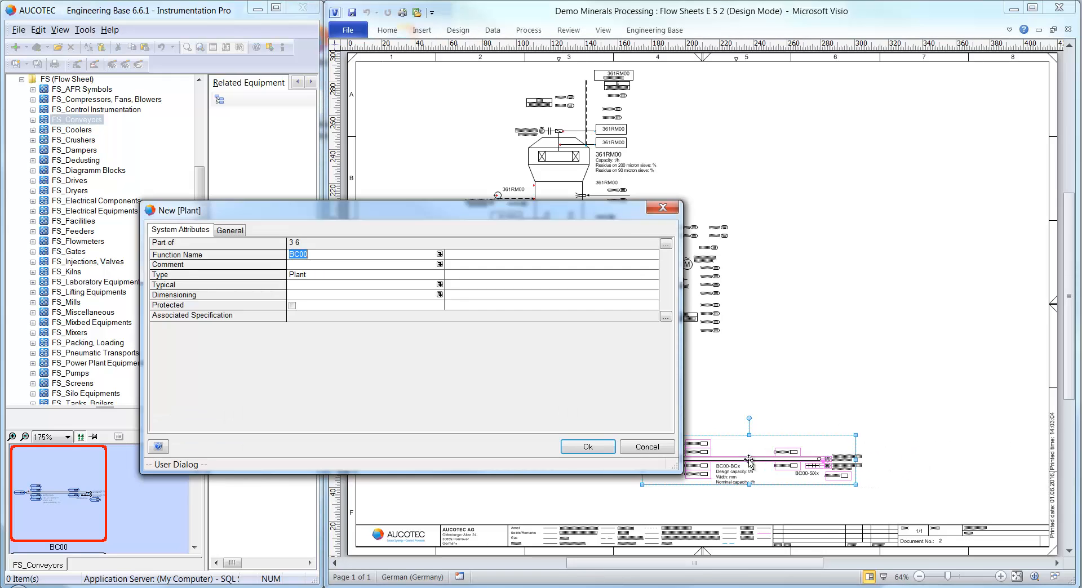
{"action": "left_click", "coordinate": [666, 243]}
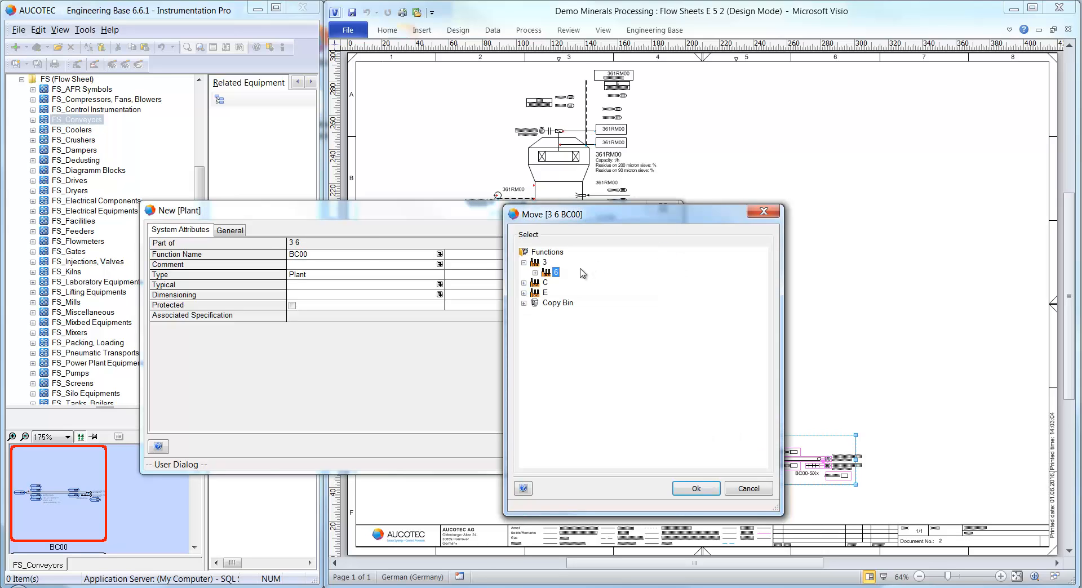
{"action": "left_click", "coordinate": [534, 273]}
{"action": "left_click", "coordinate": [566, 292]}
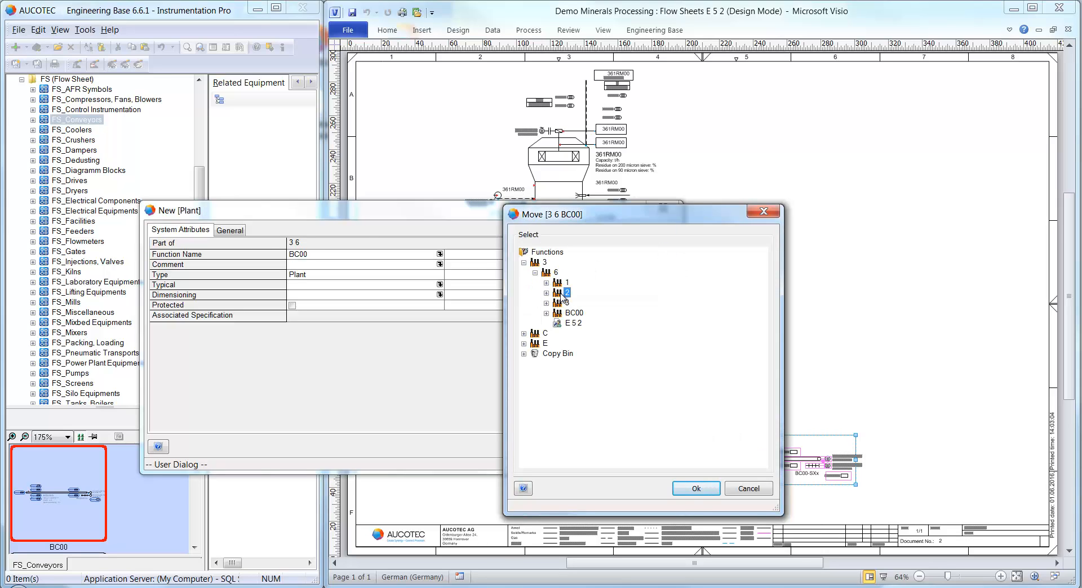
{"action": "left_click", "coordinate": [696, 489]}
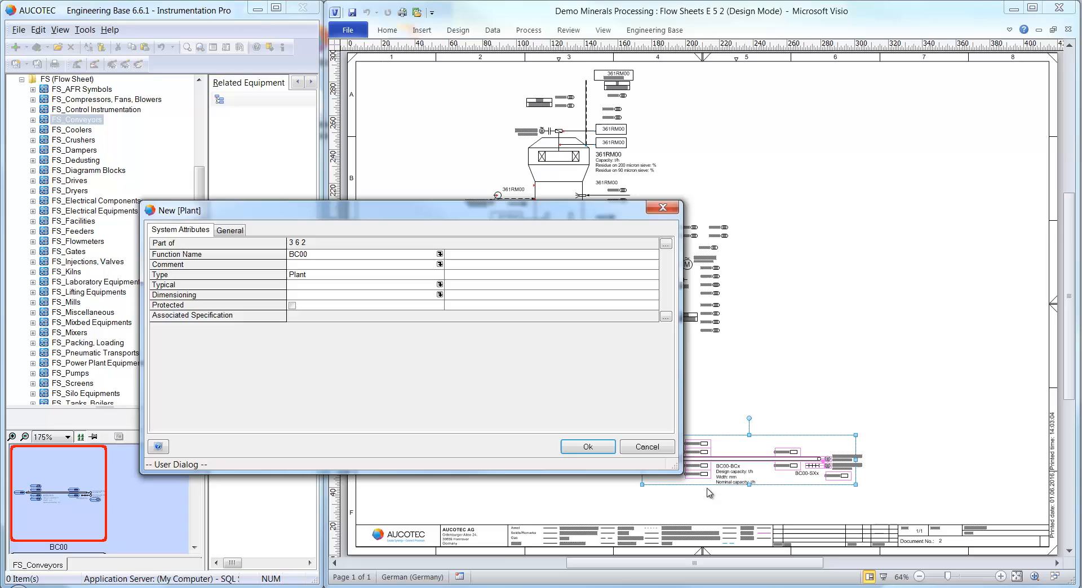
{"action": "left_click", "coordinate": [586, 447]}
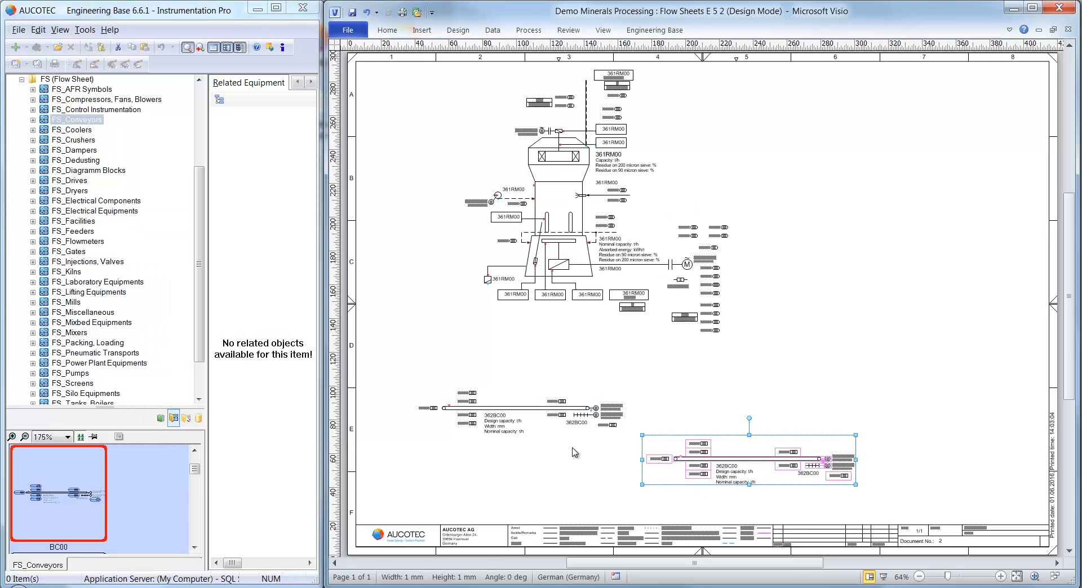
{"action": "left_click", "coordinate": [575, 452]}
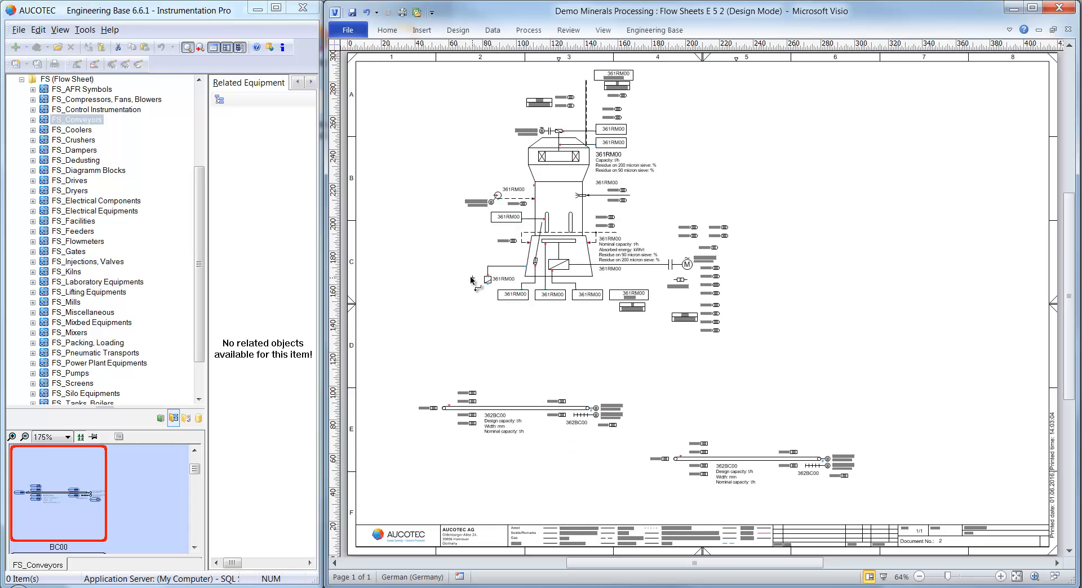
Connect the small 361RM00 component at the mill's lower left to the first conveyor, and the first conveyor's discharge end to the second conveyor
{"action": "left_click", "coordinate": [488, 281]}
{"action": "left_click_drag", "start_coordinate": [454, 368], "coordinate": [444, 407]}
{"action": "left_click_drag", "start_coordinate": [593, 417], "coordinate": [681, 457]}
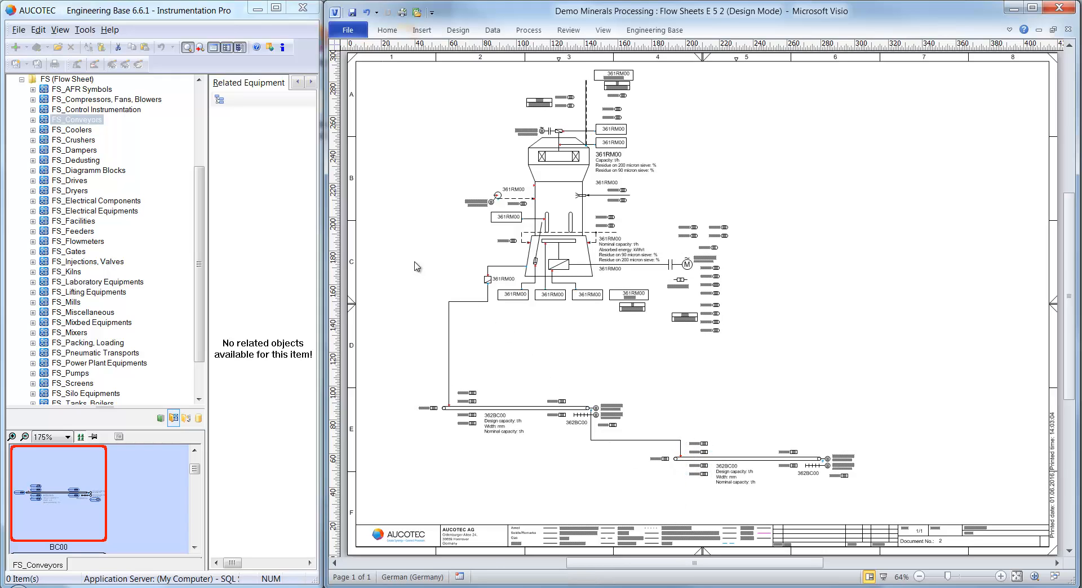
Navigate from the first conveyor on the sheet to its function in the project tree, and expand the second BC00 and the RM00
{"action": "mouse_move", "coordinate": [406, 257]}
{"action": "left_mouse_down", "text": "ctrl+shift"}
{"action": "mouse_move", "coordinate": [605, 406]}
{"action": "mouse_move", "coordinate": [860, 508]}
{"action": "left_mouse_up", "text": "ctrl+shift"}
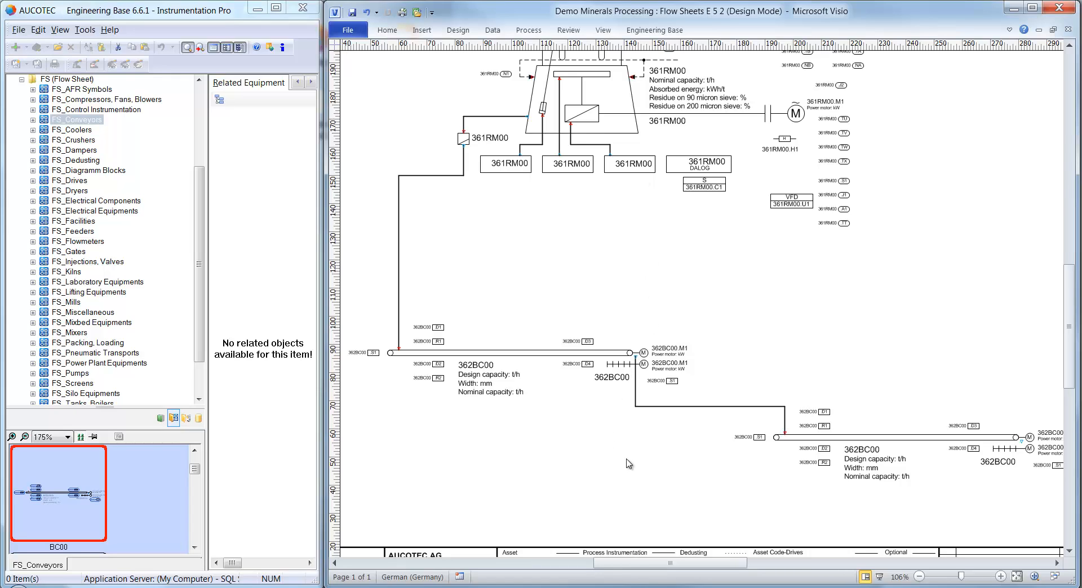
{"action": "right_click", "coordinate": [528, 354]}
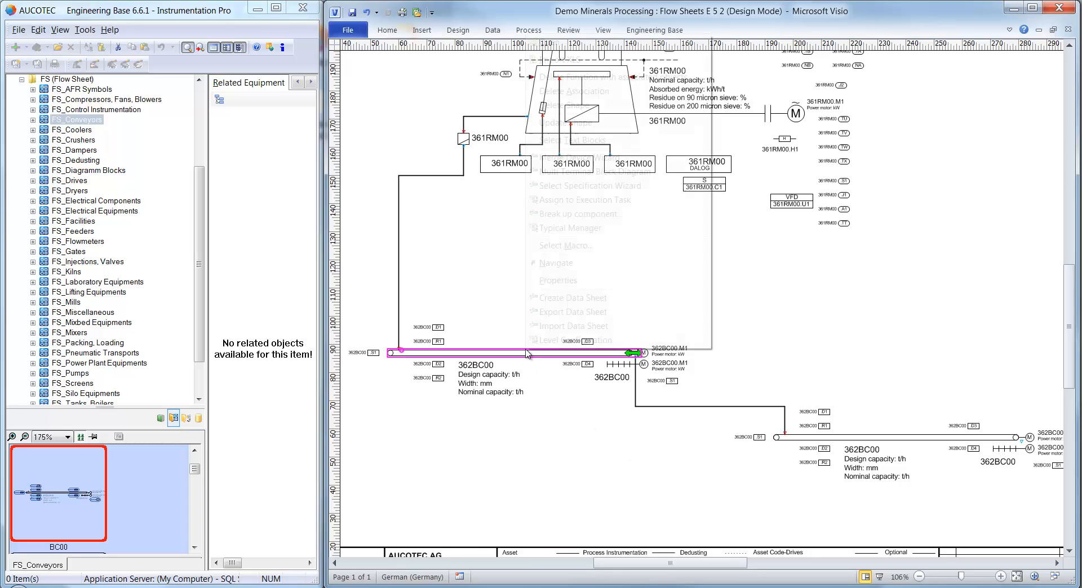
{"action": "left_click", "coordinate": [554, 264]}
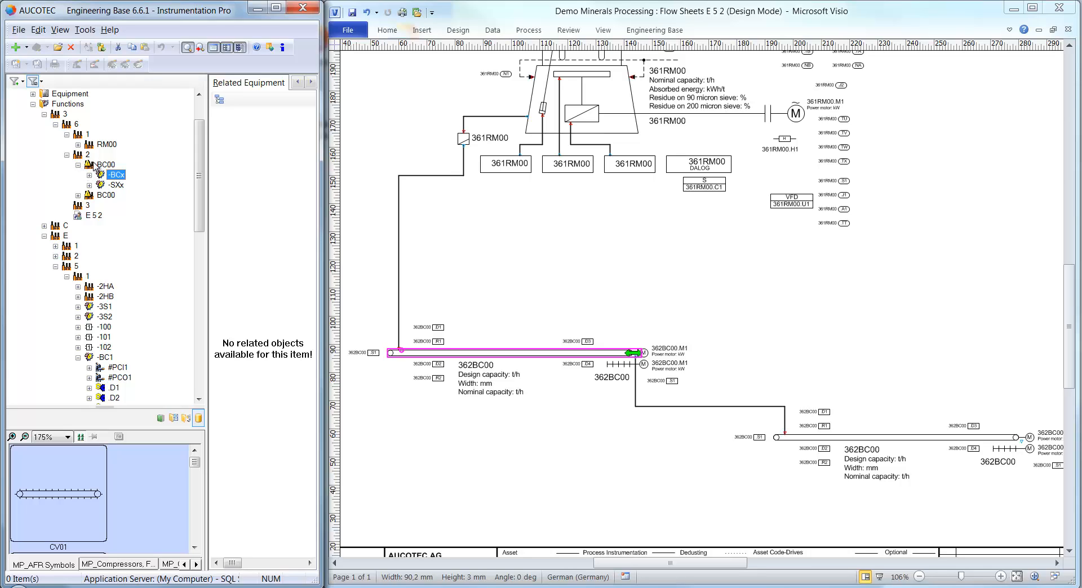
{"action": "left_click", "coordinate": [77, 196]}
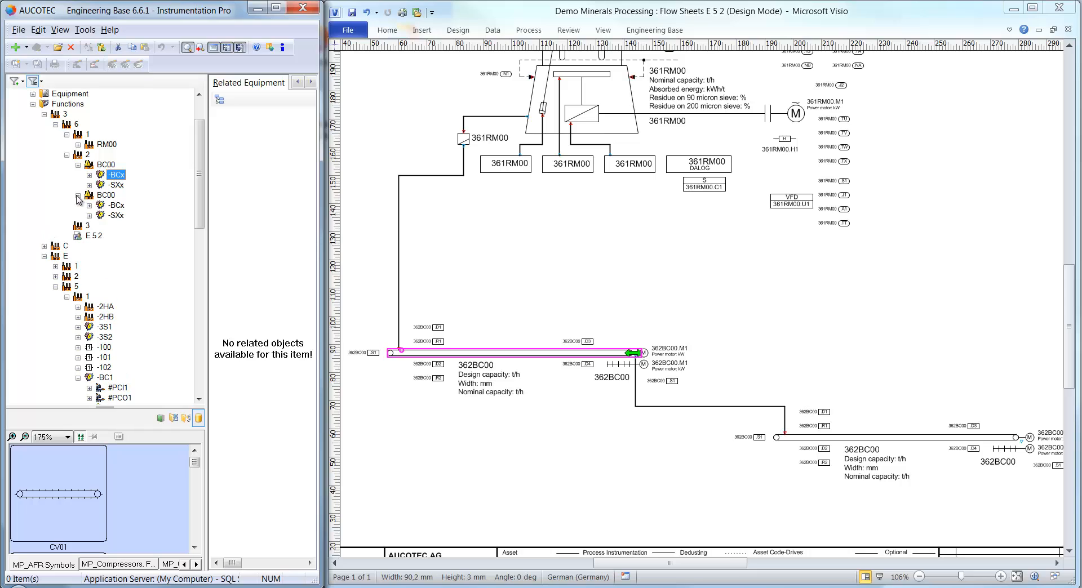
{"action": "left_click", "coordinate": [78, 144]}
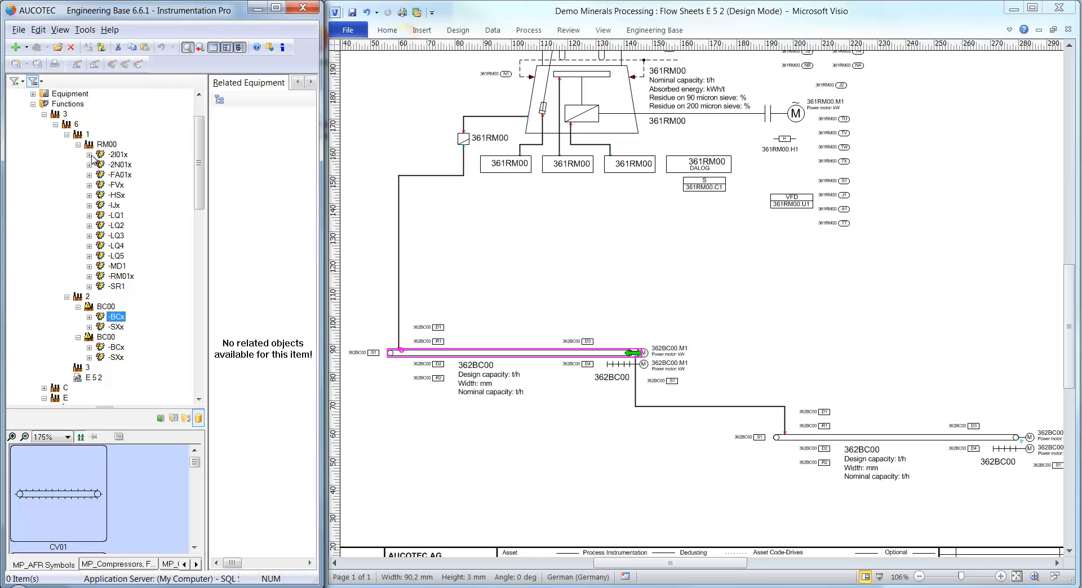
Break up the RM00 function under 3 6 1 and both BC00 functions under 3 6 2 into their individual components
{"action": "left_click", "coordinate": [107, 144]}
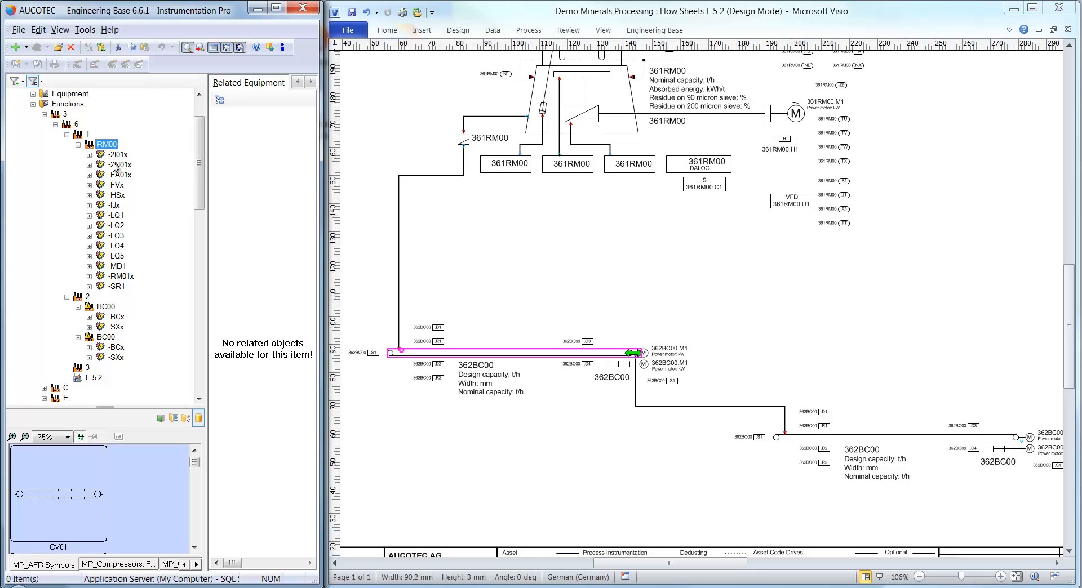
{"action": "left_click", "coordinate": [106, 307], "text": "ctrl"}
{"action": "left_click", "coordinate": [111, 337], "text": "ctrl"}
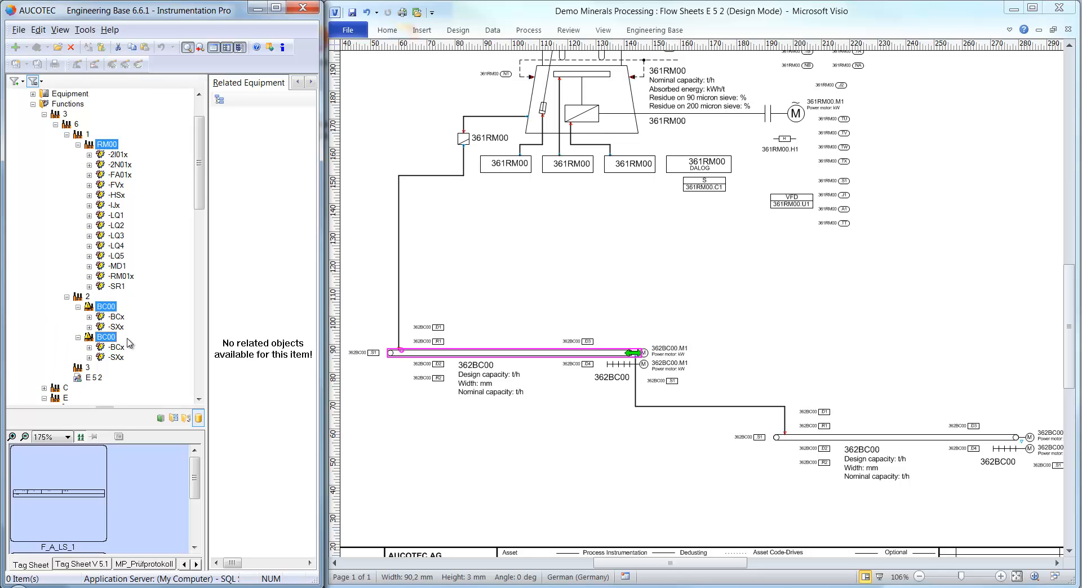
{"action": "right_click", "coordinate": [106, 310]}
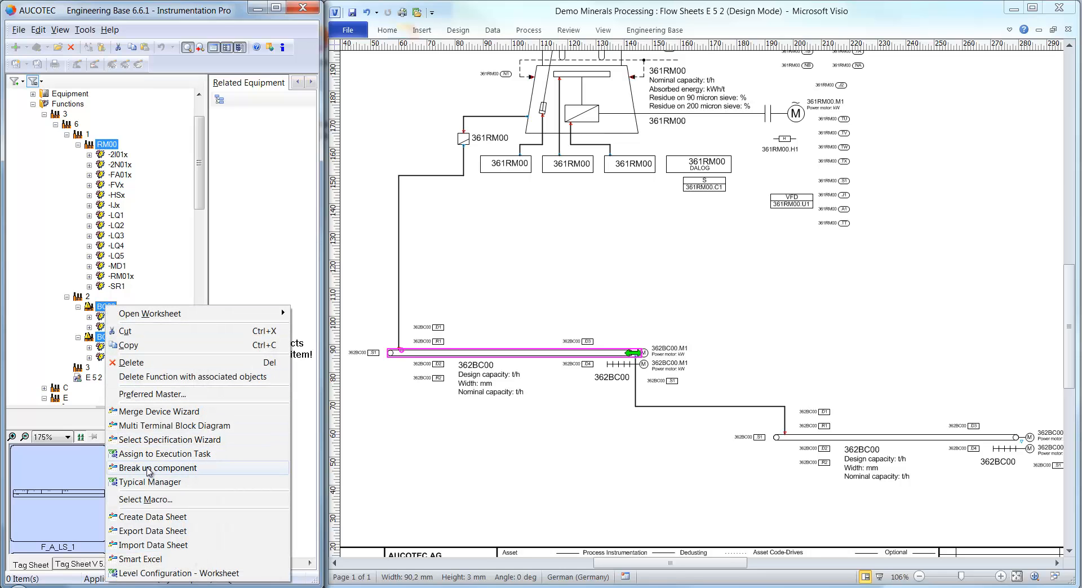
{"action": "left_click", "coordinate": [149, 468]}
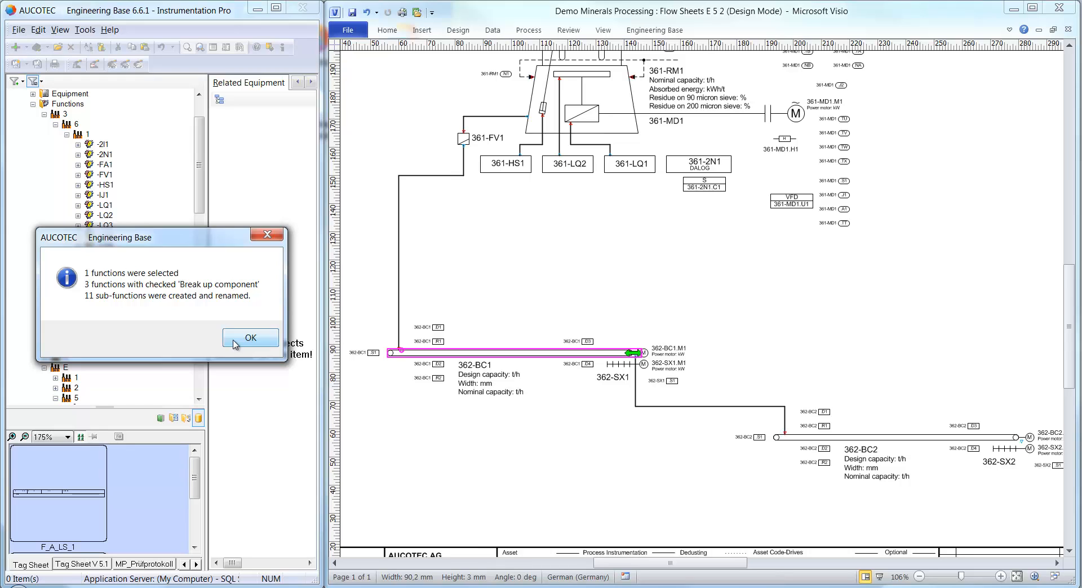
{"action": "left_click", "coordinate": [234, 342]}
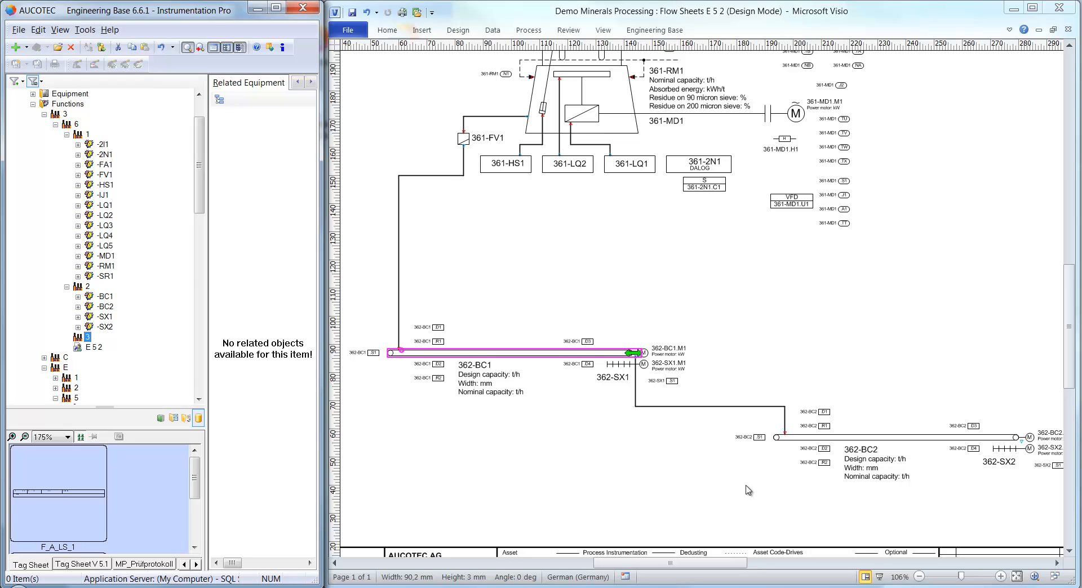
Open the Mechanical Equipment worksheet for function 3 6, and move and resize its window so the conveyors and function tree remain uncovered
{"action": "left_click", "coordinate": [77, 126]}
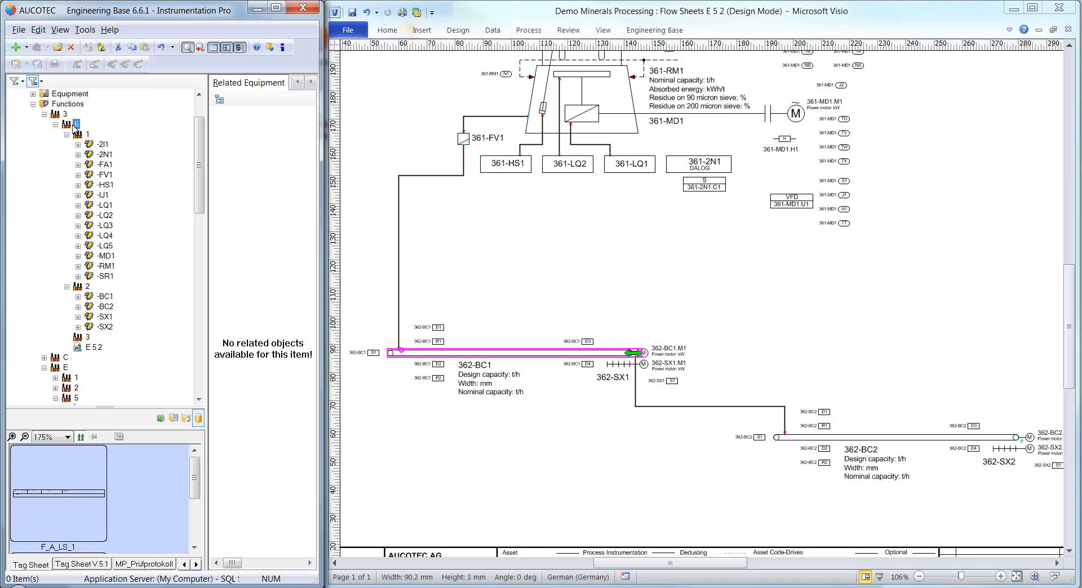
{"action": "right_click", "coordinate": [77, 127]}
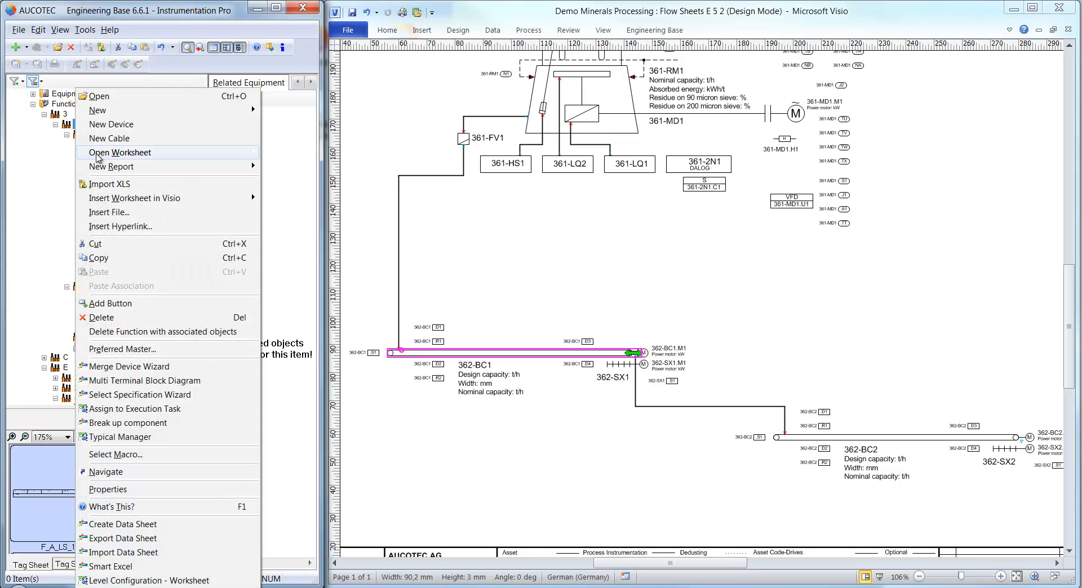
{"action": "mouse_move", "coordinate": [176, 156]}
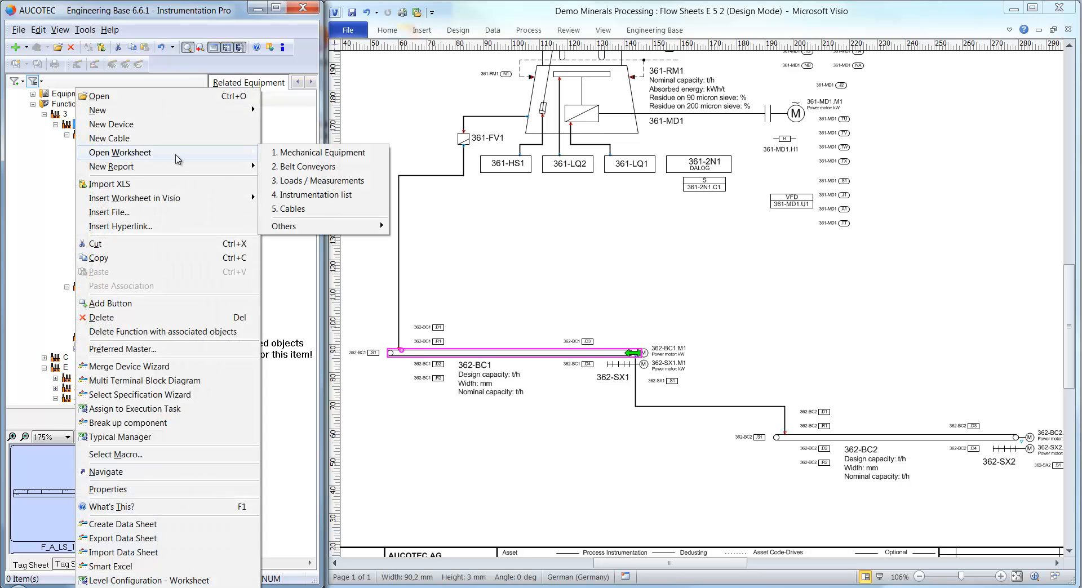
{"action": "left_click", "coordinate": [298, 157]}
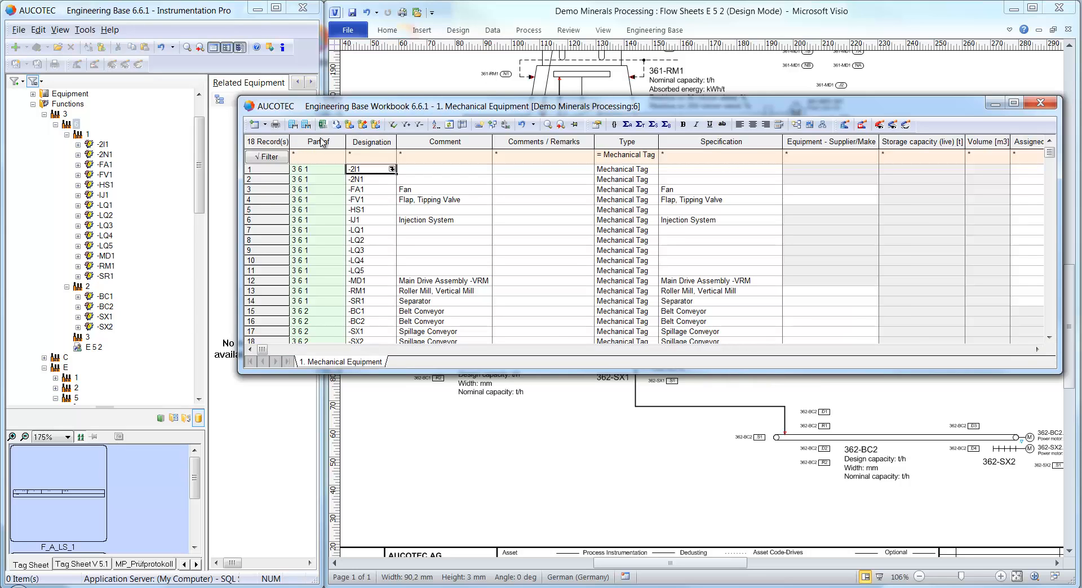
{"action": "left_click_drag", "start_coordinate": [362, 108], "coordinate": [365, 30]}
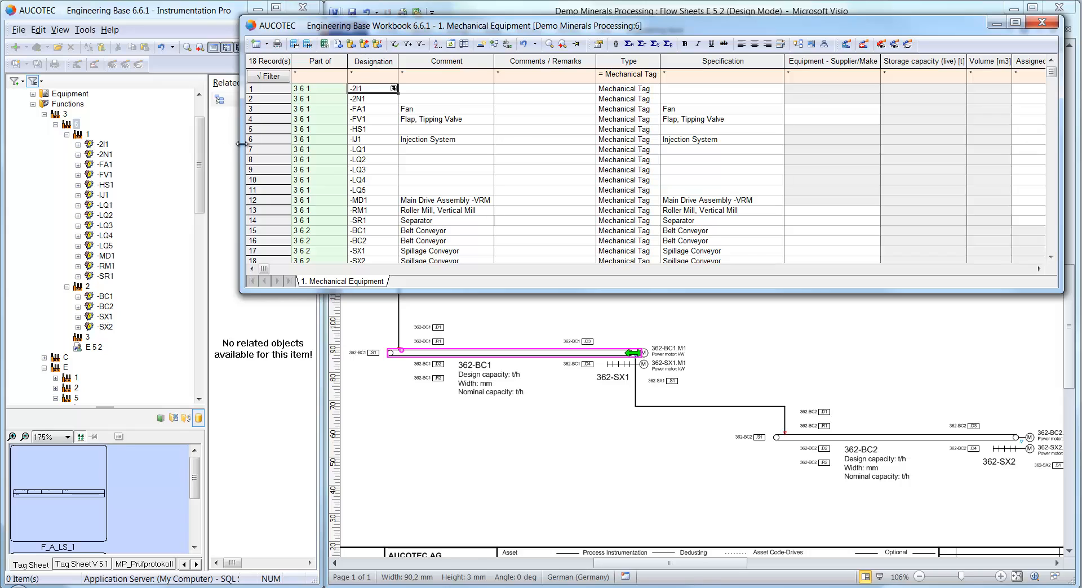
{"action": "left_click_drag", "start_coordinate": [241, 150], "coordinate": [340, 153]}
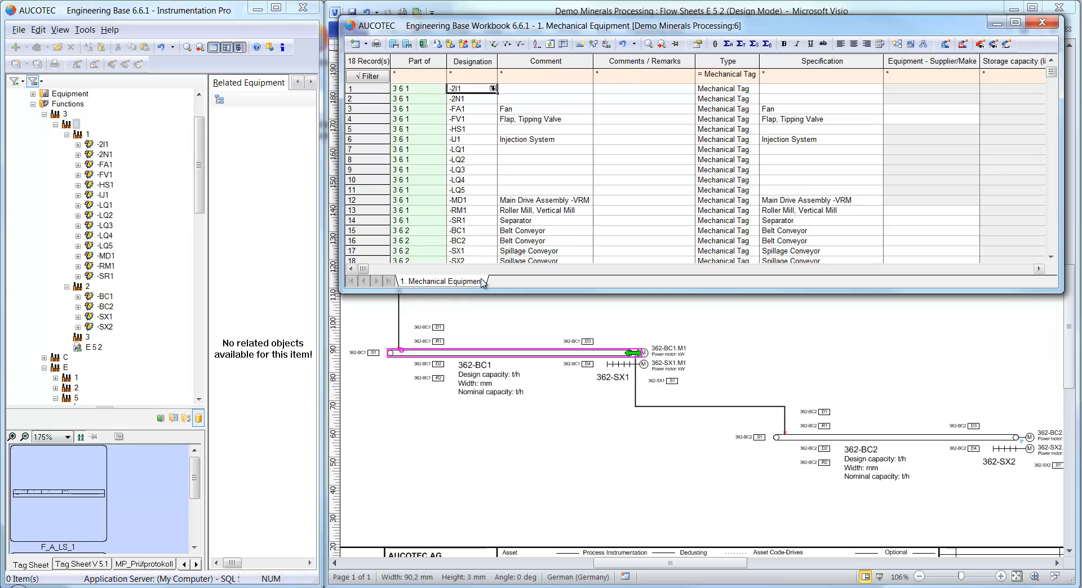
Open the Belt Conveyors worksheet for function 3 6 and set the nominal transport capacity to 7 for -BC1 and 10 for -BC2
{"action": "right_click", "coordinate": [80, 136]}
{"action": "mouse_move", "coordinate": [113, 152]}
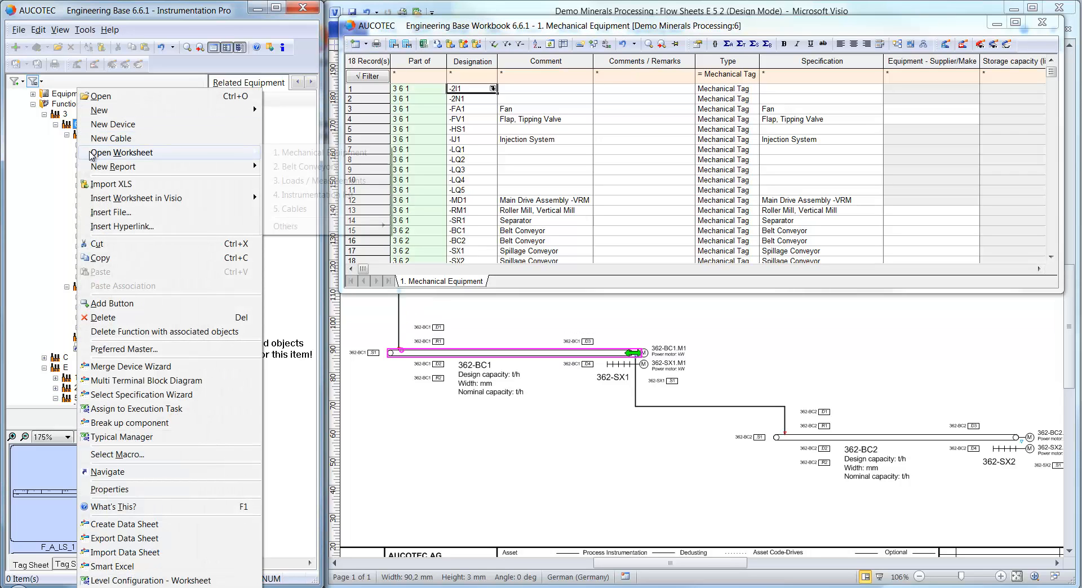
{"action": "left_click", "coordinate": [295, 166]}
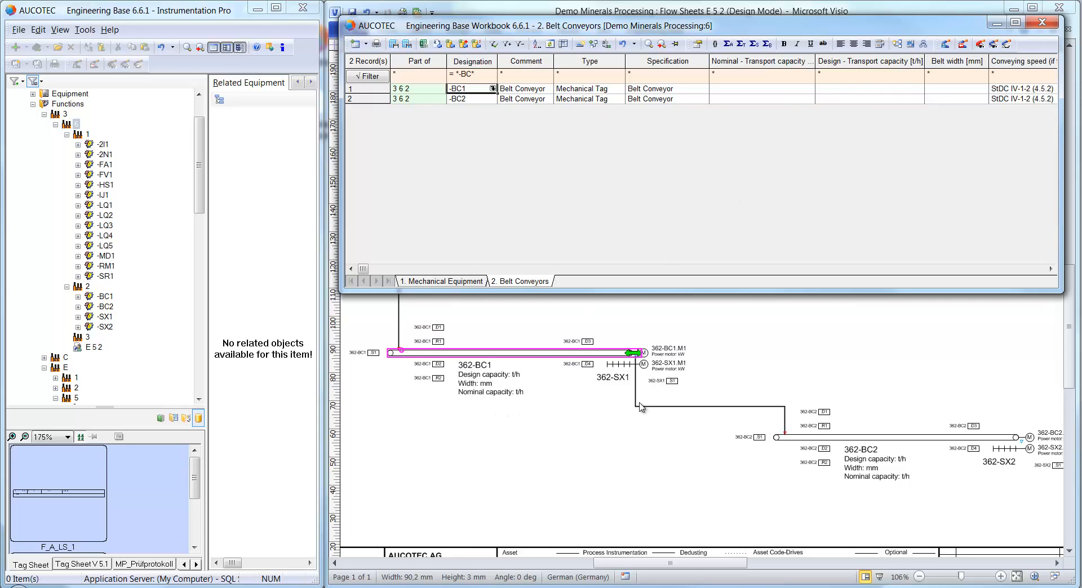
{"action": "left_click", "coordinate": [740, 90]}
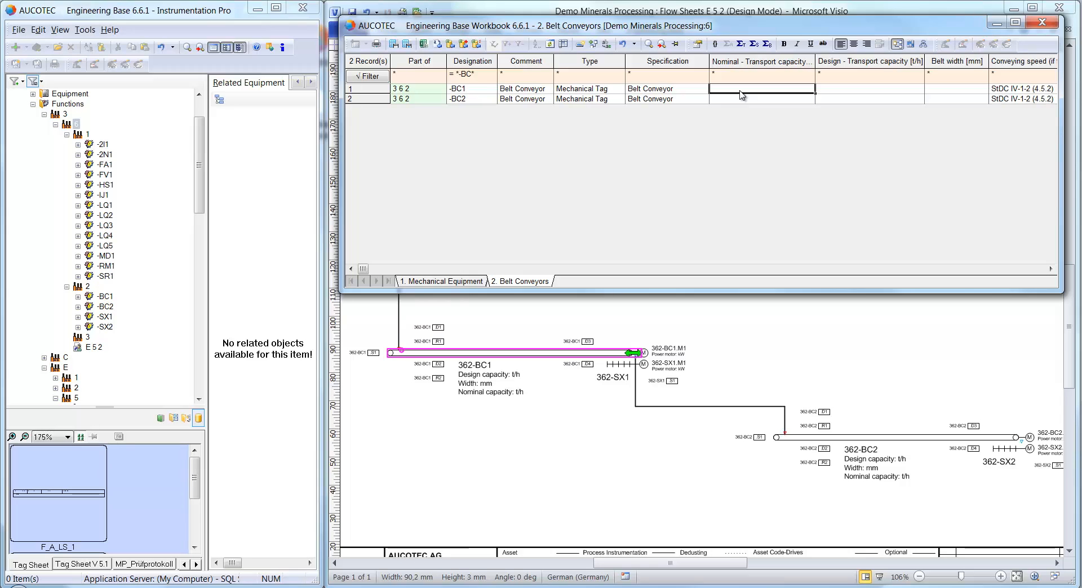
{"action": "type", "text": "7"}
{"action": "key", "text": "Return"}
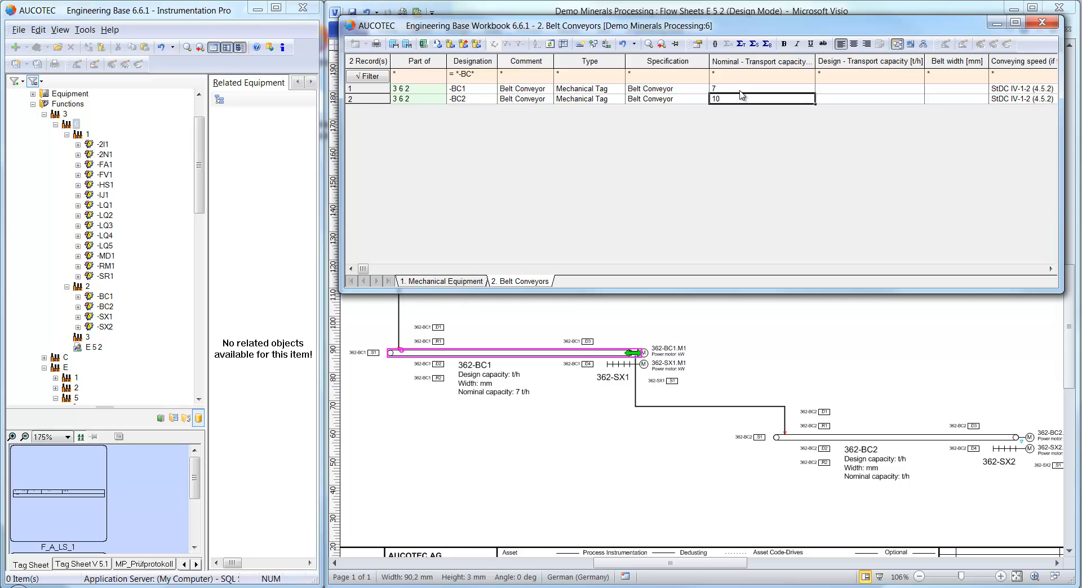
{"action": "type", "text": "10"}
Set the design transport capacity to 12 t/h and the belt width to 600 mm for both -BC1 and -BC2
{"action": "left_click", "coordinate": [832, 90]}
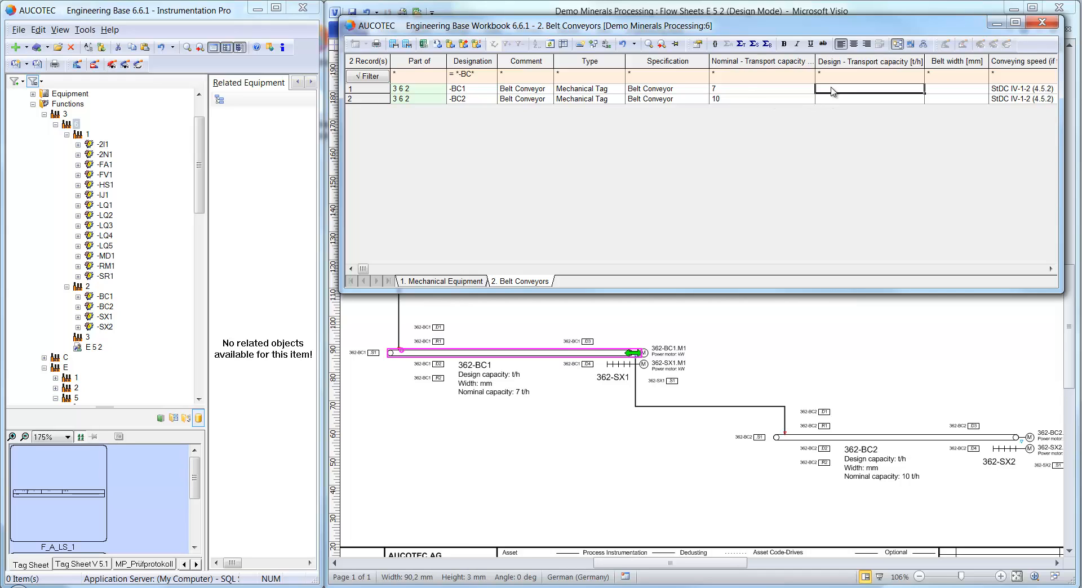
{"action": "type", "text": "12"}
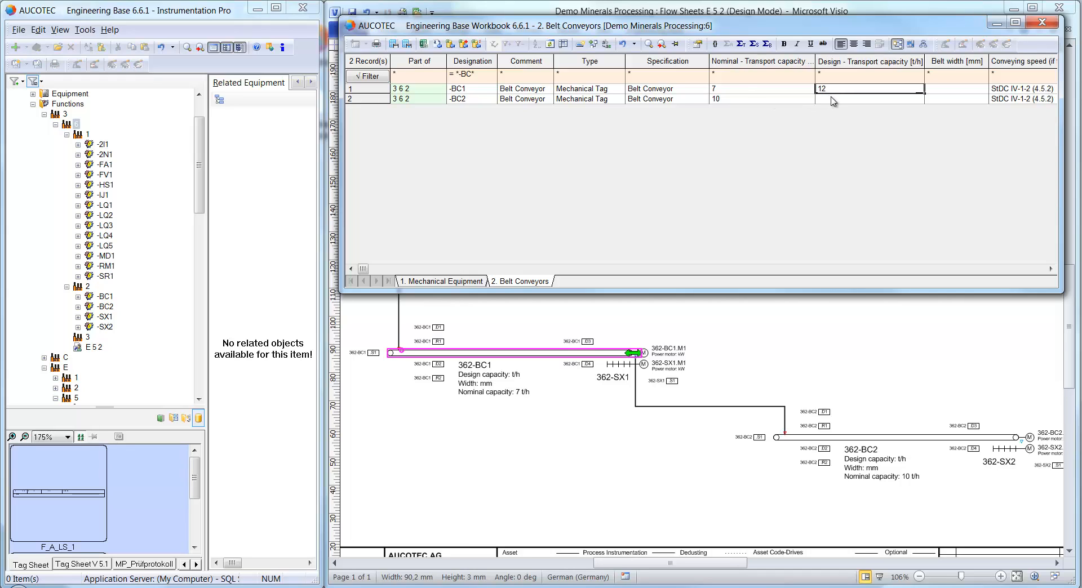
{"action": "key", "text": "Return"}
{"action": "type", "text": "12"}
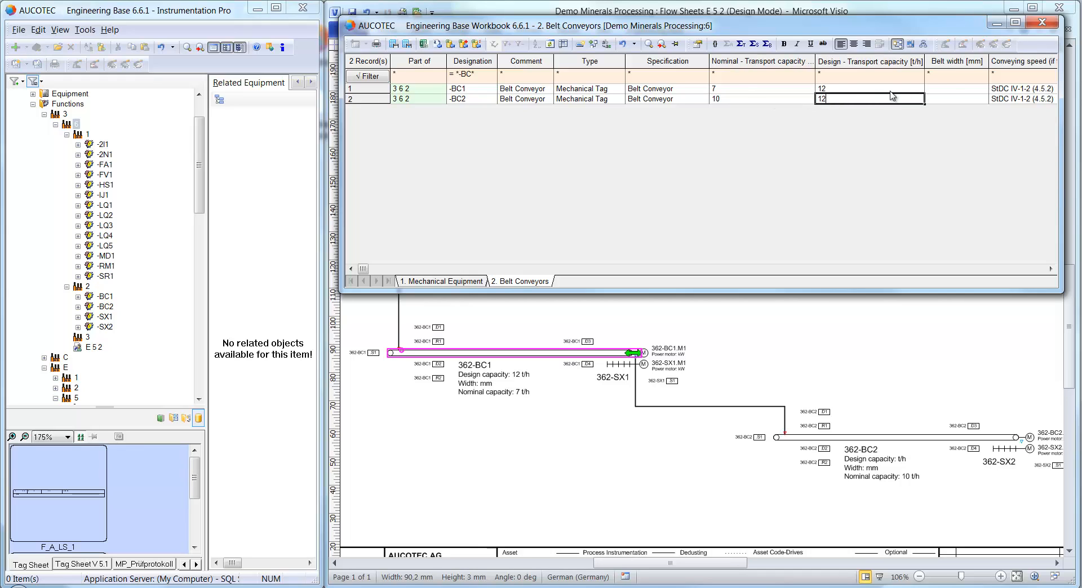
{"action": "left_click", "coordinate": [949, 90]}
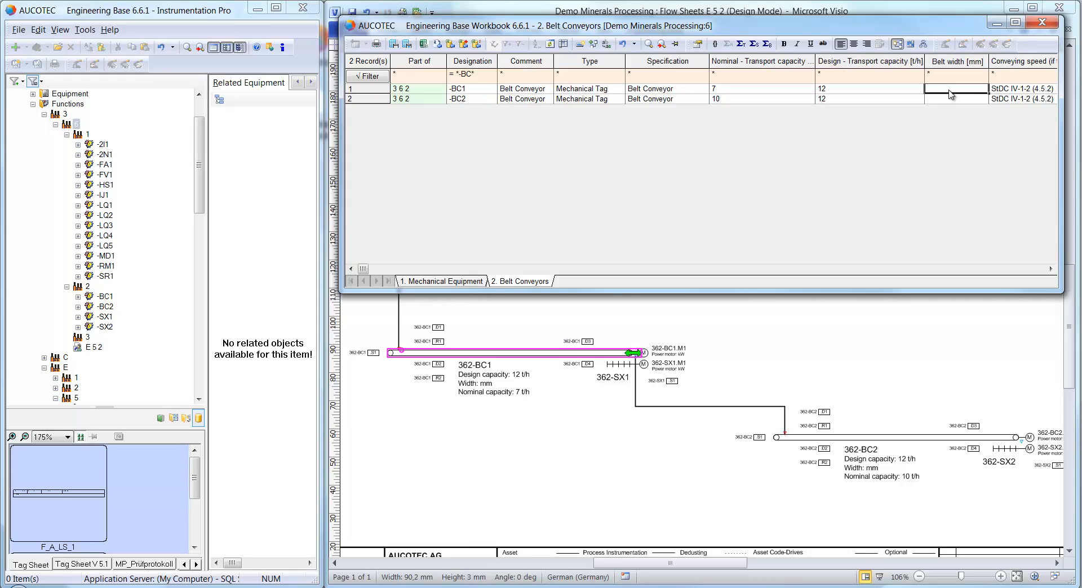
{"action": "type", "text": "600"}
{"action": "key", "text": "Return"}
{"action": "type", "text": "600"}
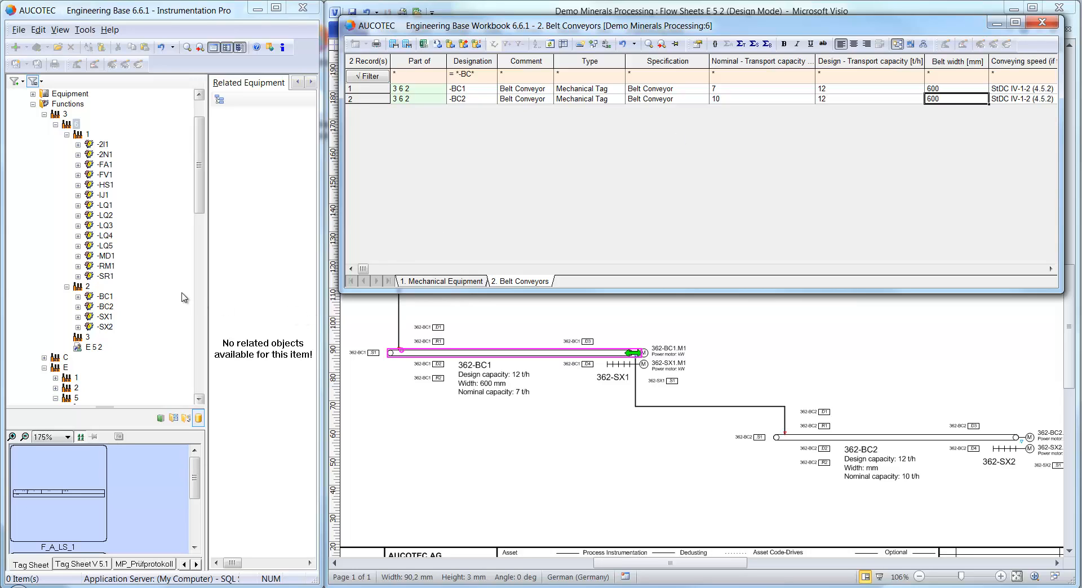
Create the data sheets for the equipment under function 3 6 2
{"action": "left_click", "coordinate": [88, 286]}
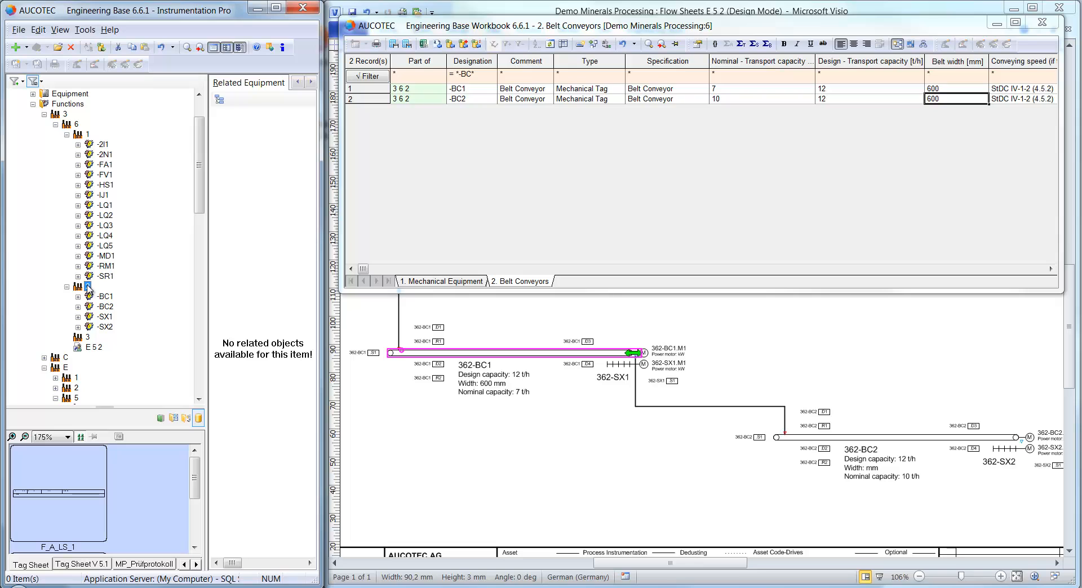
{"action": "right_click", "coordinate": [88, 288]}
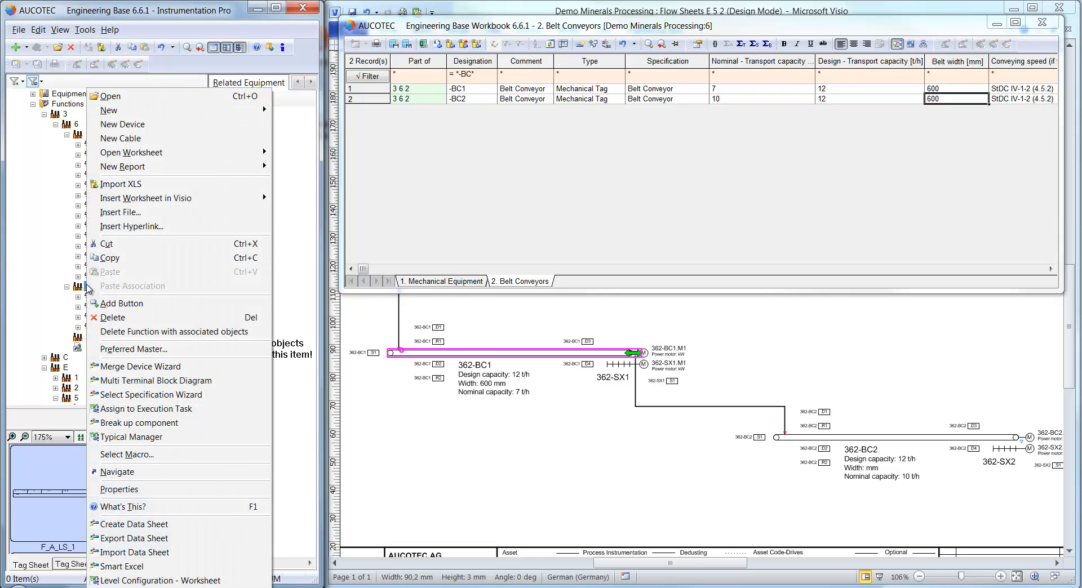
{"action": "left_click", "coordinate": [150, 525]}
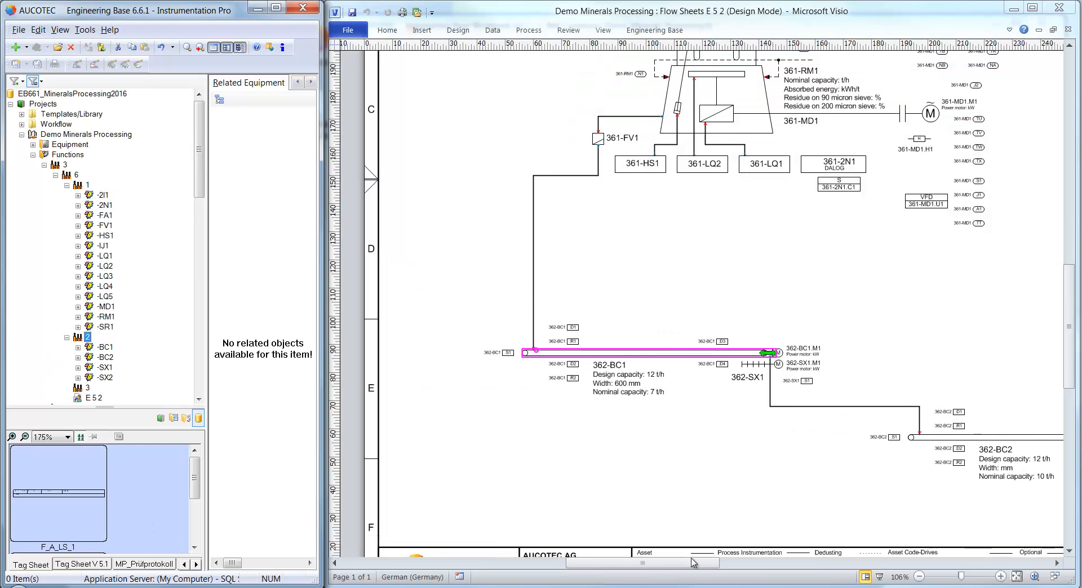
Show the related documents of -BC1 under 3 6 2 and open page 1 of its data sheet with Visio
{"action": "left_click", "coordinate": [104, 348]}
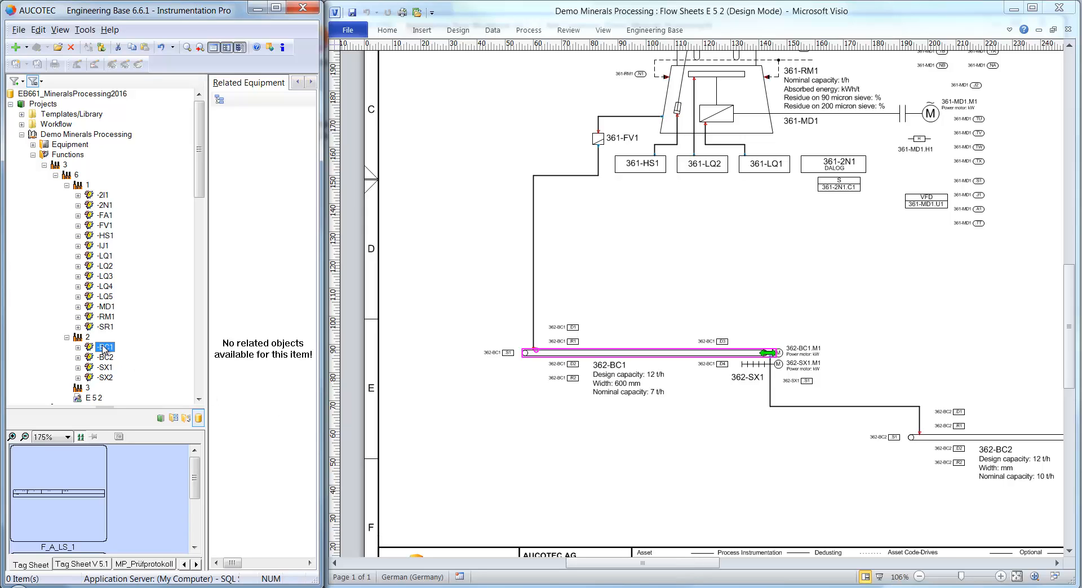
{"action": "left_click", "coordinate": [297, 82]}
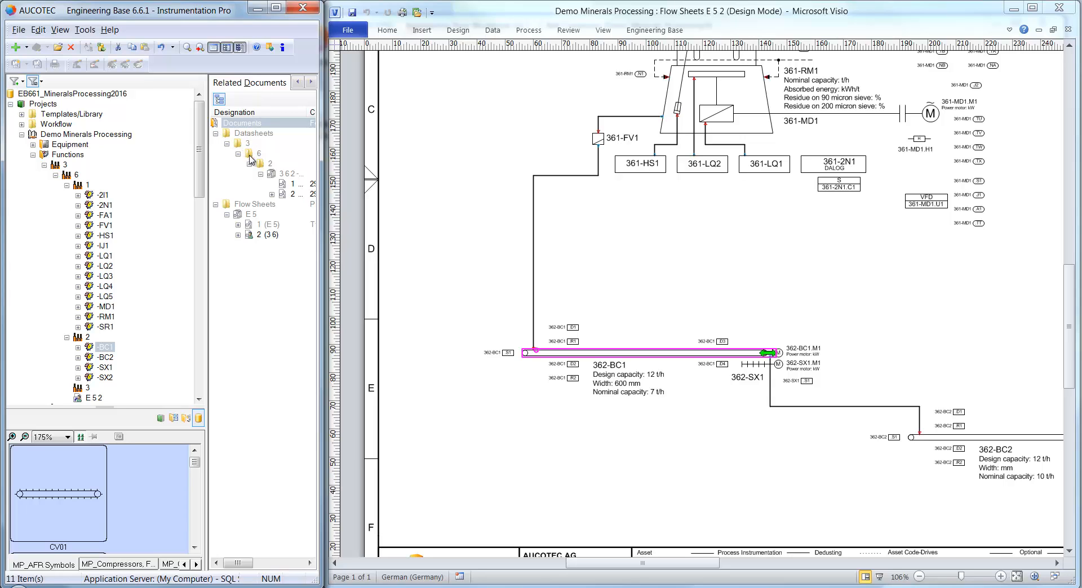
{"action": "right_click", "coordinate": [283, 182]}
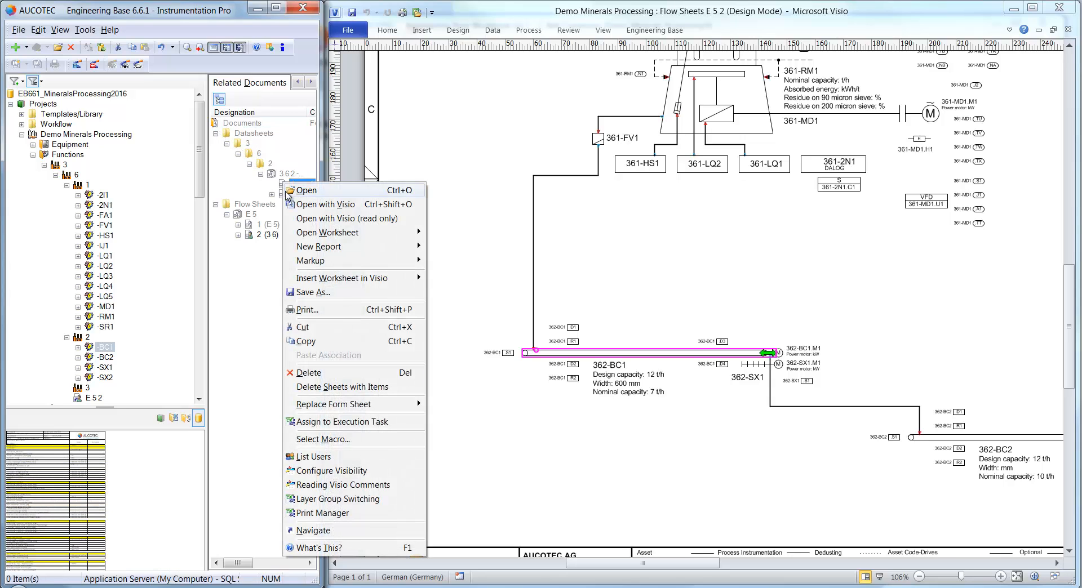
{"action": "left_click", "coordinate": [316, 205]}
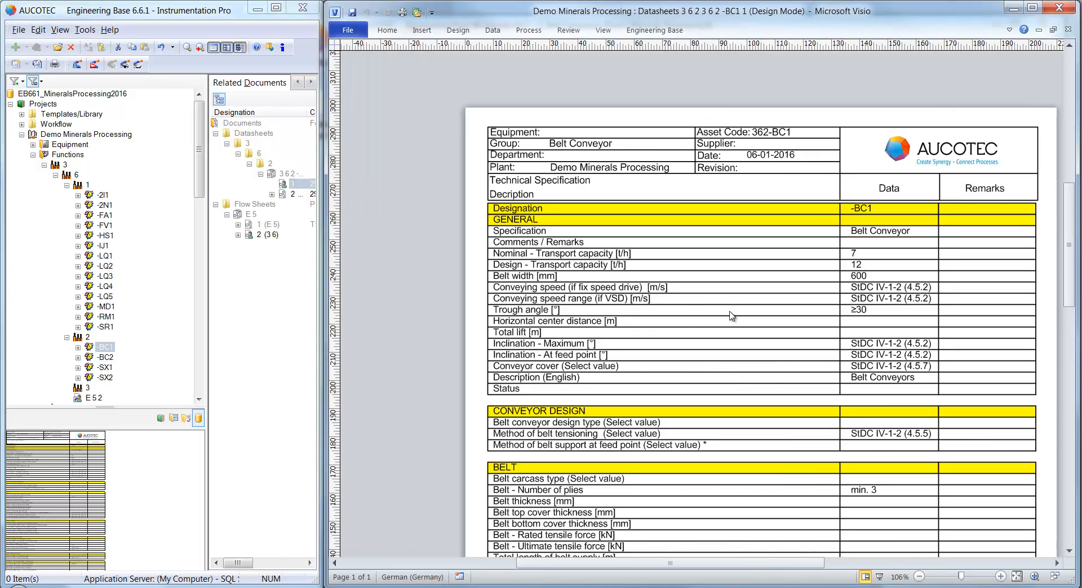
Arrange the -BC1 data sheet and flow sheet E 5 2 side by side, with the data sheet's value column in view
{"action": "left_click", "coordinate": [603, 30]}
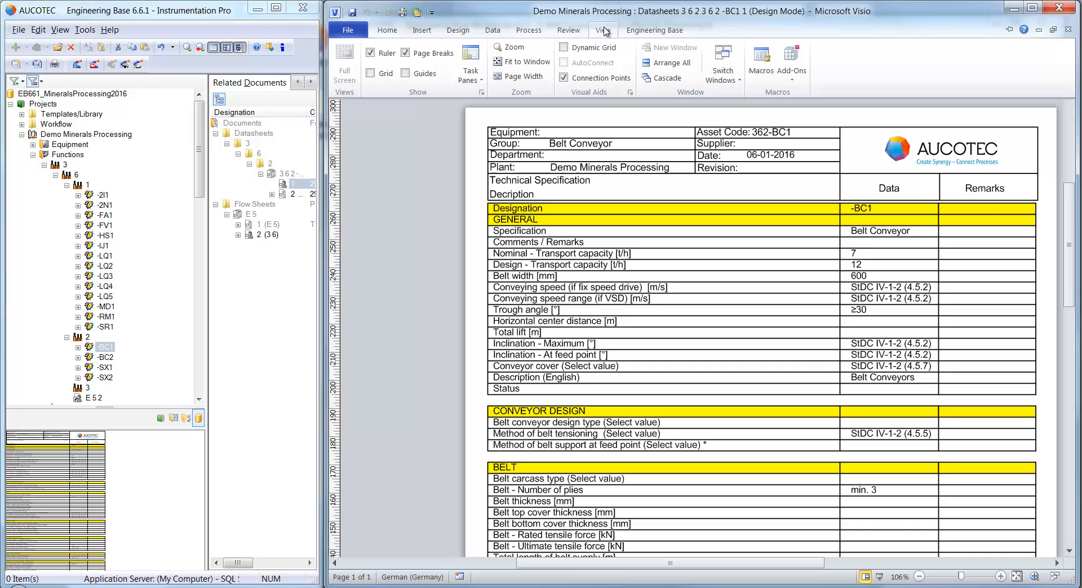
{"action": "left_click", "coordinate": [665, 63]}
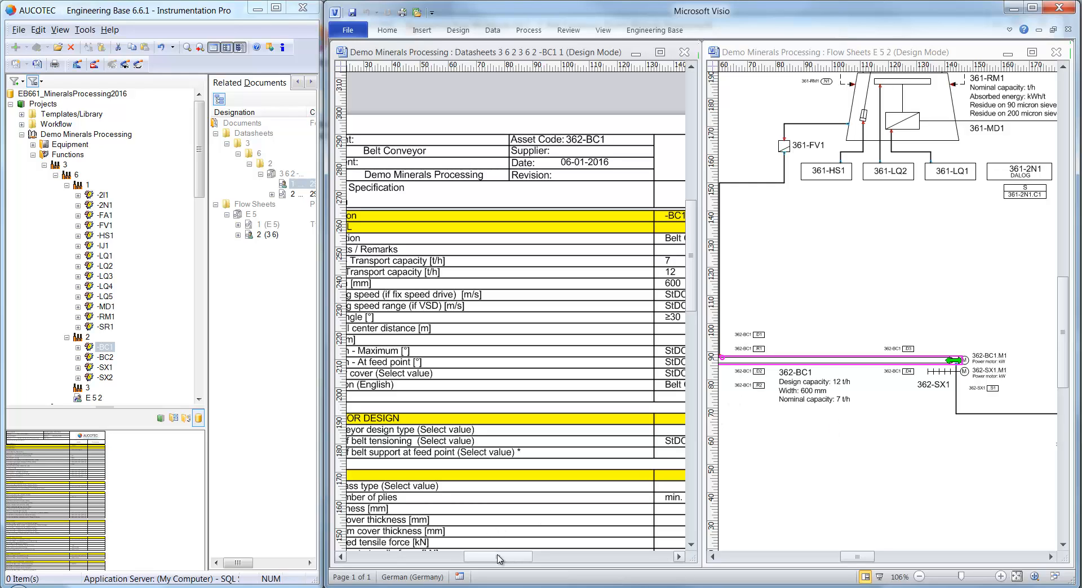
{"action": "left_click_drag", "start_coordinate": [498, 559], "coordinate": [502, 559]}
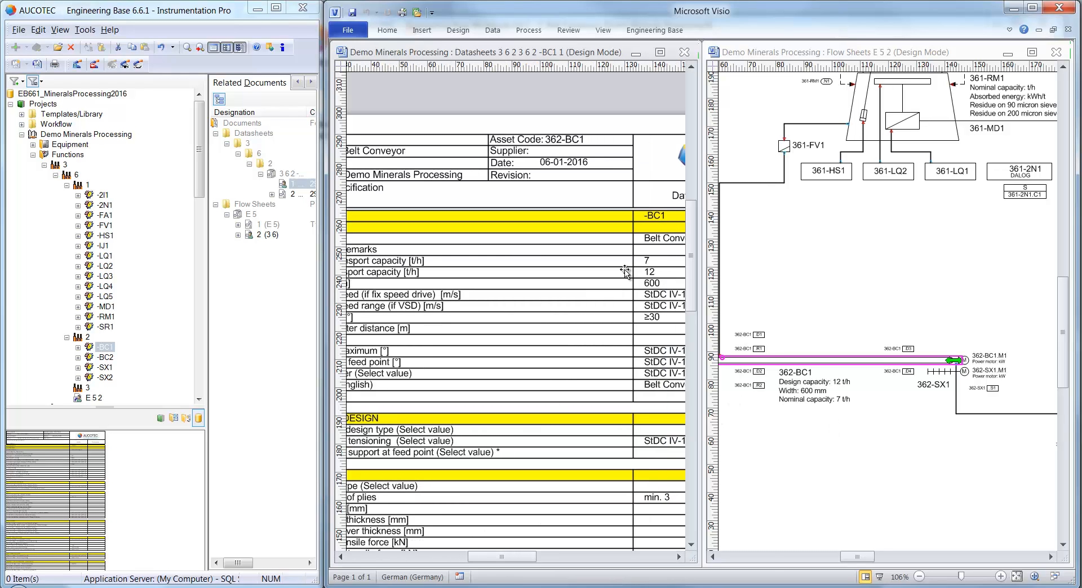
Open the -BC1 equipment properties from its data sheet and set the nominal transport capacity to 8 t/h
{"action": "right_click", "coordinate": [590, 265]}
{"action": "left_click", "coordinate": [608, 271]}
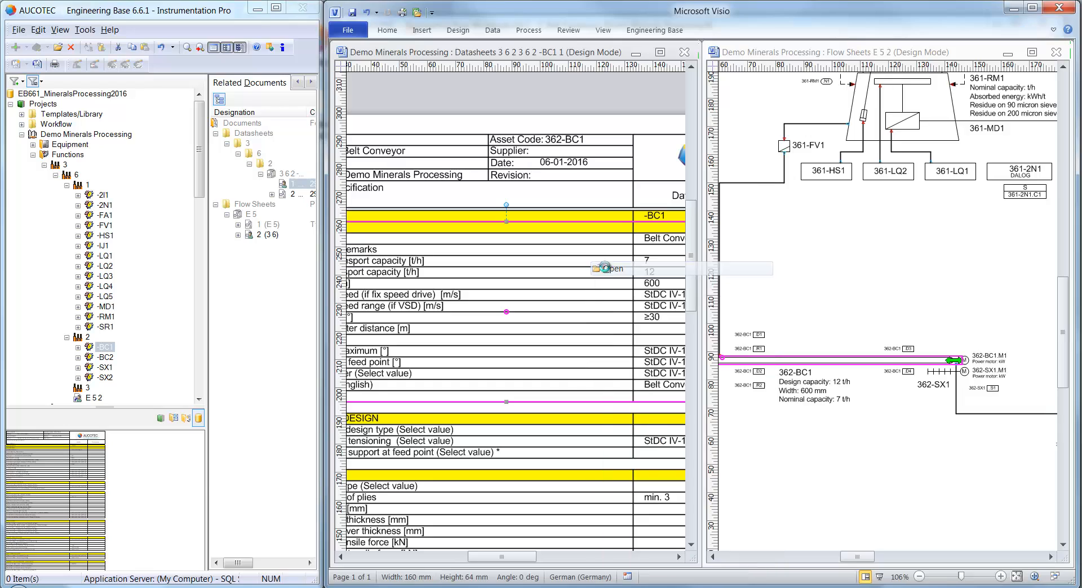
{"action": "left_click", "coordinate": [268, 243]}
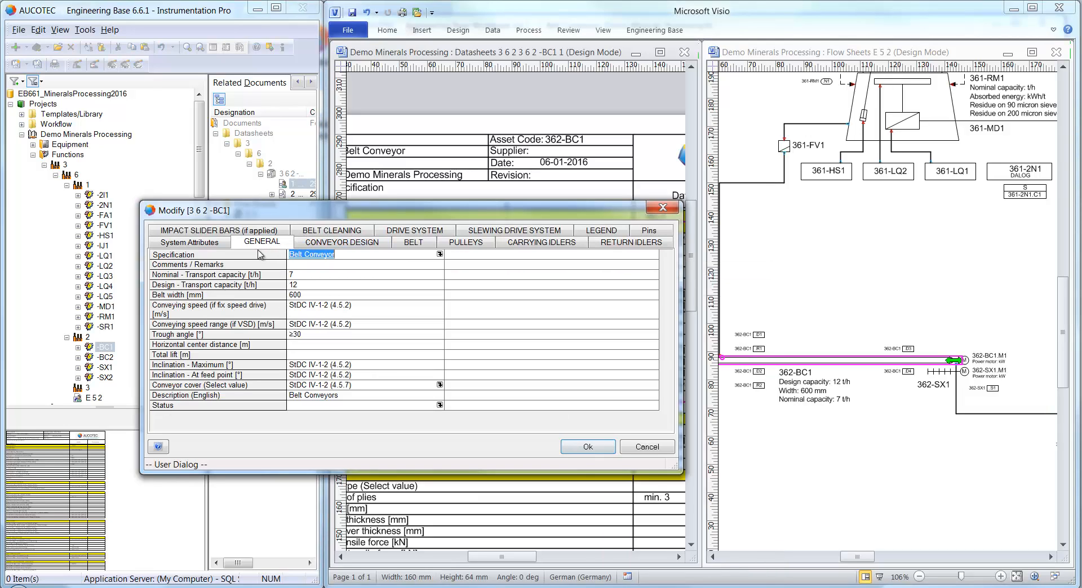
{"action": "left_click", "coordinate": [300, 276]}
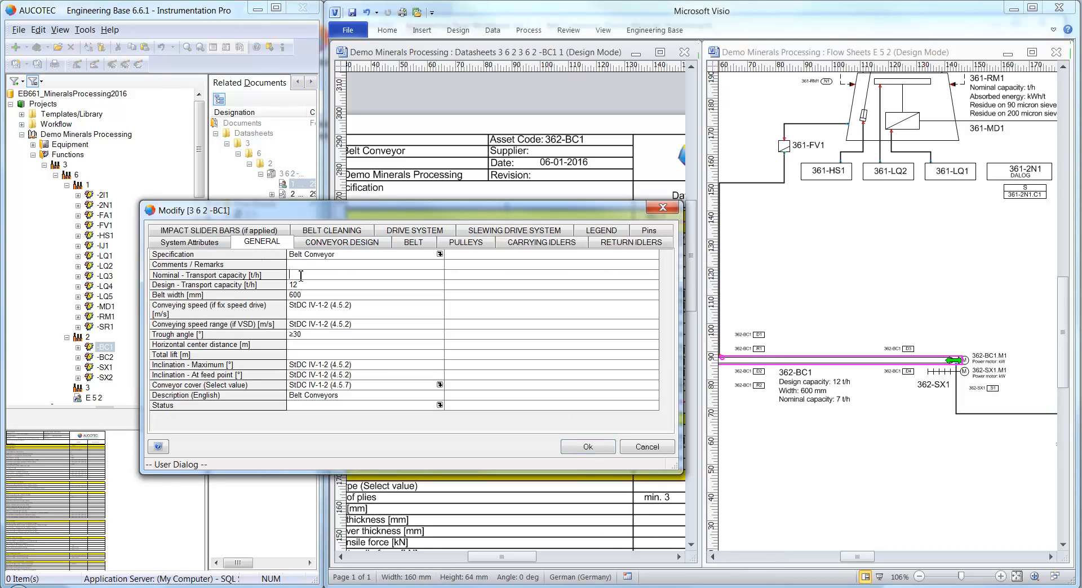
{"action": "type", "text": "8"}
{"action": "key", "text": "Return"}
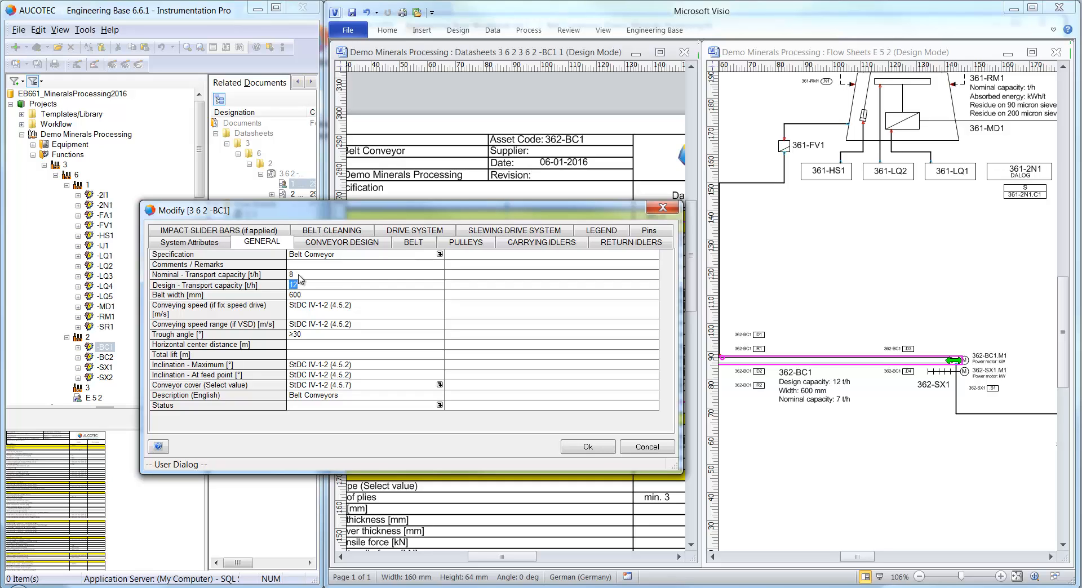
{"action": "left_click", "coordinate": [599, 448]}
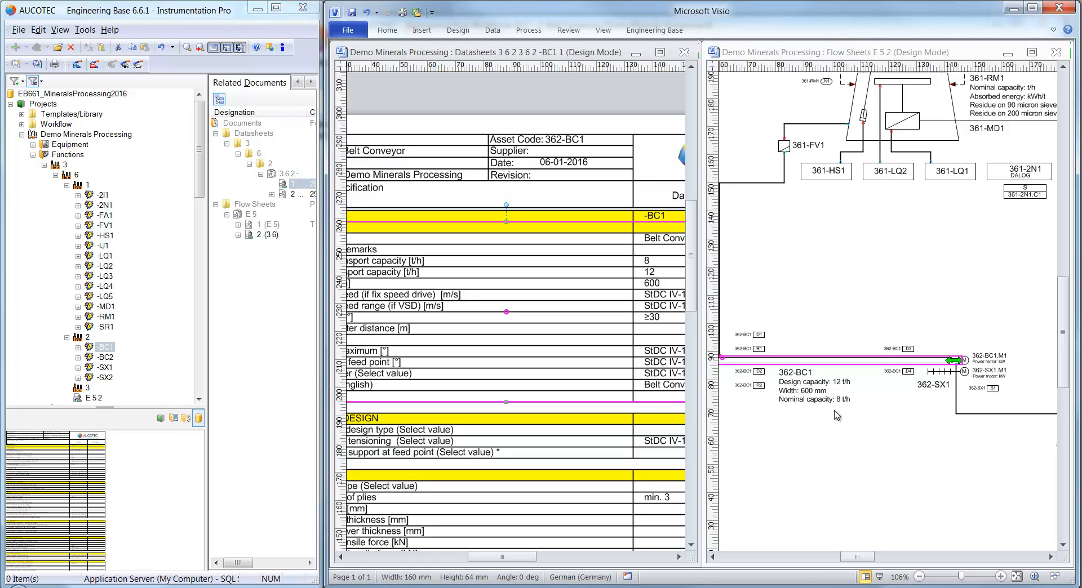
Open the 3. Loads / Measurements worksheet for function 3 6
{"action": "right_click", "coordinate": [77, 176]}
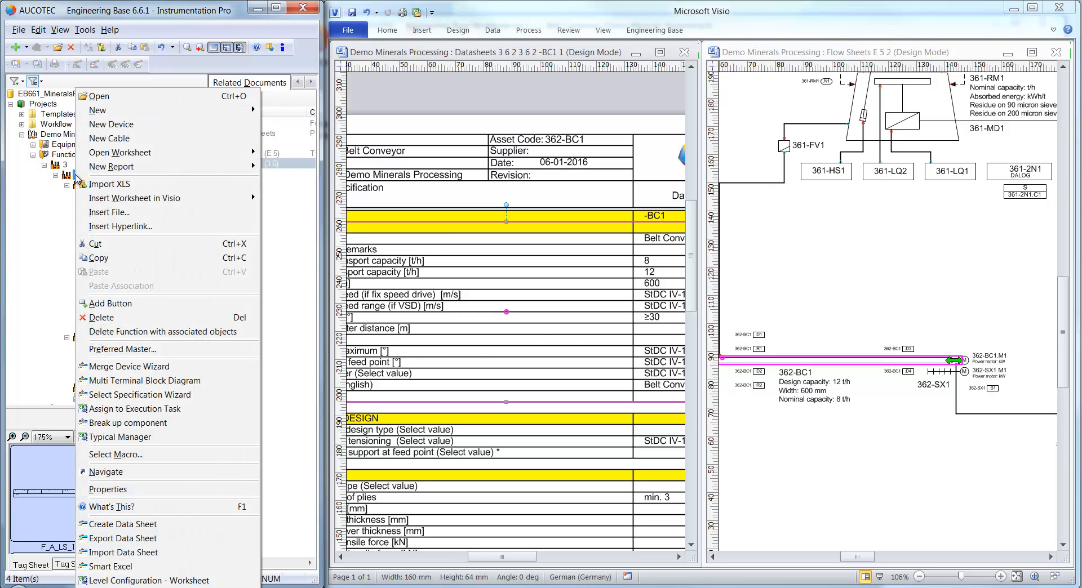
{"action": "mouse_move", "coordinate": [147, 153]}
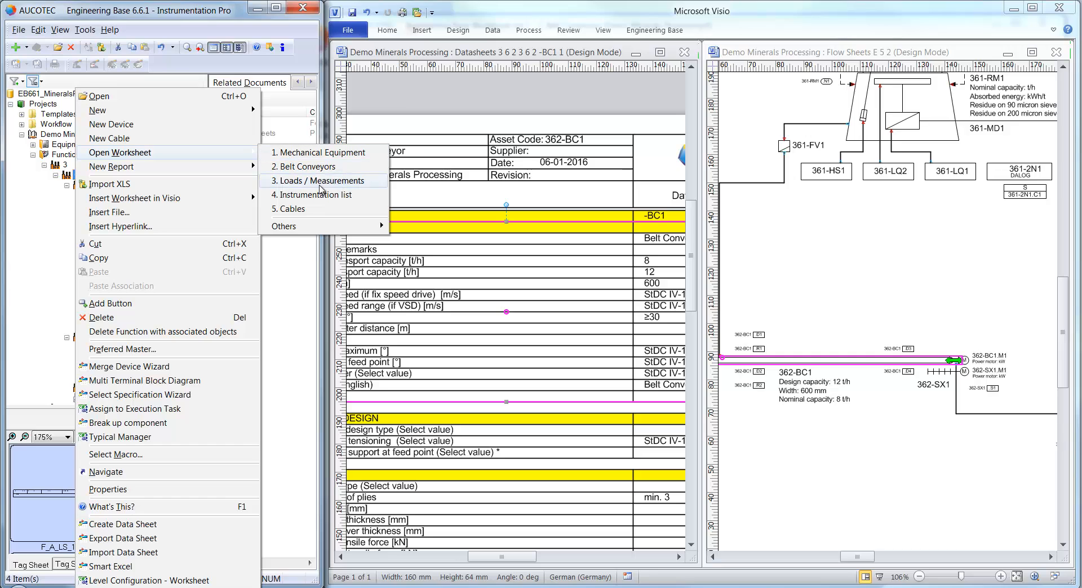
{"action": "left_click", "coordinate": [292, 182]}
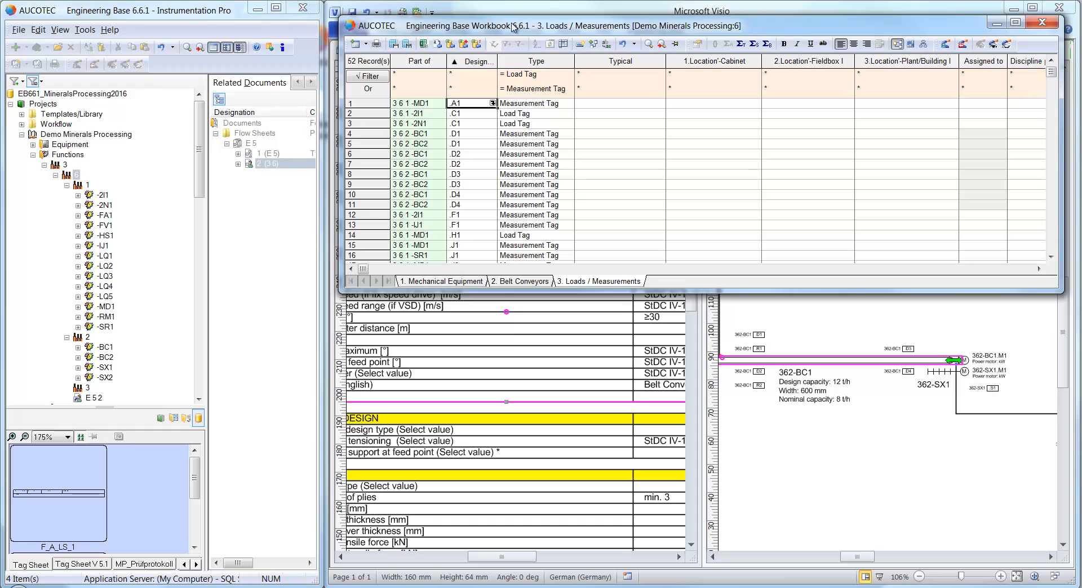
Locate the .M1 load tag of 3 6 2 -BC1 in the worksheet, navigate to it in the project tree and expand it
{"action": "scroll", "coordinate": [483, 183], "scroll_direction": "down", "scroll_amount": 3}
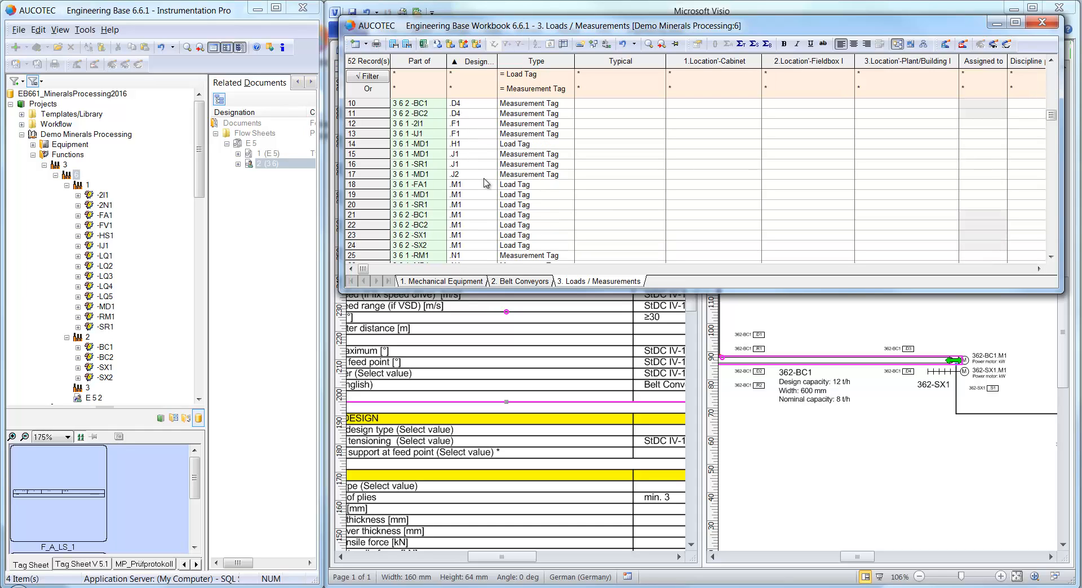
{"action": "scroll", "coordinate": [483, 182], "scroll_direction": "down", "scroll_amount": 1}
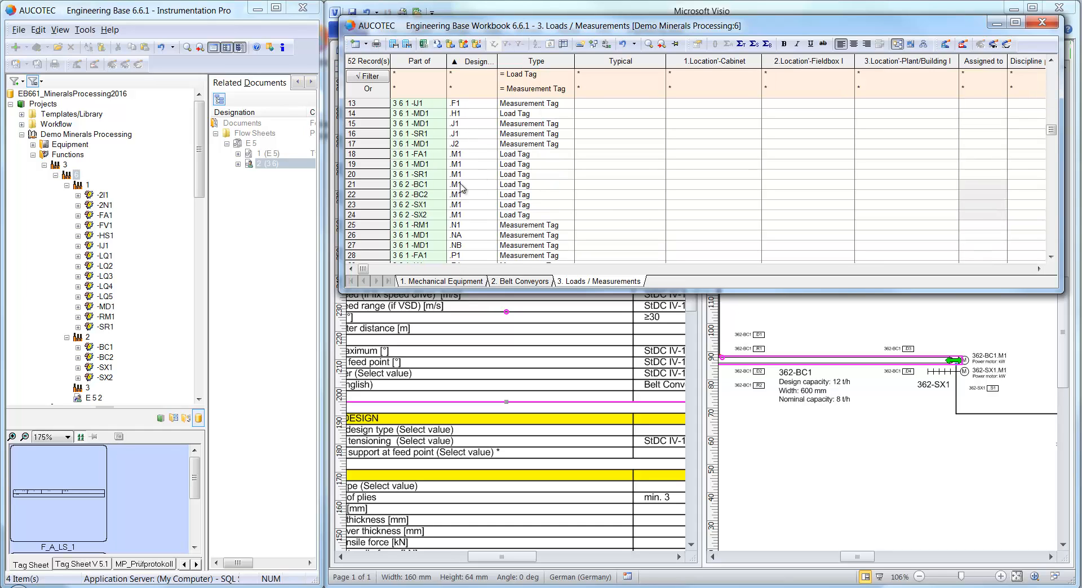
{"action": "left_click", "coordinate": [375, 185]}
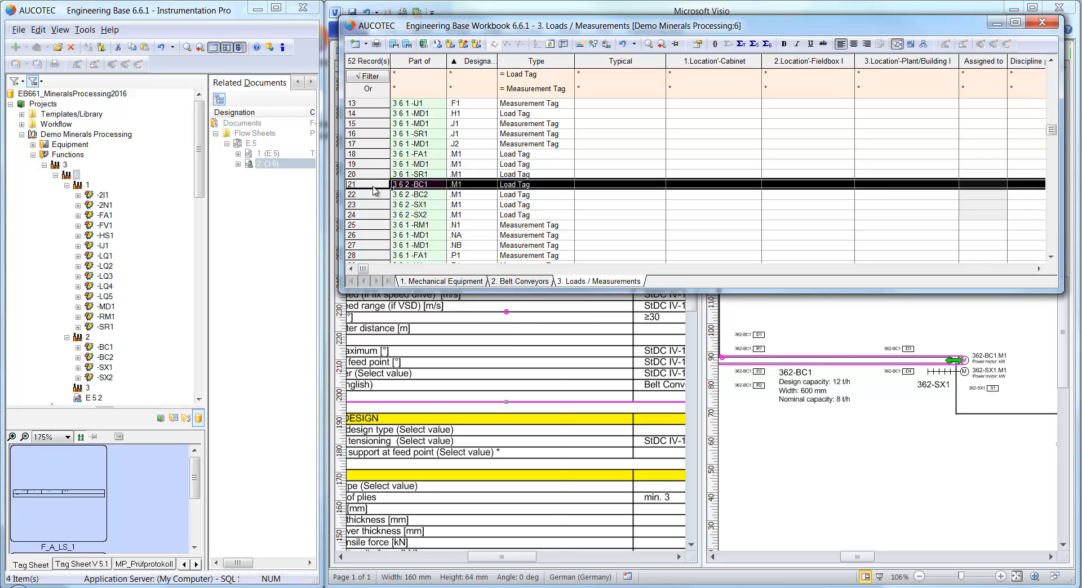
{"action": "right_click", "coordinate": [375, 185]}
{"action": "left_click", "coordinate": [444, 488]}
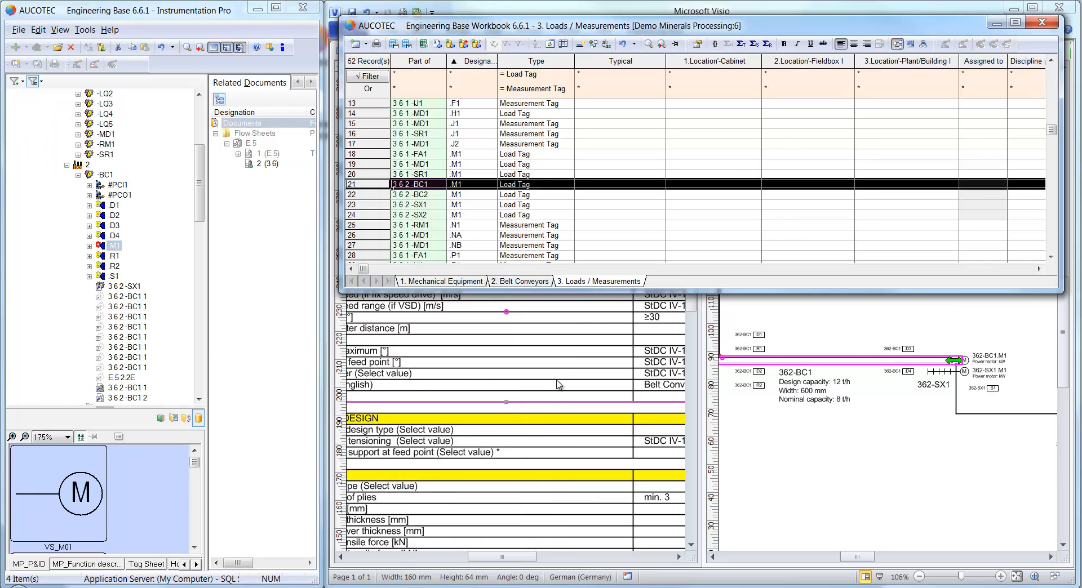
{"action": "left_click", "coordinate": [89, 246]}
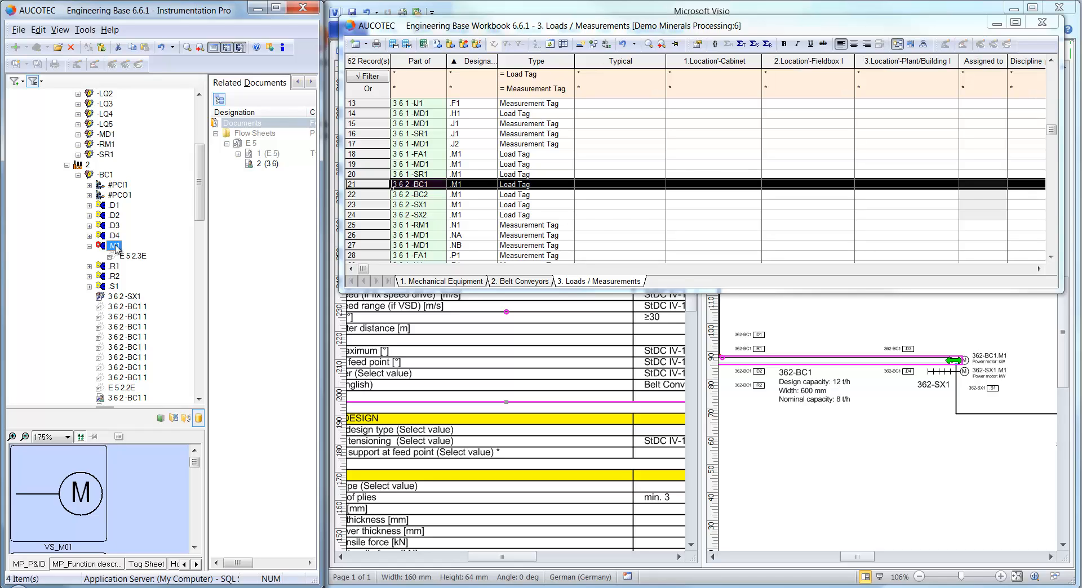
Assign the Load Tag typical NOR=>75KW to the .M1 load tags of 3 6 2 -BC1 and -BC2
{"action": "left_click", "coordinate": [663, 186]}
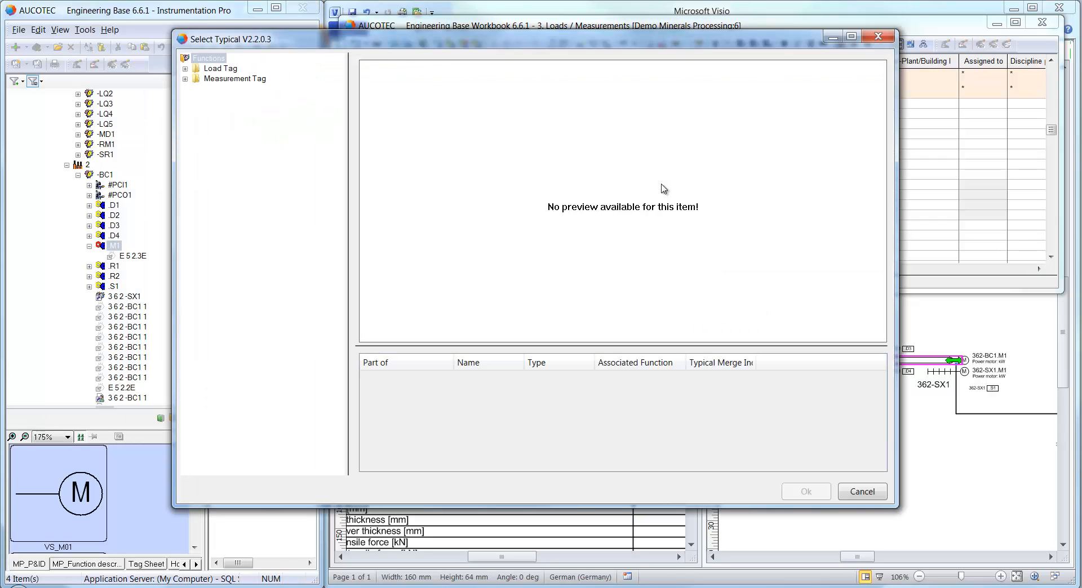
{"action": "left_click", "coordinate": [184, 68]}
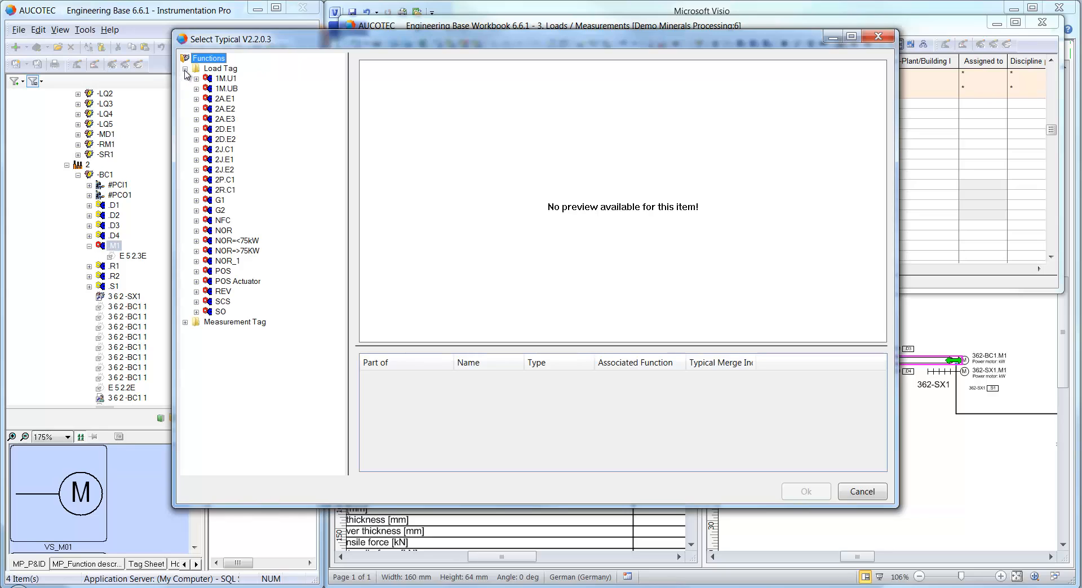
{"action": "left_click", "coordinate": [228, 252]}
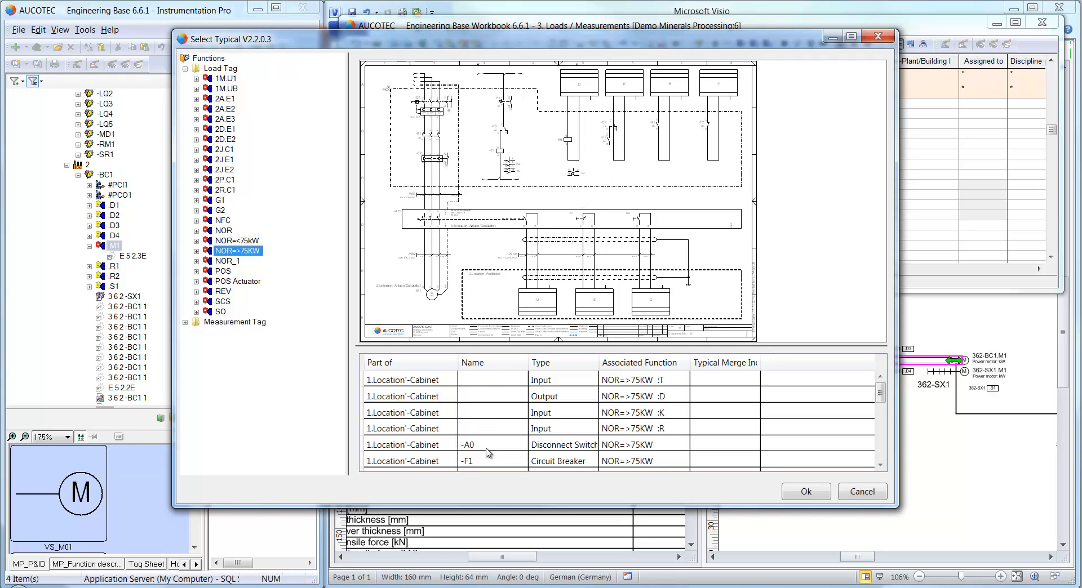
{"action": "left_click", "coordinate": [806, 492]}
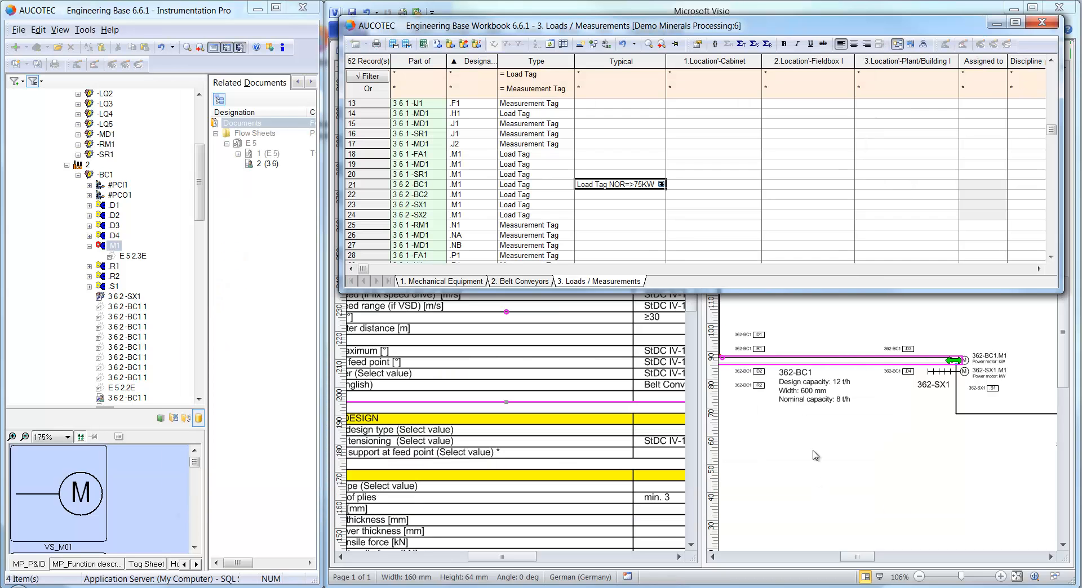
{"action": "left_click", "coordinate": [661, 184]}
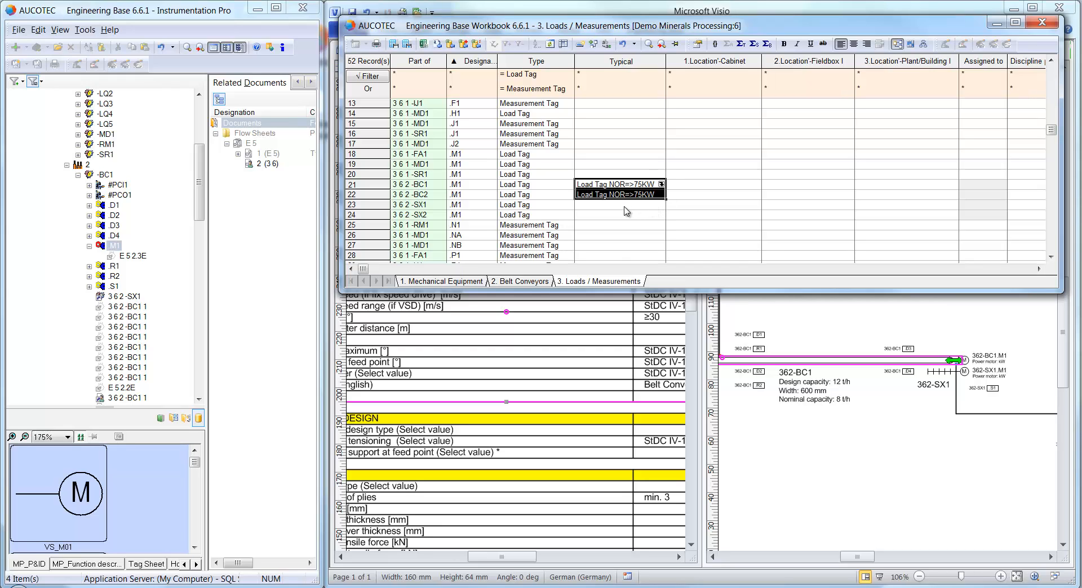
Assign the Load Tag typical NOR=<75kW to the .M1 load tags of 3 6 2 -SX1 and -SX2
{"action": "left_click", "coordinate": [629, 209]}
{"action": "left_click", "coordinate": [661, 205]}
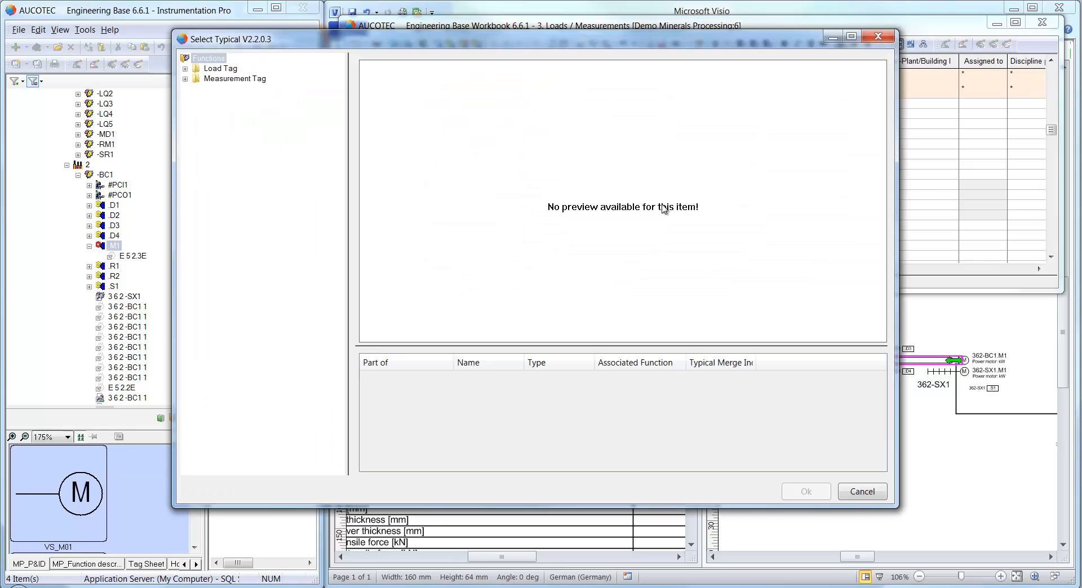
{"action": "left_click", "coordinate": [184, 68]}
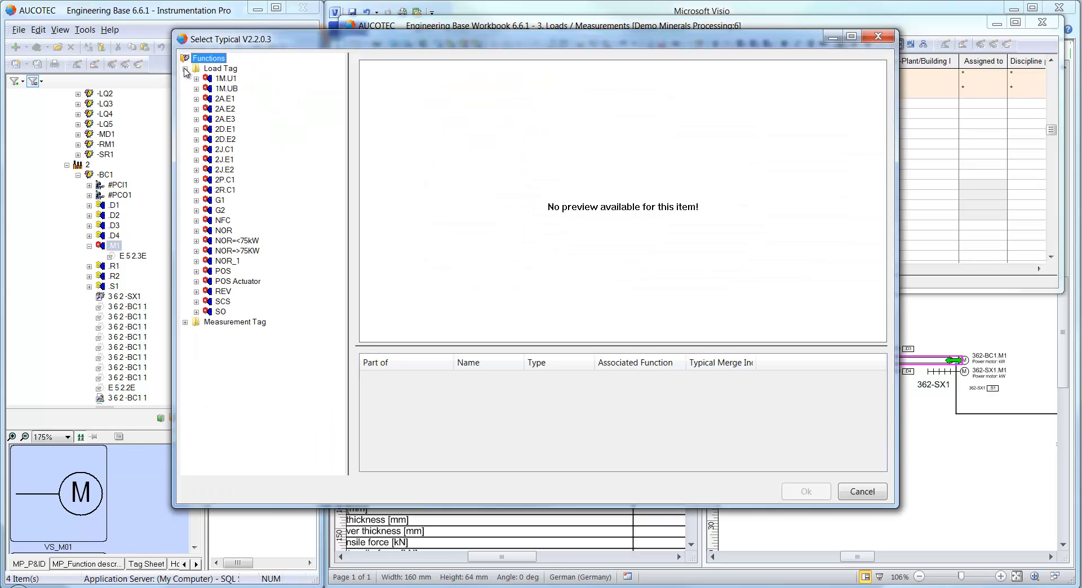
{"action": "left_click", "coordinate": [229, 240]}
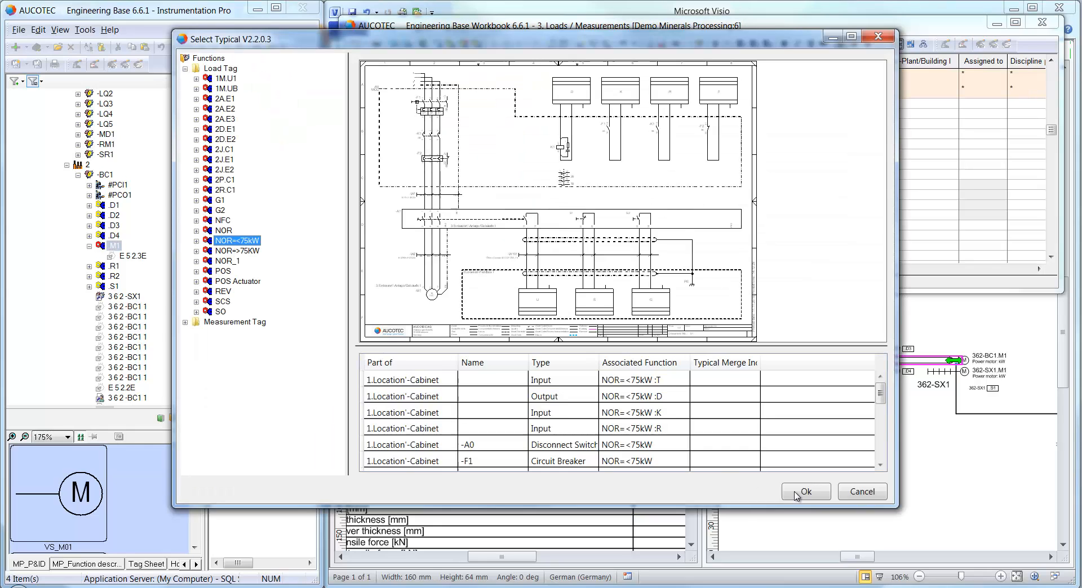
{"action": "left_click", "coordinate": [806, 491]}
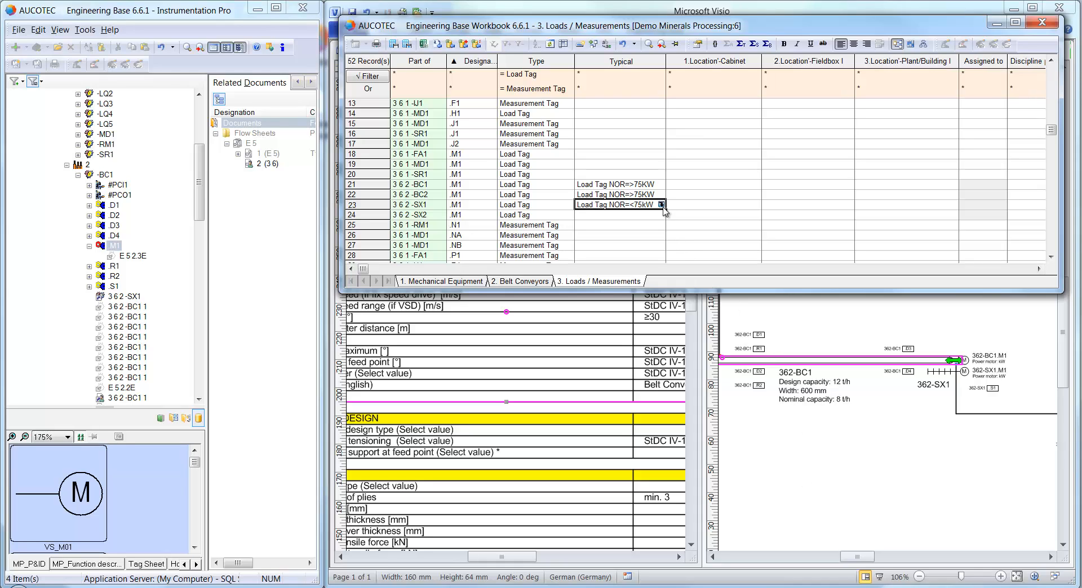
{"action": "left_click_drag", "start_coordinate": [664, 208], "coordinate": [670, 225]}
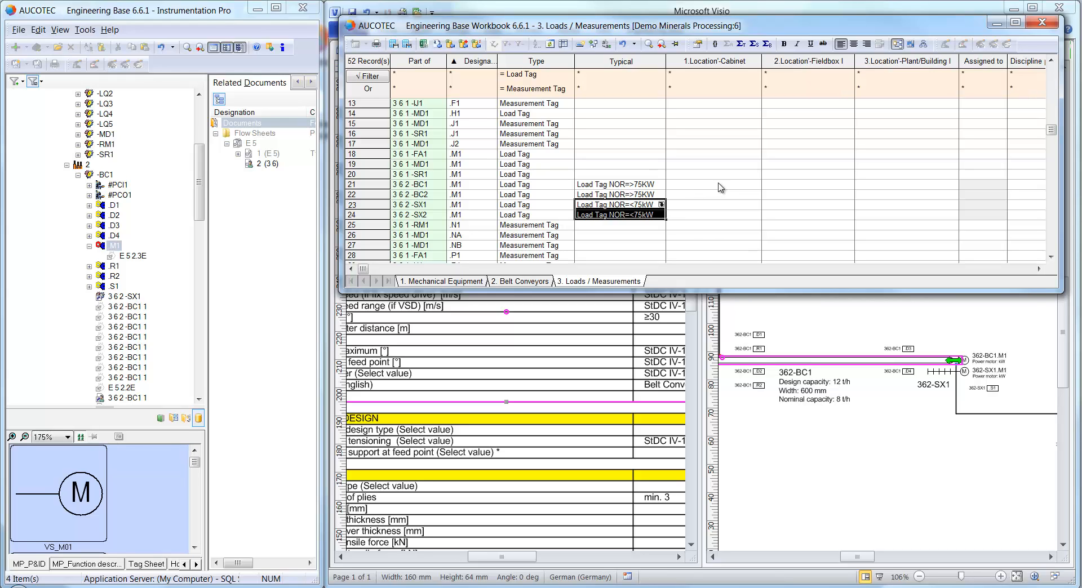
Set the cabinet location to .UB under +ELEC-E01-3E1 .EP1-1M1 for the .M1 load tags of -BC1, -BC2, -SX1 and -SX2
{"action": "double_click", "coordinate": [758, 188]}
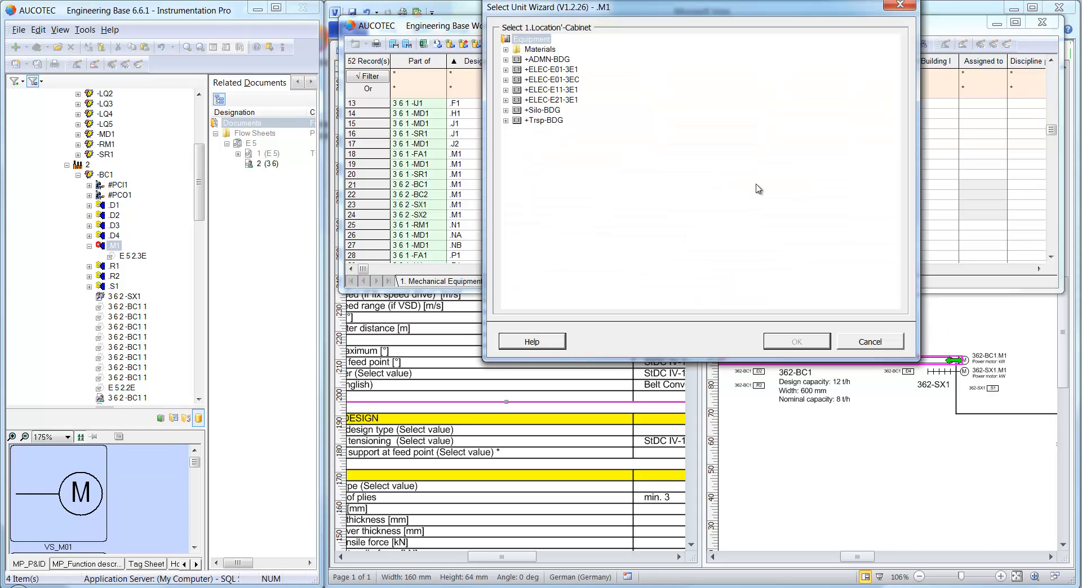
{"action": "left_click", "coordinate": [506, 70]}
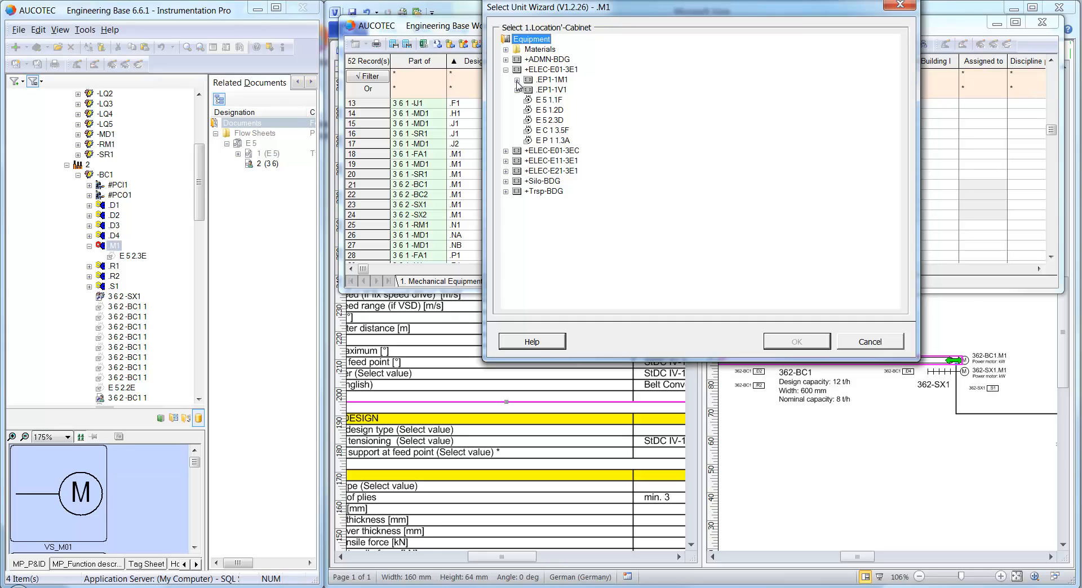
{"action": "left_click", "coordinate": [517, 80]}
{"action": "left_click", "coordinate": [539, 110]}
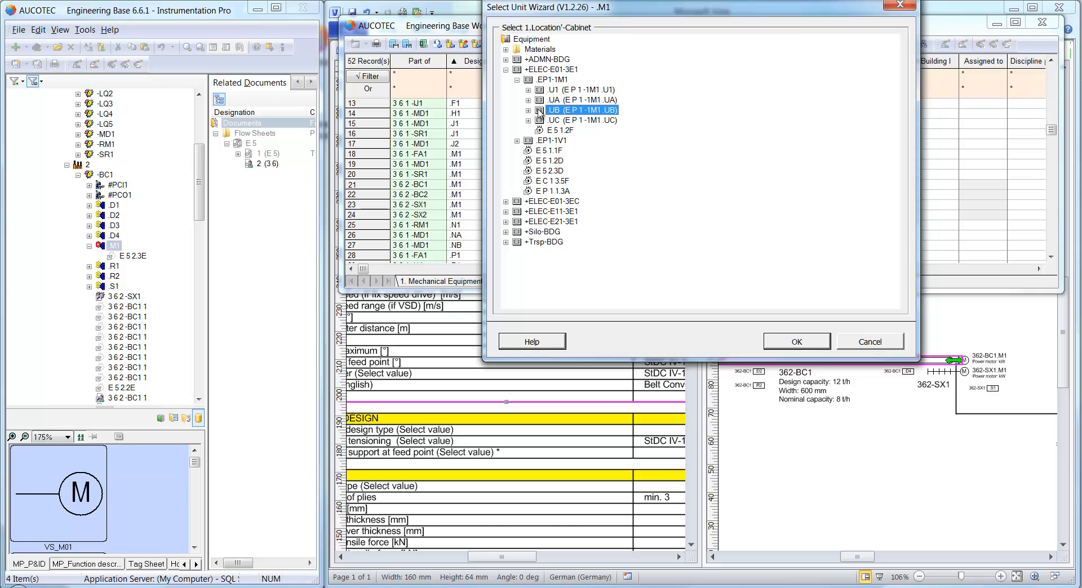
{"action": "left_click", "coordinate": [782, 343]}
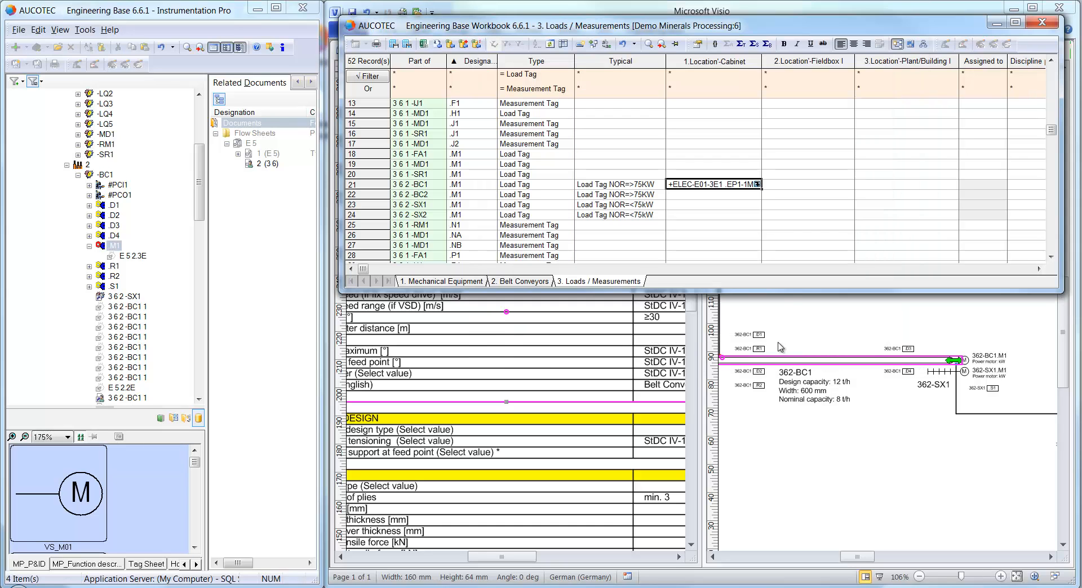
{"action": "left_click_drag", "start_coordinate": [762, 189], "coordinate": [759, 224]}
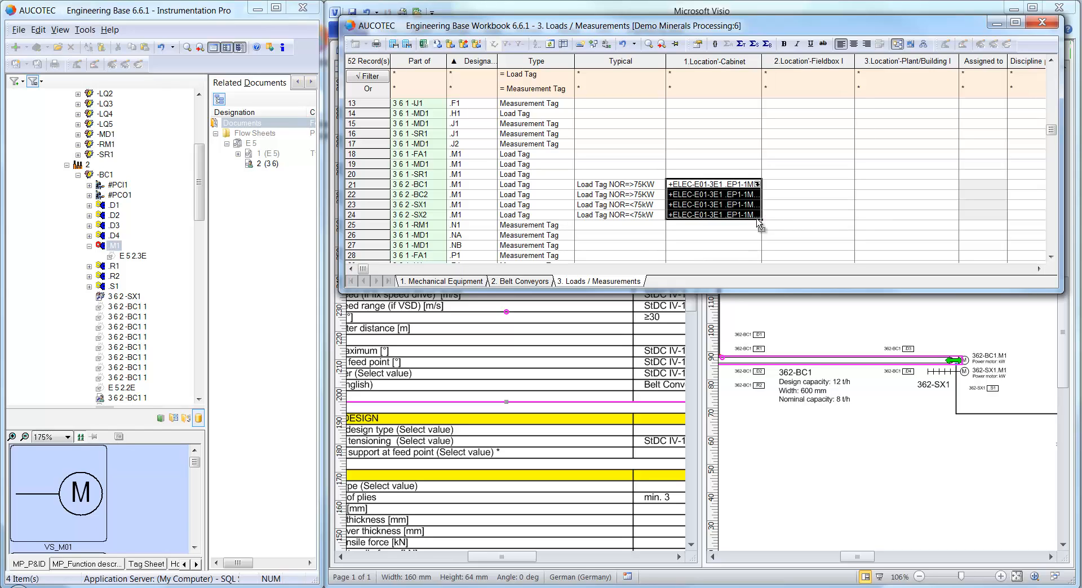
Set Fieldbox I to +Silo-BDG .3m .EC1-2J1 for the .M1 load tags of -BC1, -BC2, -SX1 and -SX2
{"action": "left_click", "coordinate": [852, 185]}
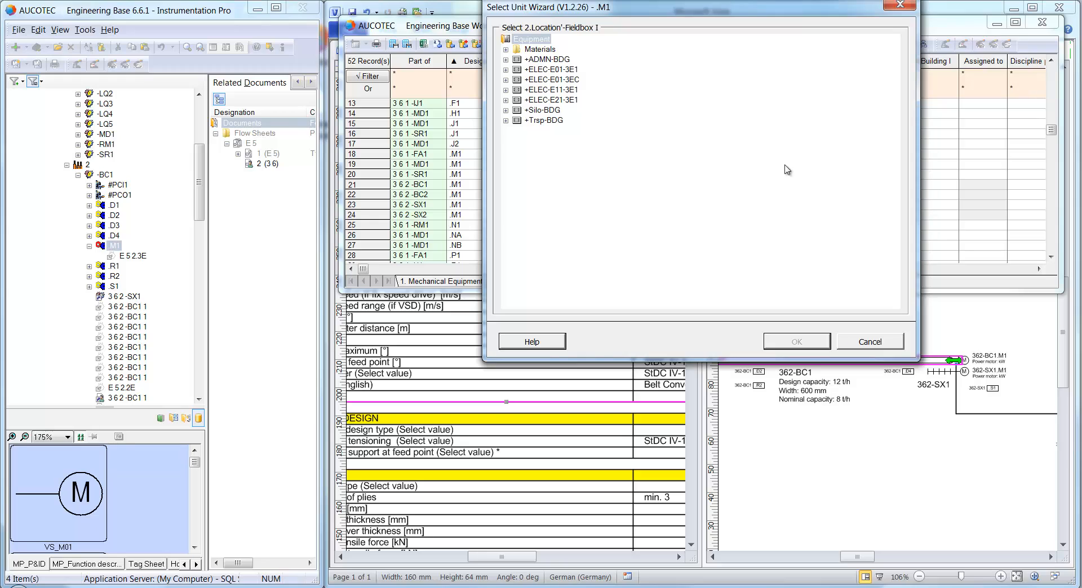
{"action": "left_click", "coordinate": [506, 110]}
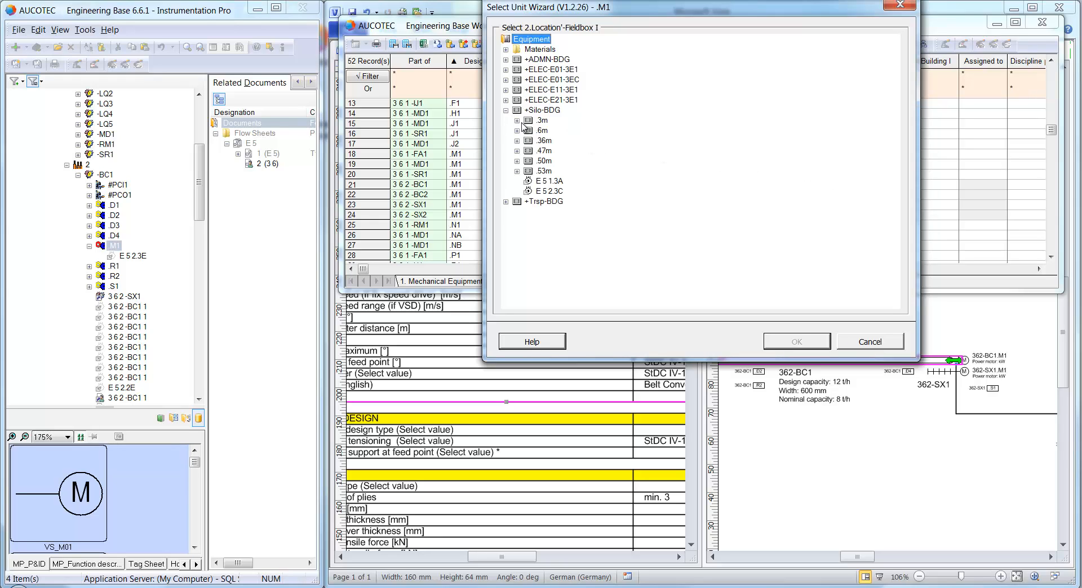
{"action": "left_click", "coordinate": [517, 121]}
{"action": "left_click", "coordinate": [558, 131]}
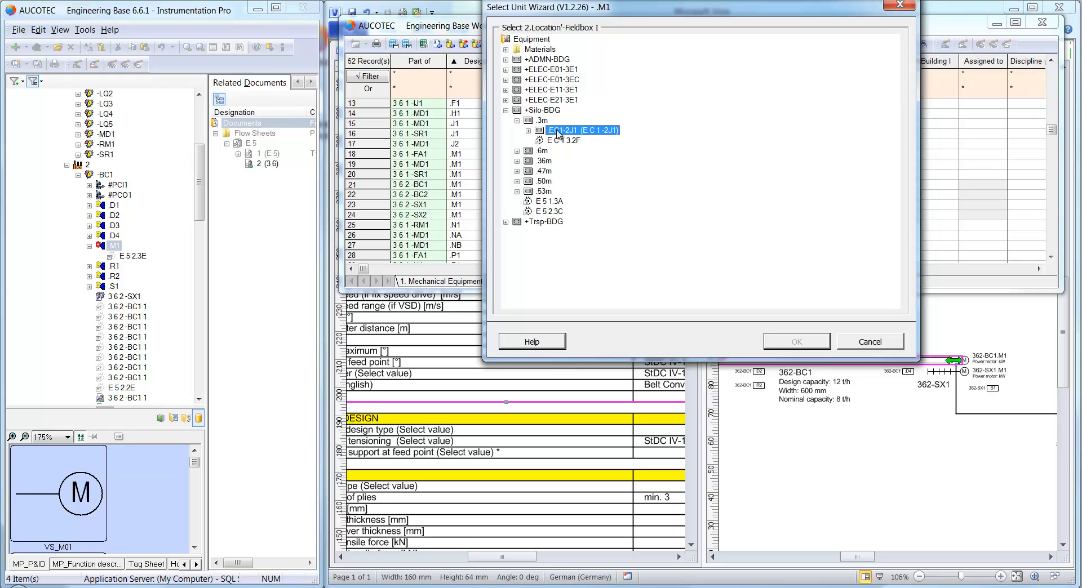
{"action": "left_click", "coordinate": [769, 345]}
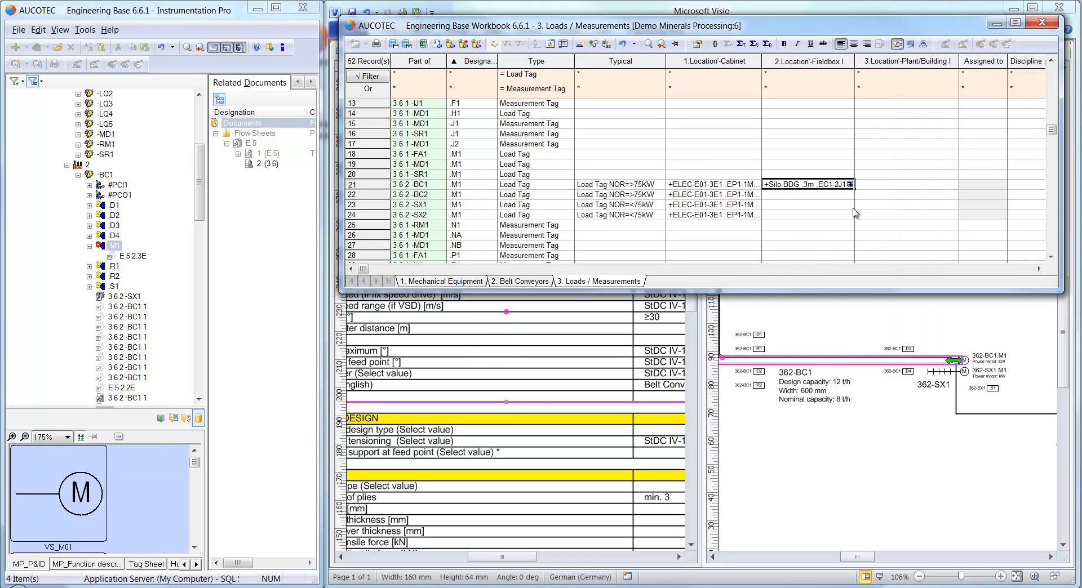
{"action": "left_click_drag", "start_coordinate": [852, 190], "coordinate": [852, 224]}
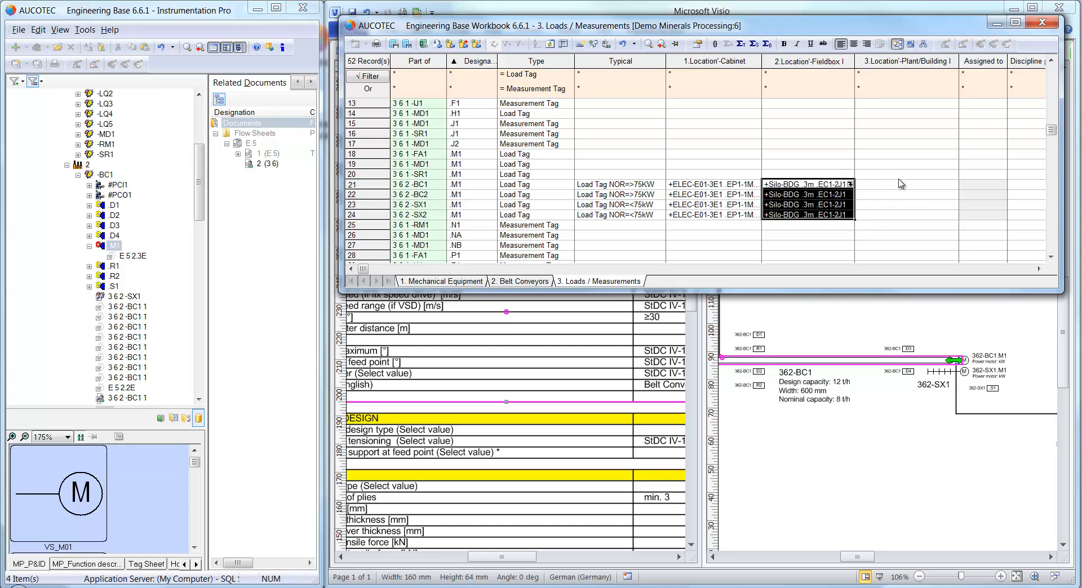
Set Plant/Building I to +Silo-BDG .3m for the .M1 load tags of 3 6 2 -BC1, -BC2, -SX1 and -SX2
{"action": "left_click", "coordinate": [950, 184]}
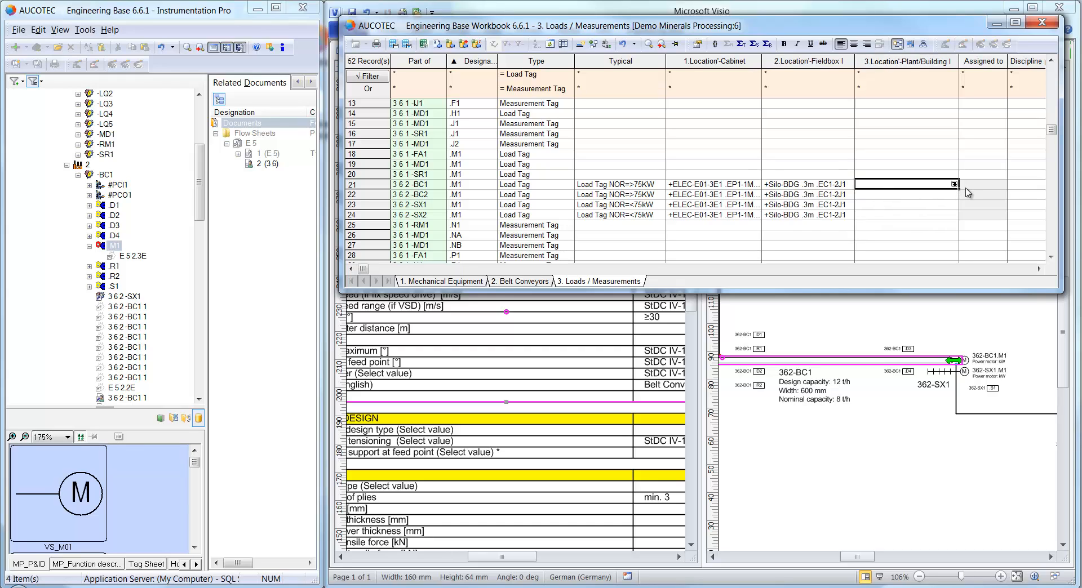
{"action": "left_click", "coordinate": [954, 184]}
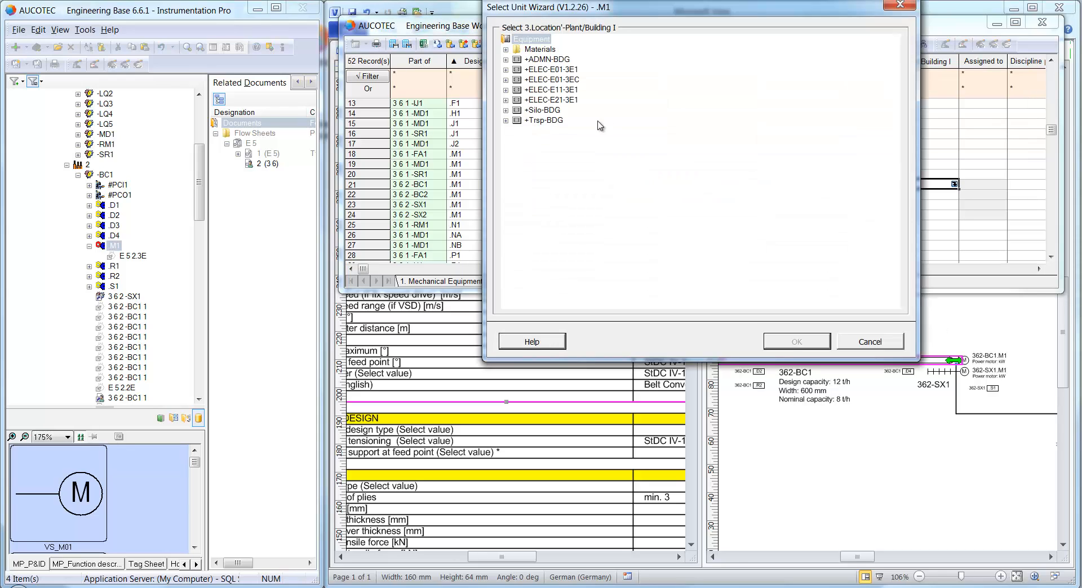
{"action": "left_click", "coordinate": [506, 109]}
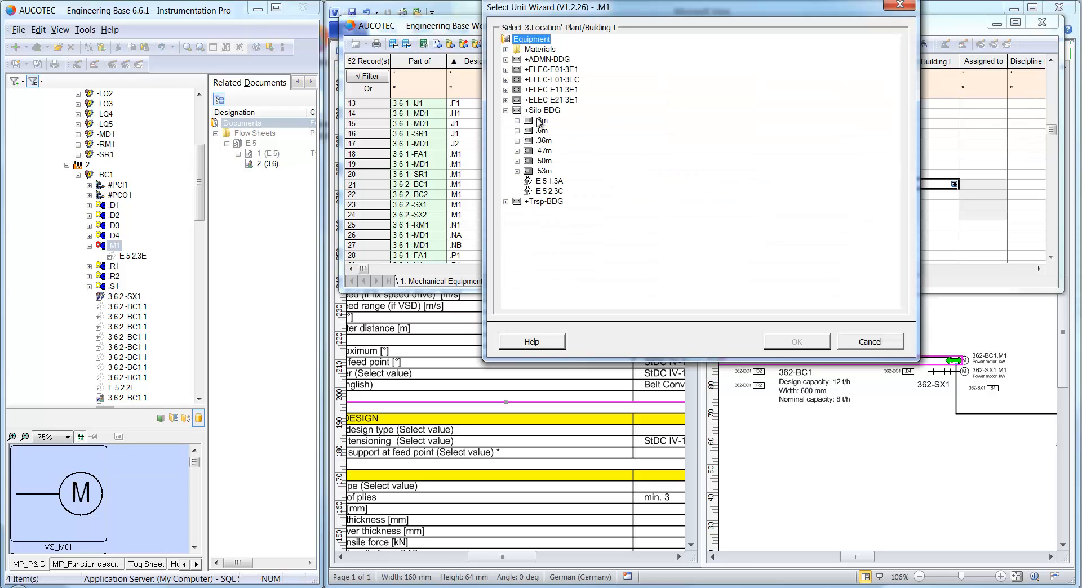
{"action": "left_click", "coordinate": [541, 120]}
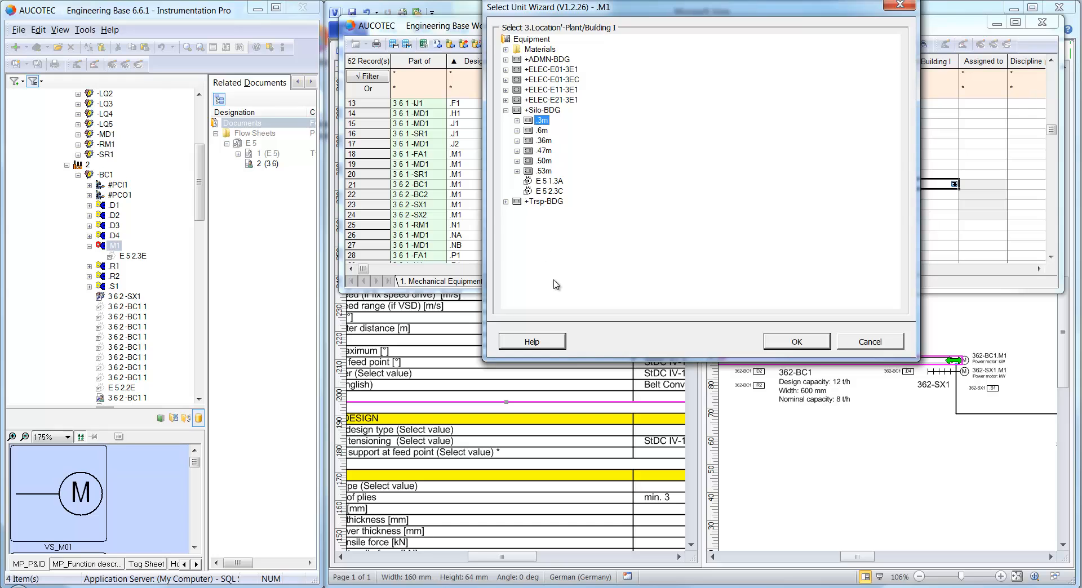
{"action": "left_click", "coordinate": [774, 343]}
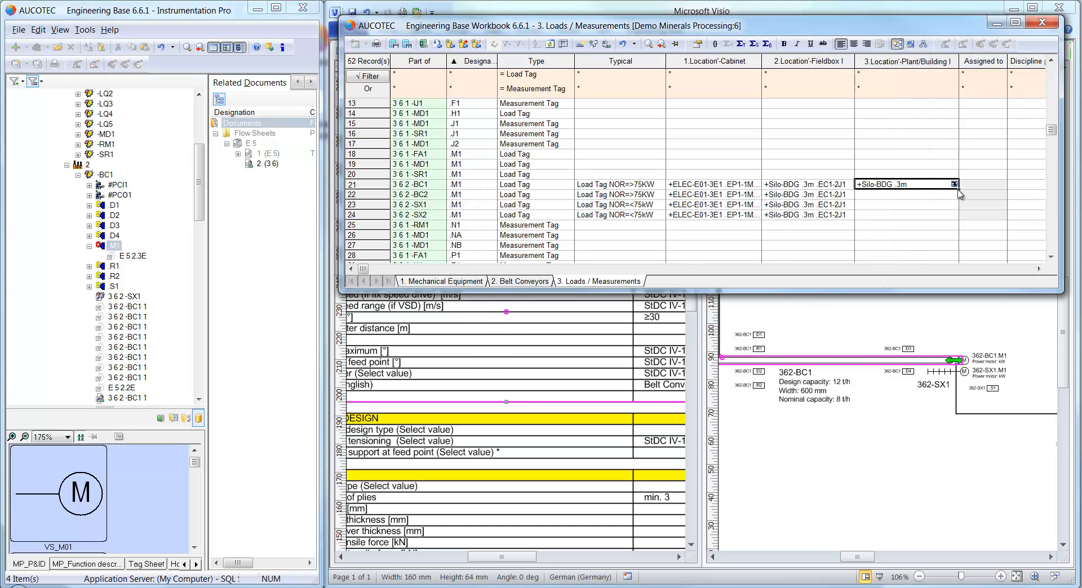
{"action": "left_click_drag", "start_coordinate": [957, 189], "coordinate": [958, 221]}
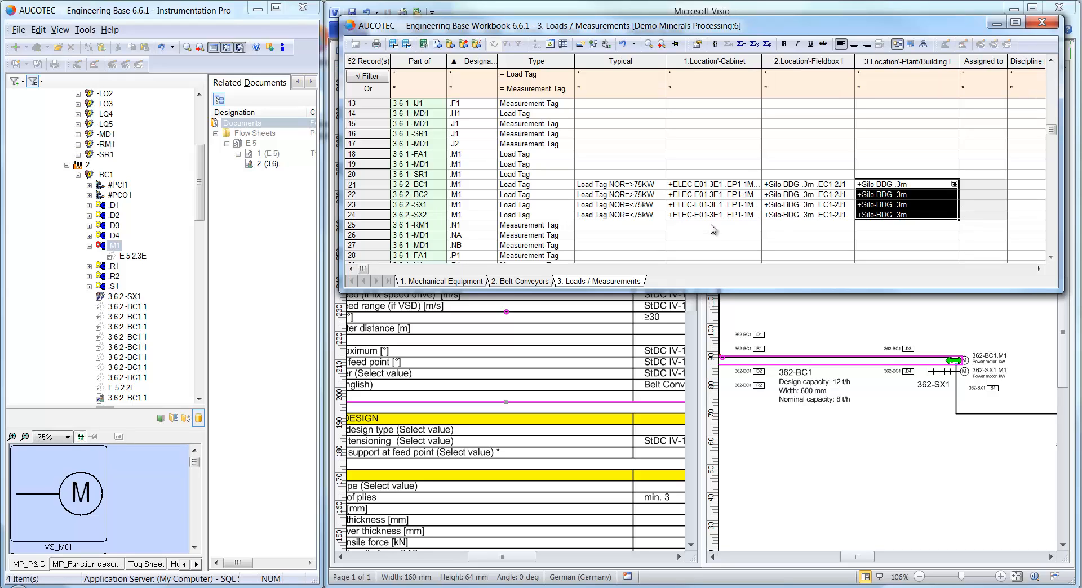
Start the Typical Manager for plant 3 6 2 and filter its function names by *.M1*
{"action": "right_click", "coordinate": [88, 168]}
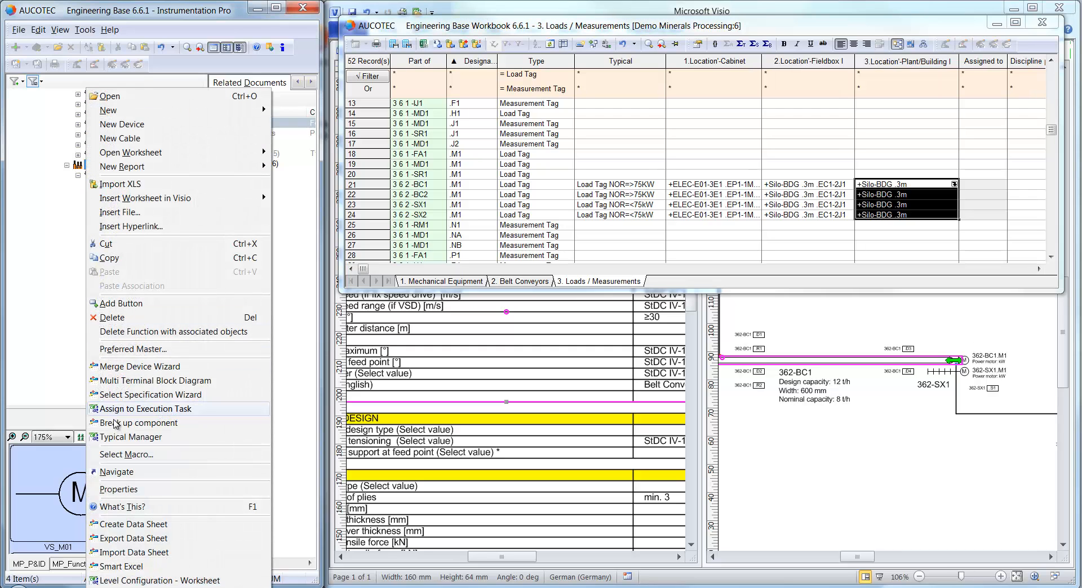
{"action": "left_click", "coordinate": [115, 438]}
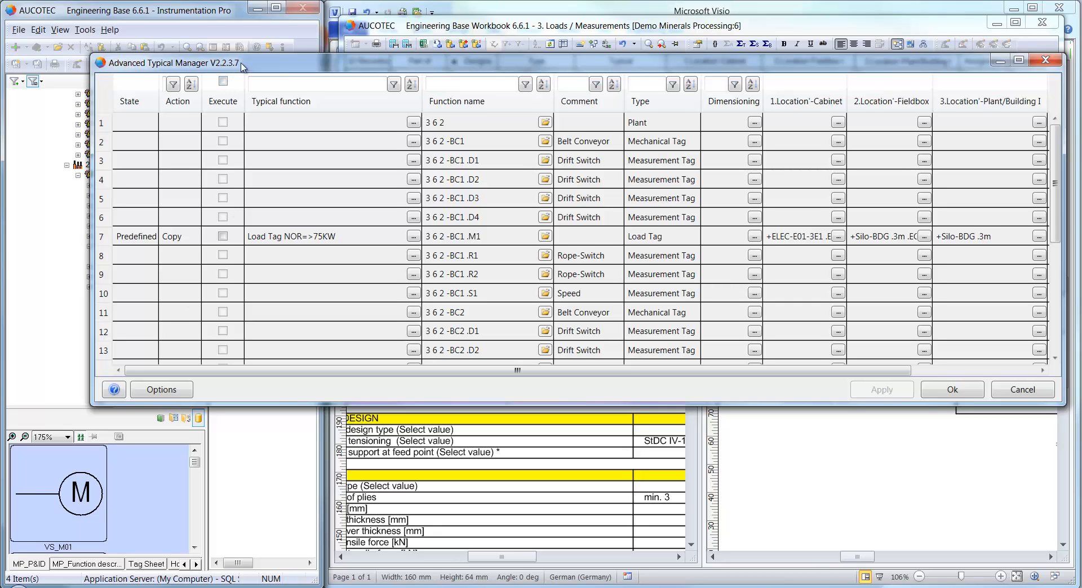
{"action": "left_click_drag", "start_coordinate": [237, 63], "coordinate": [252, 27]}
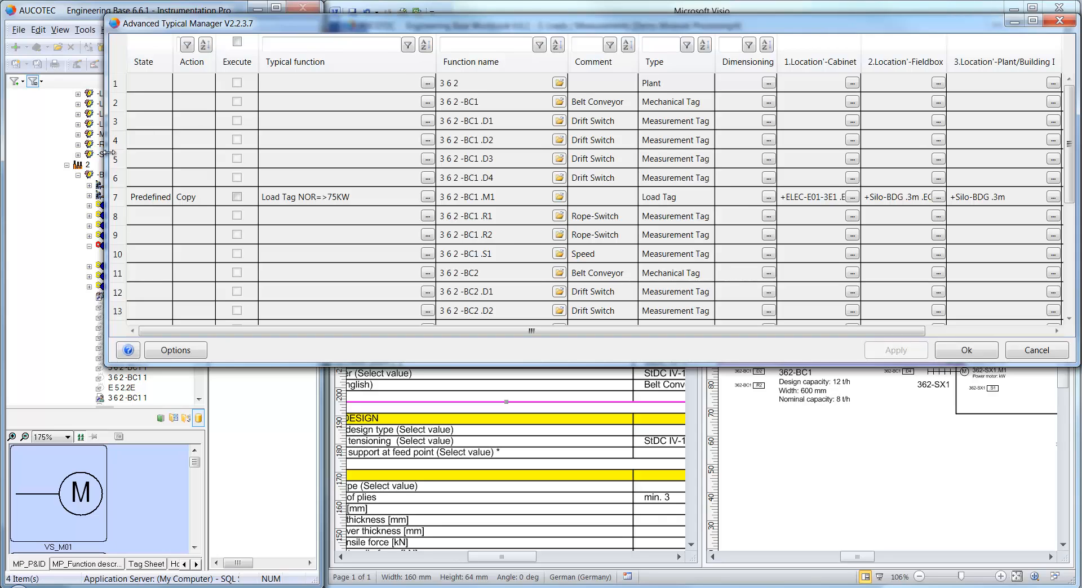
{"action": "left_click_drag", "start_coordinate": [108, 152], "coordinate": [162, 152]}
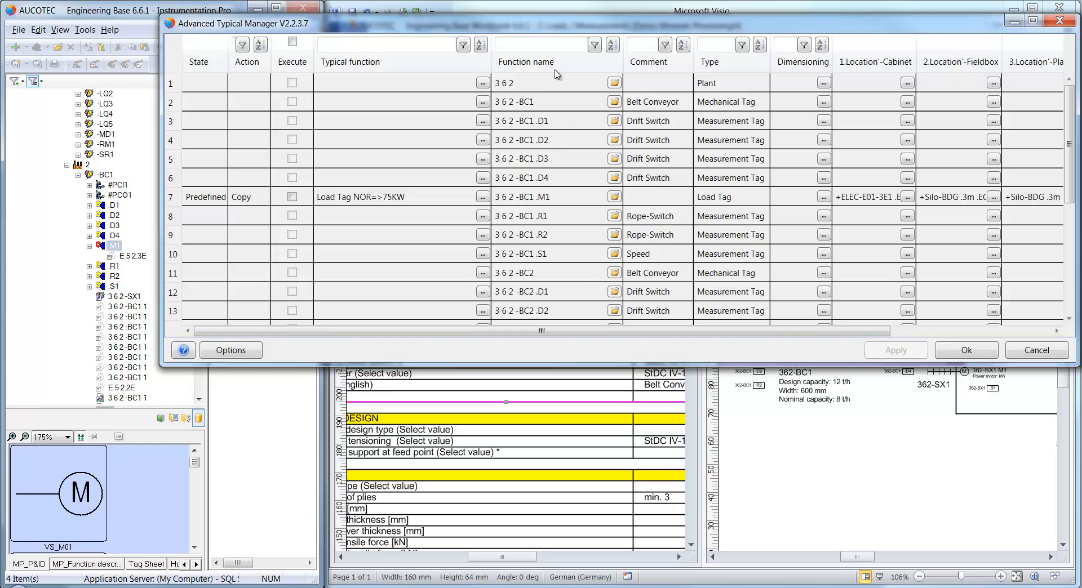
{"action": "left_click", "coordinate": [563, 47]}
{"action": "type", "text": "*.M1*"}
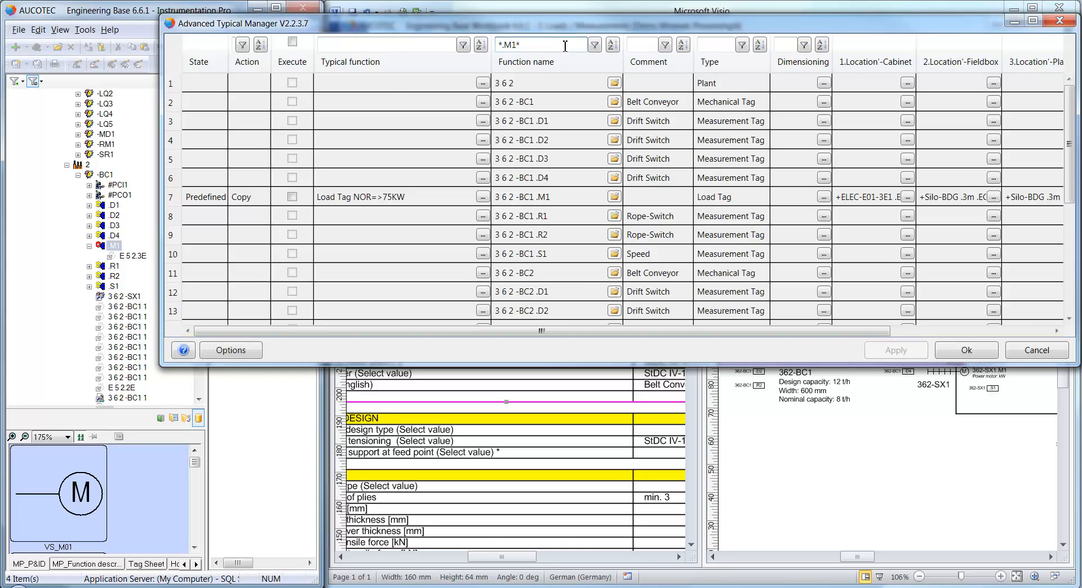
{"action": "key", "text": "Return"}
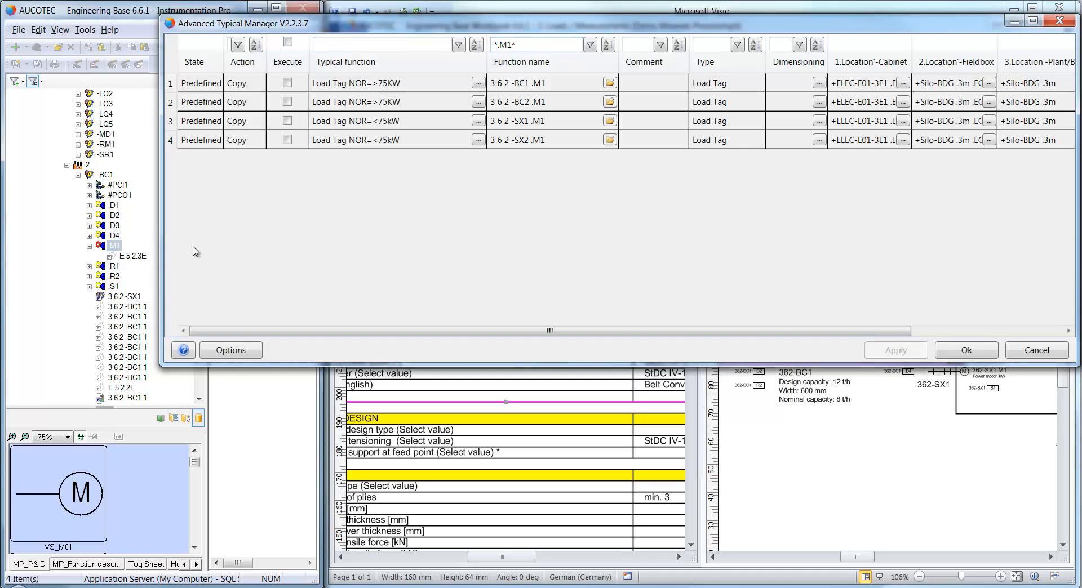
Execute the predefined typicals for all filtered .M1 load tags and display the related equipment of -BC1 .M1
{"action": "left_click", "coordinate": [288, 42]}
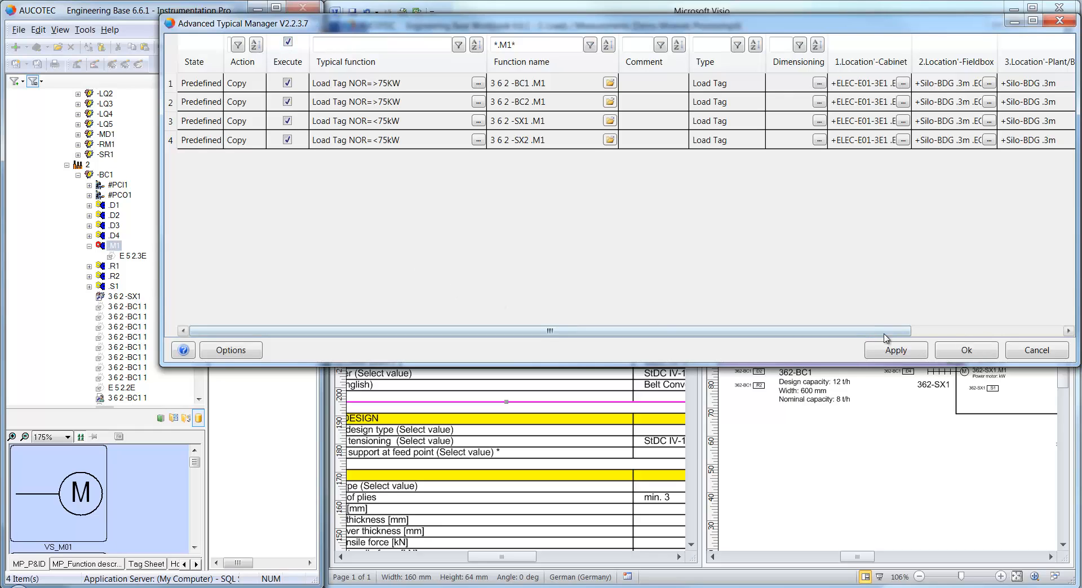
{"action": "left_click", "coordinate": [952, 351]}
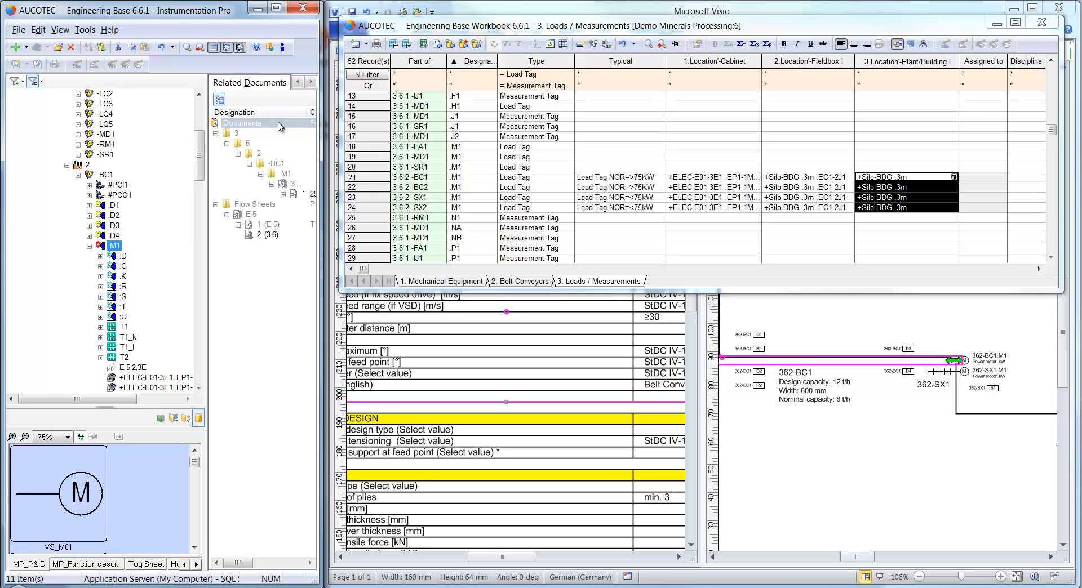
{"action": "left_click", "coordinate": [311, 83]}
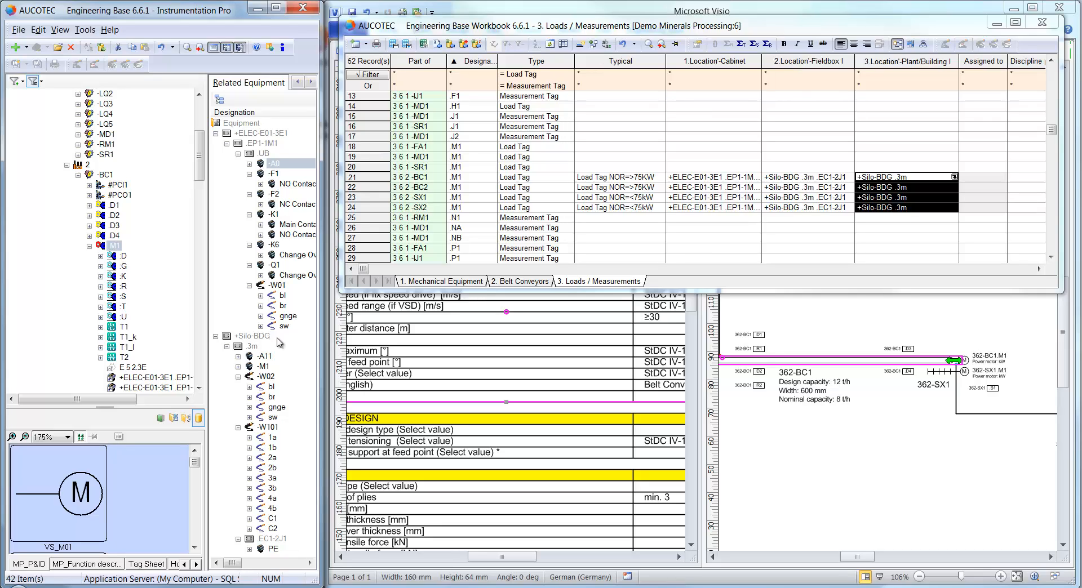
Open the 4. Instrumentation list worksheet for plant 3 6 2
{"action": "left_click", "coordinate": [87, 166]}
{"action": "right_click", "coordinate": [89, 166]}
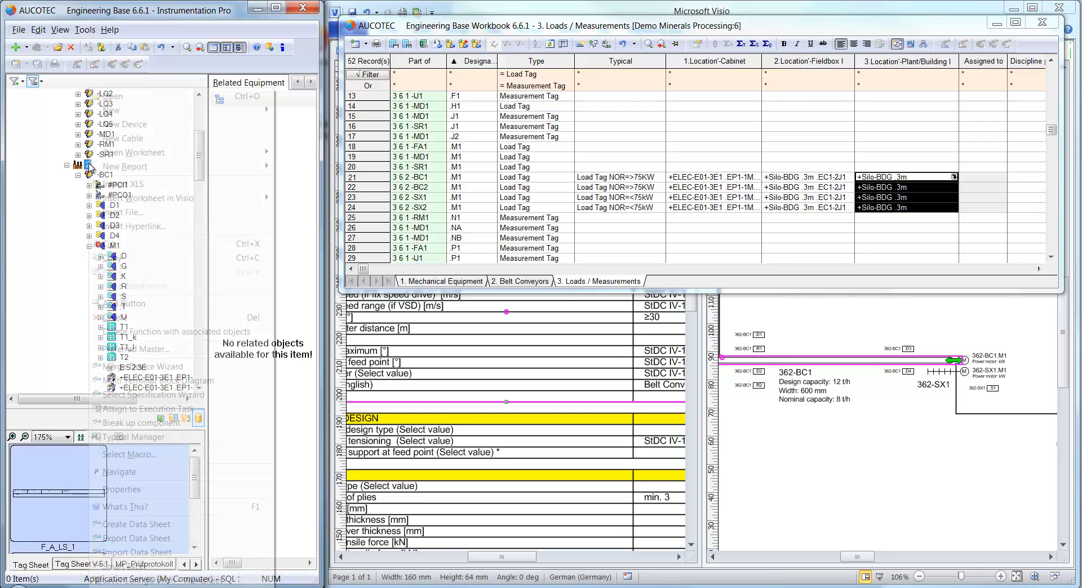
{"action": "mouse_move", "coordinate": [225, 152]}
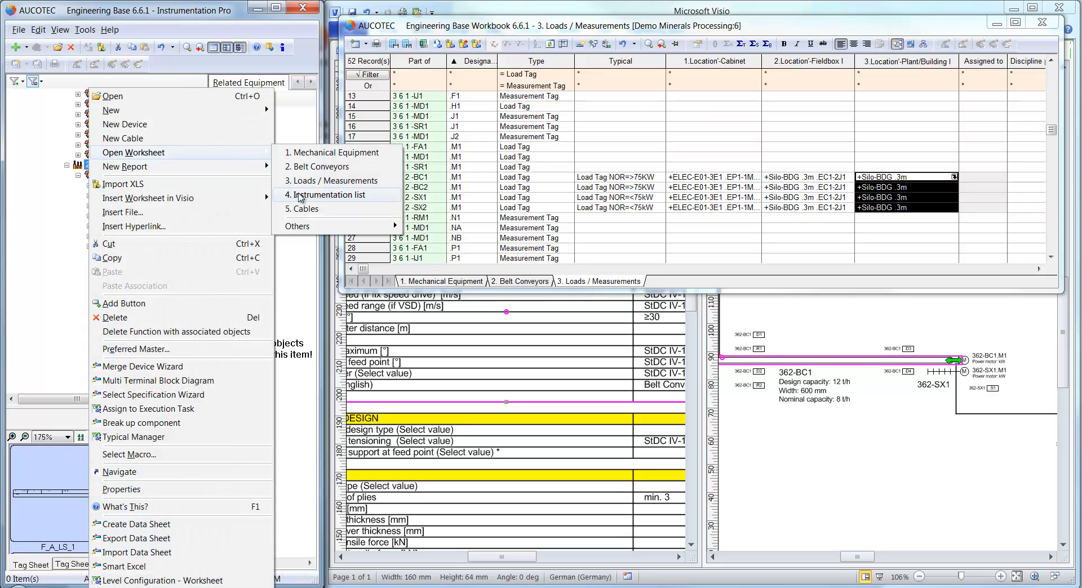
{"action": "left_click", "coordinate": [327, 195]}
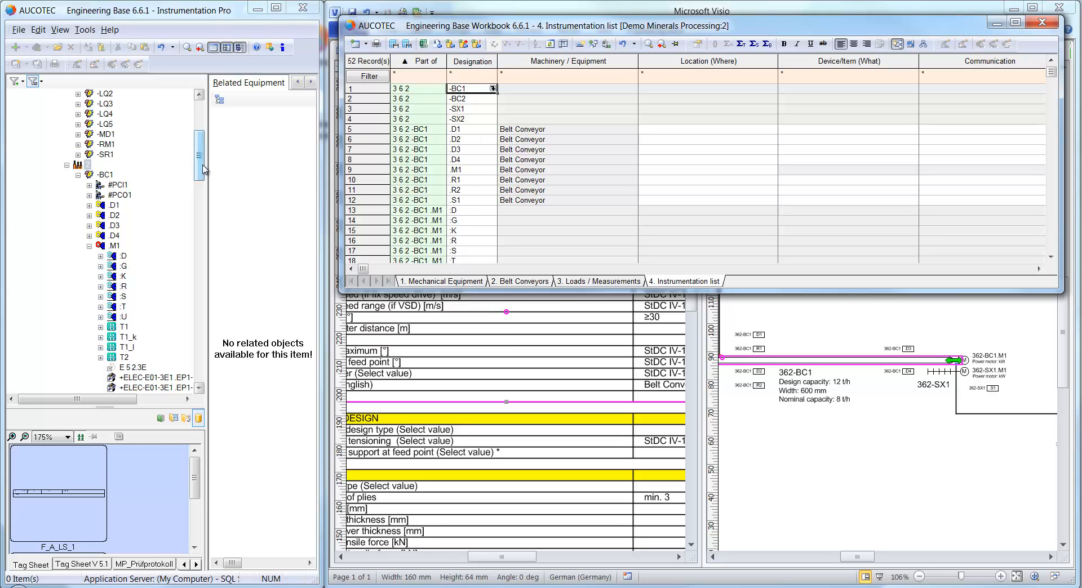
Expand document folders 3, 6, 2, -BC1 and .M1 and preview sheet 1 of 3 6 2 -BC1 .M1
{"action": "left_click_drag", "start_coordinate": [200, 166], "coordinate": [207, 355]}
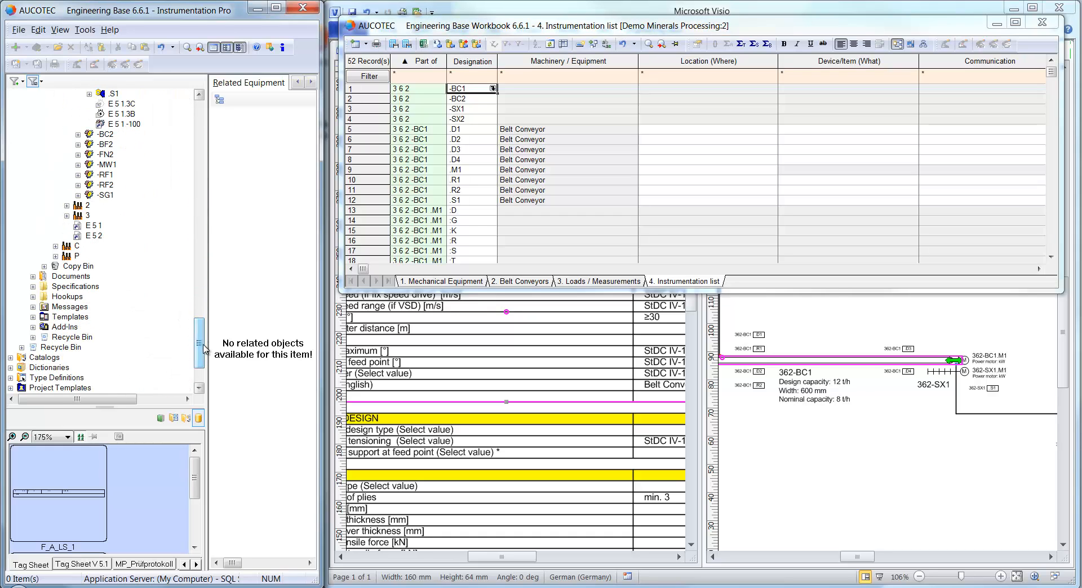
{"action": "left_click", "coordinate": [33, 276]}
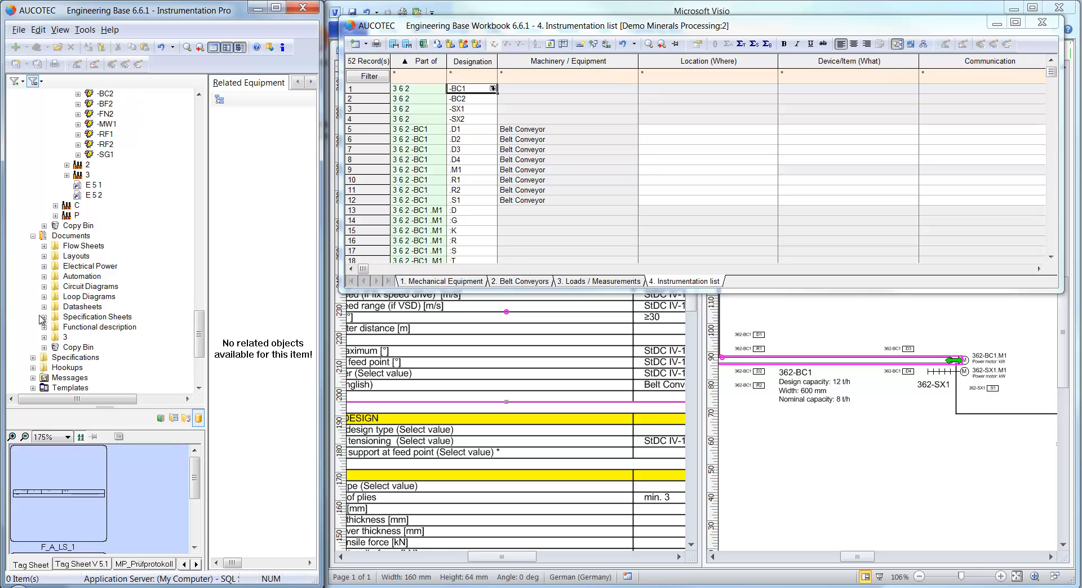
{"action": "left_click", "coordinate": [44, 338]}
{"action": "left_click", "coordinate": [55, 347]}
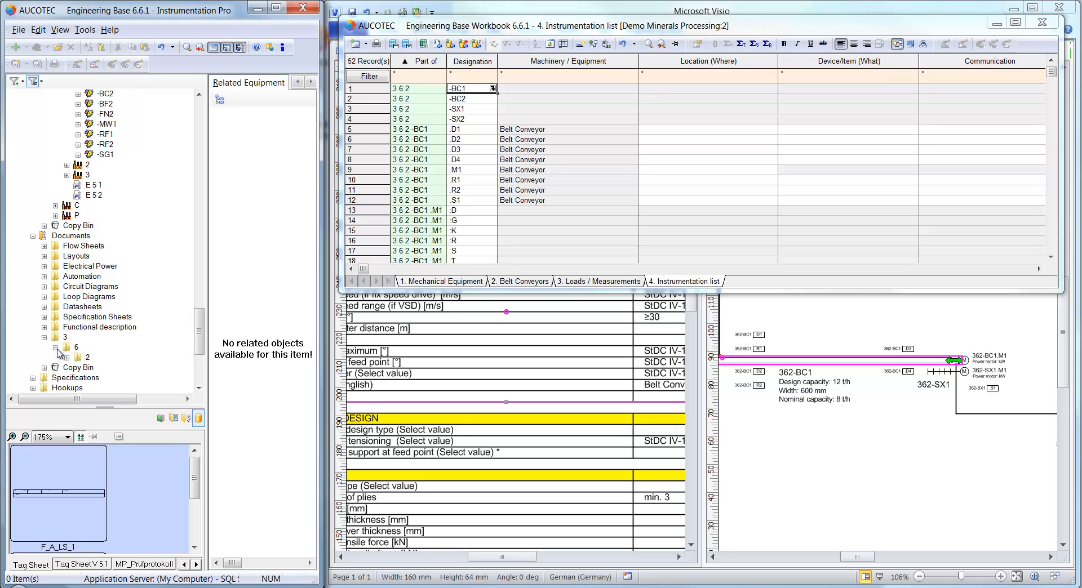
{"action": "left_click", "coordinate": [67, 357]}
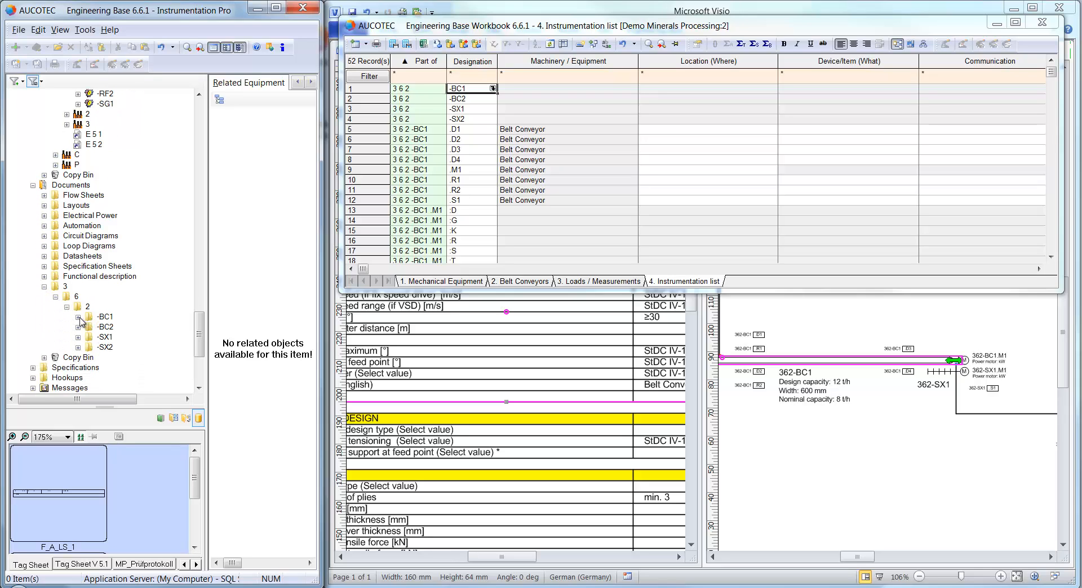
{"action": "left_click", "coordinate": [78, 317]}
{"action": "left_click", "coordinate": [89, 327]}
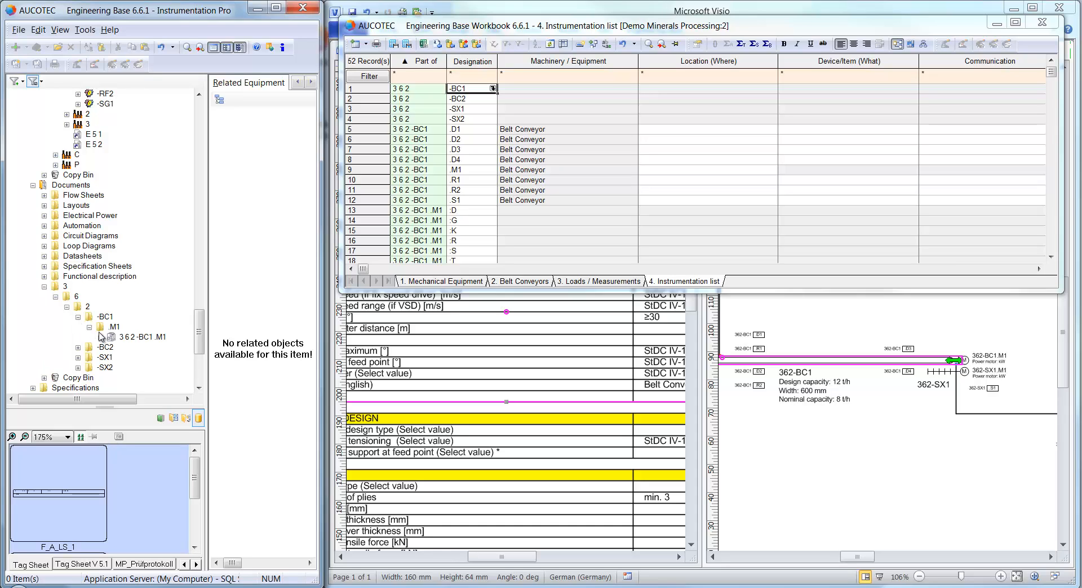
{"action": "left_click", "coordinate": [100, 338]}
{"action": "left_click", "coordinate": [124, 348]}
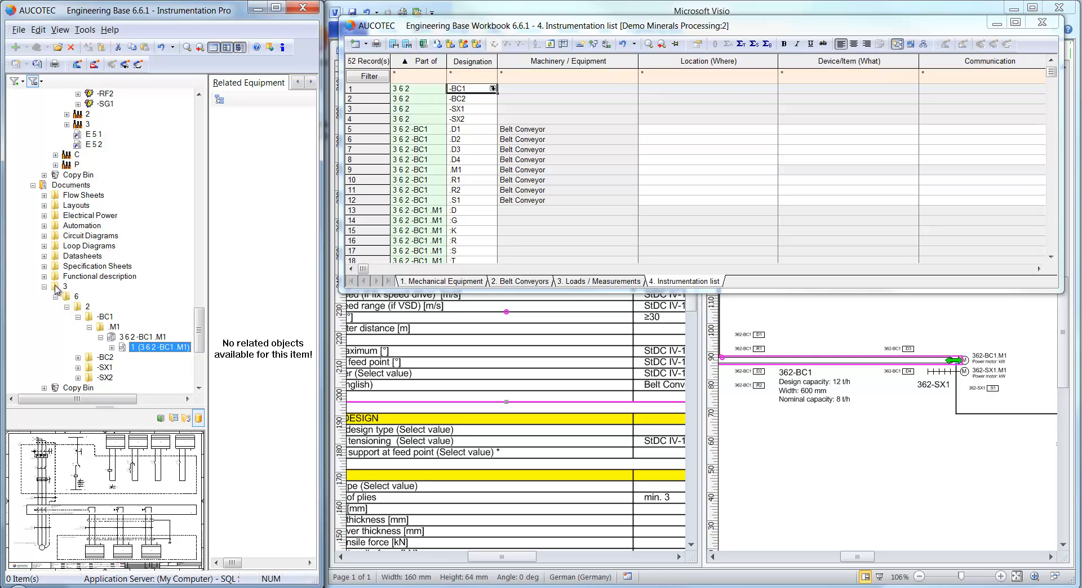
Move document folder 3 into Circuit Diagrams and expand it down to the conveyor folders of unit 2
{"action": "left_click_drag", "start_coordinate": [57, 289], "coordinate": [88, 239]}
{"action": "left_click", "coordinate": [44, 236]}
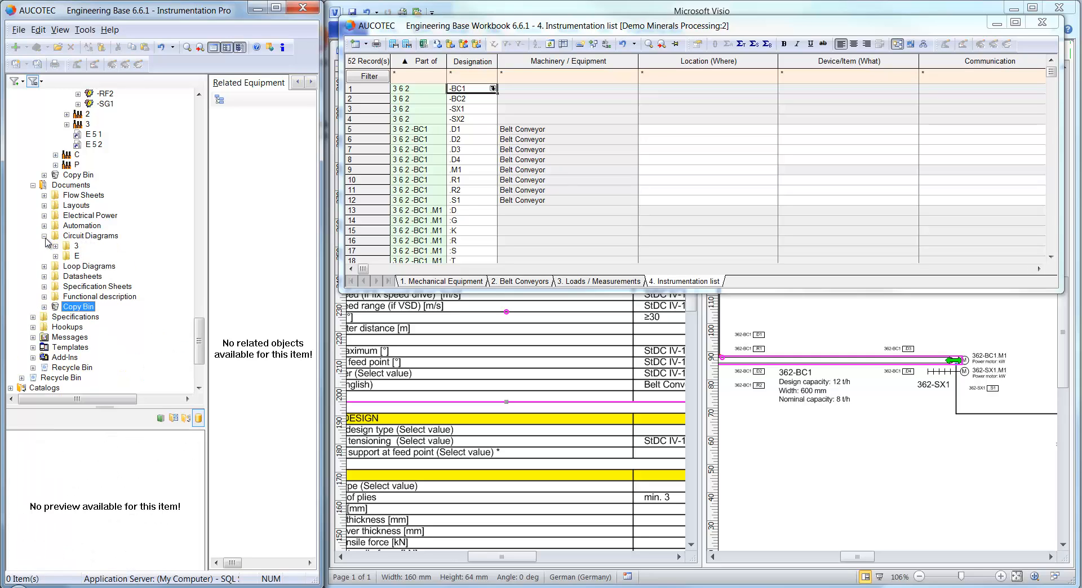
{"action": "left_click", "coordinate": [55, 246]}
{"action": "left_click", "coordinate": [67, 256]}
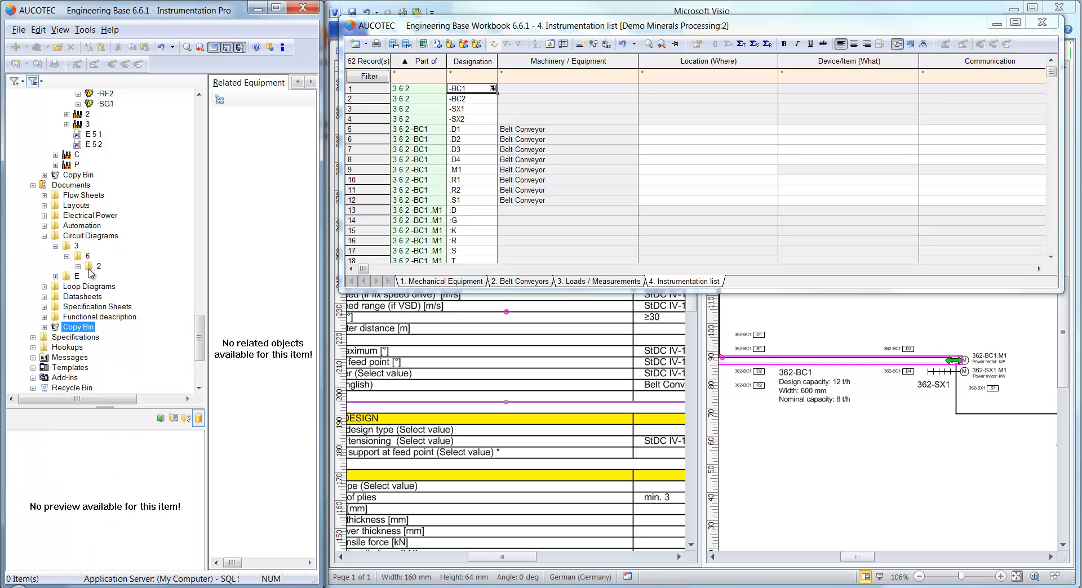
{"action": "left_click", "coordinate": [78, 267]}
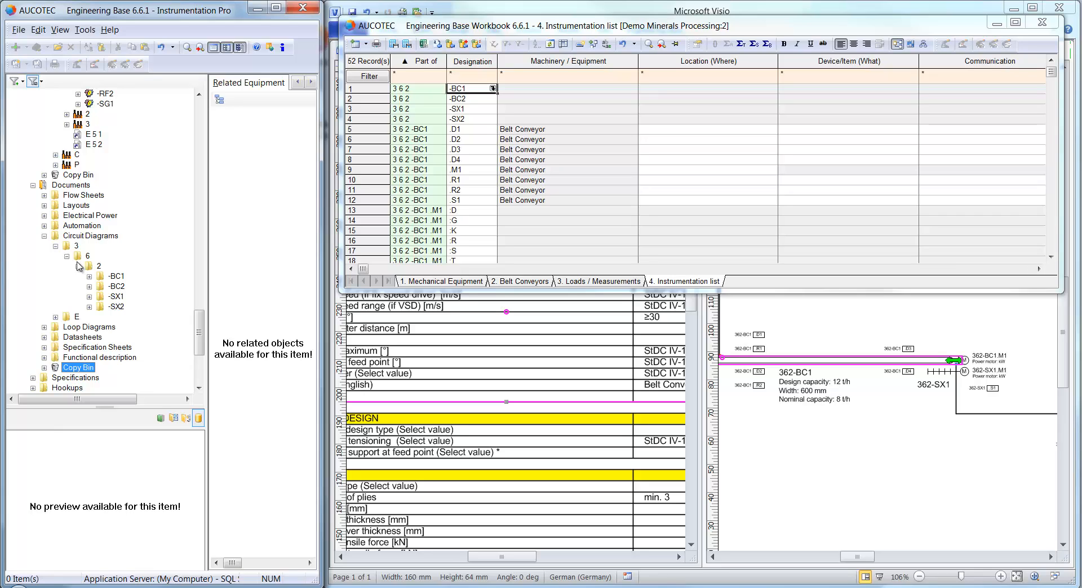
Open sheet 1 of E P 1 from the SLD folder of the Electrical Power documents
{"action": "left_click", "coordinate": [44, 216]}
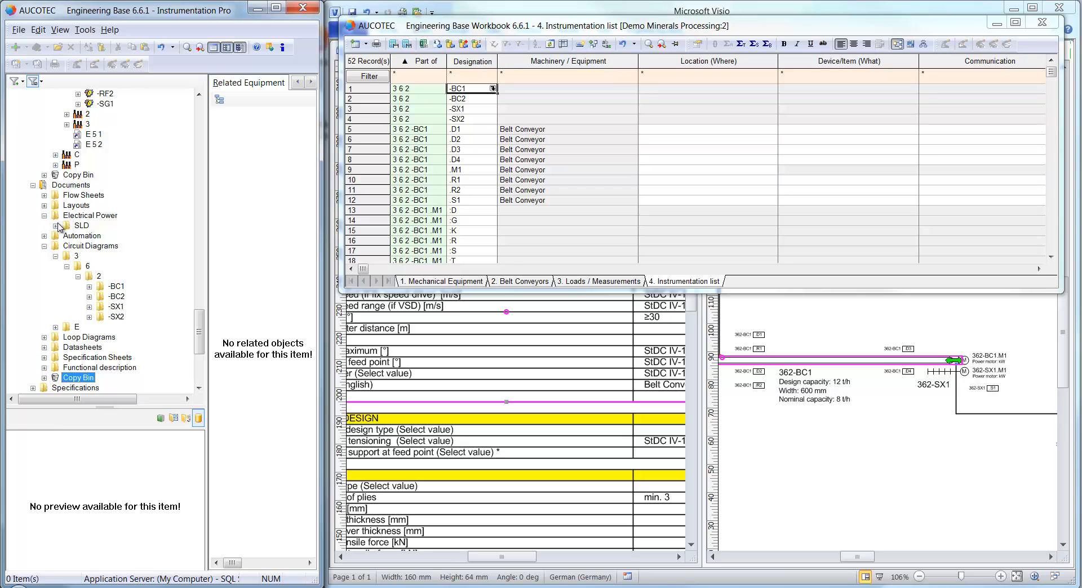
{"action": "left_click", "coordinate": [55, 226]}
{"action": "left_click", "coordinate": [66, 236]}
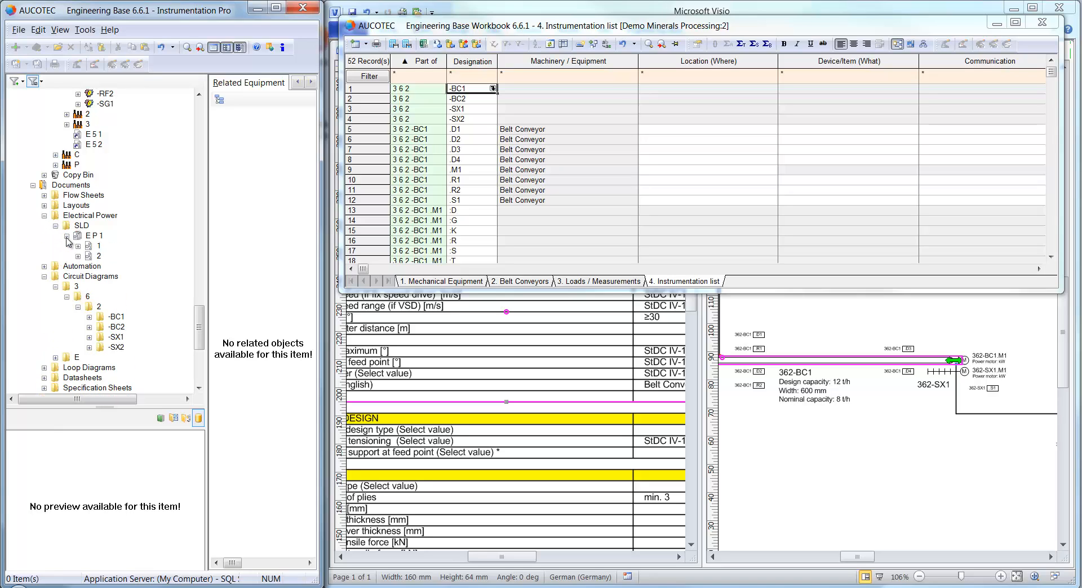
{"action": "left_click", "coordinate": [89, 248]}
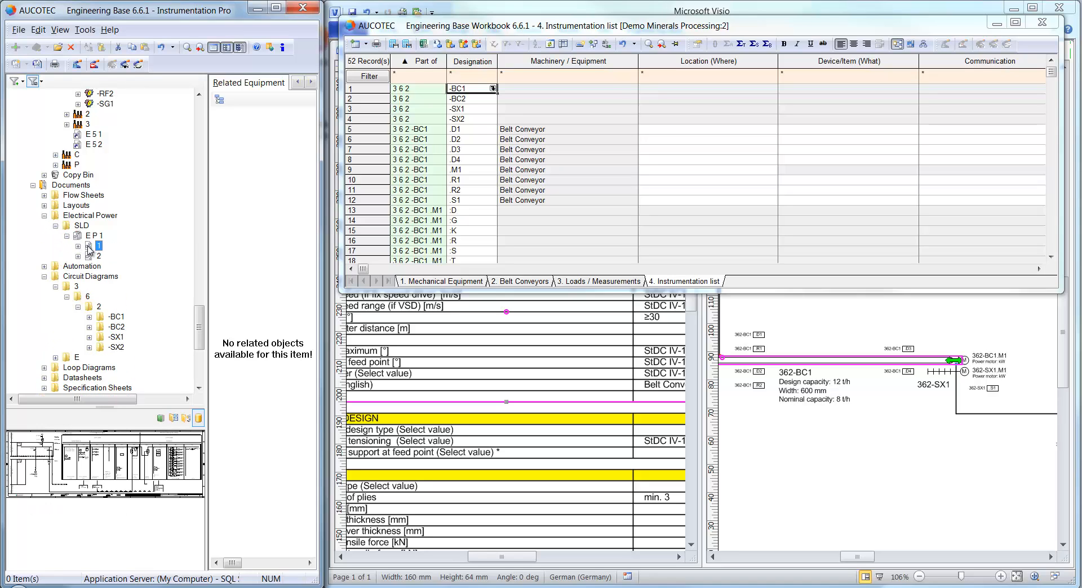
{"action": "double_click", "coordinate": [88, 246]}
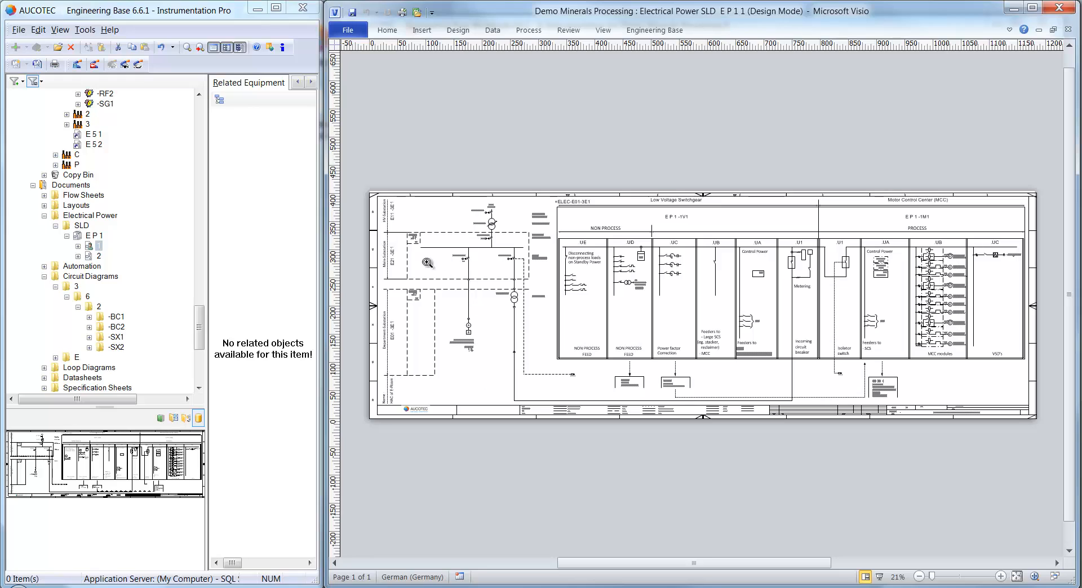
Examine the substation, Low Voltage Switchgear and Motor Control Center sections of the single line diagram
{"action": "left_click_drag", "start_coordinate": [371, 188], "coordinate": [566, 423], "text": "ctrl+shift"}
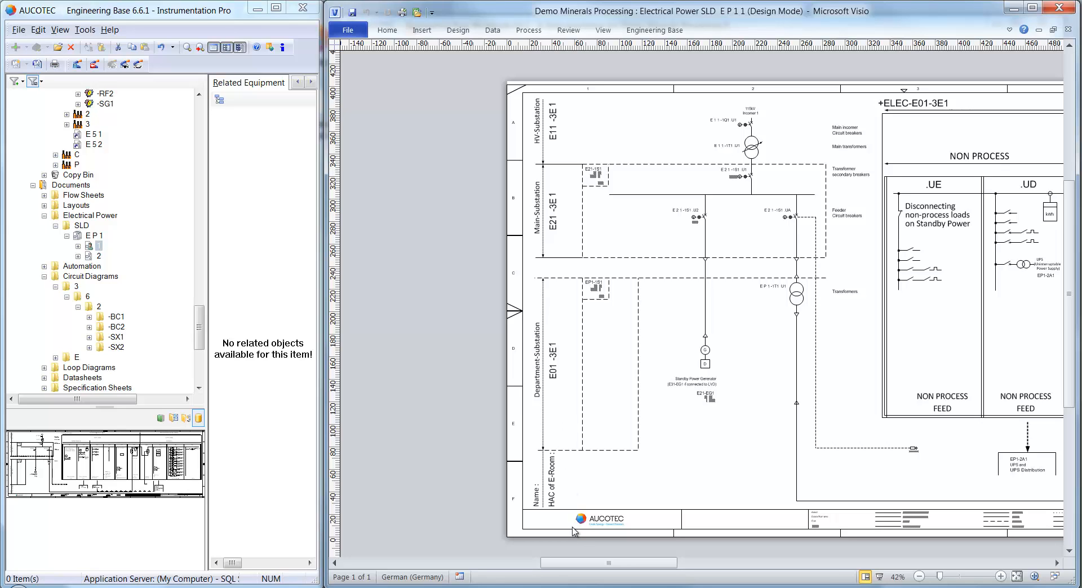
{"action": "left_click_drag", "start_coordinate": [566, 566], "coordinate": [633, 565]}
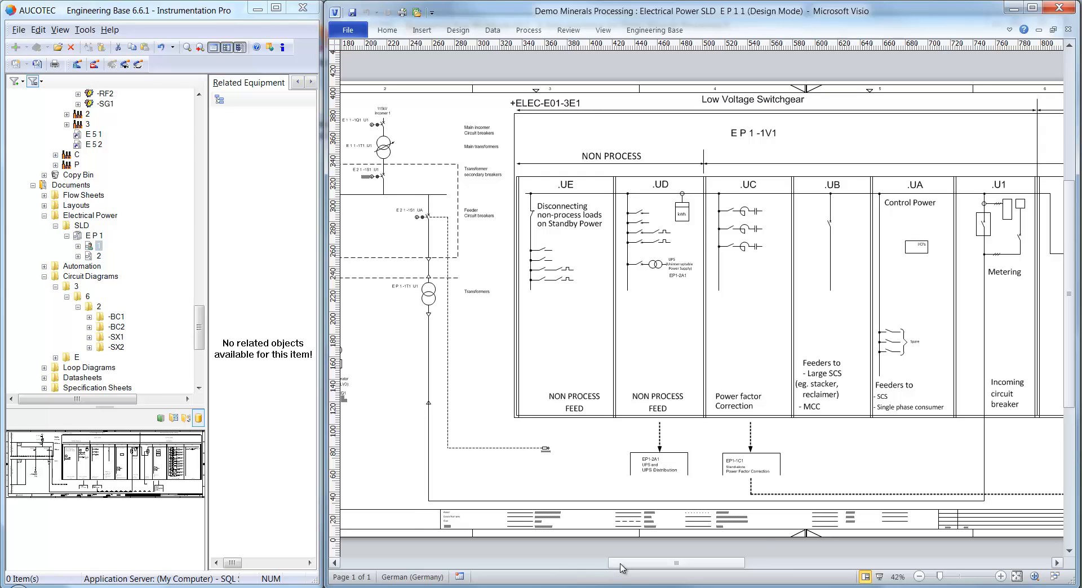
{"action": "left_click_drag", "start_coordinate": [621, 567], "coordinate": [702, 568]}
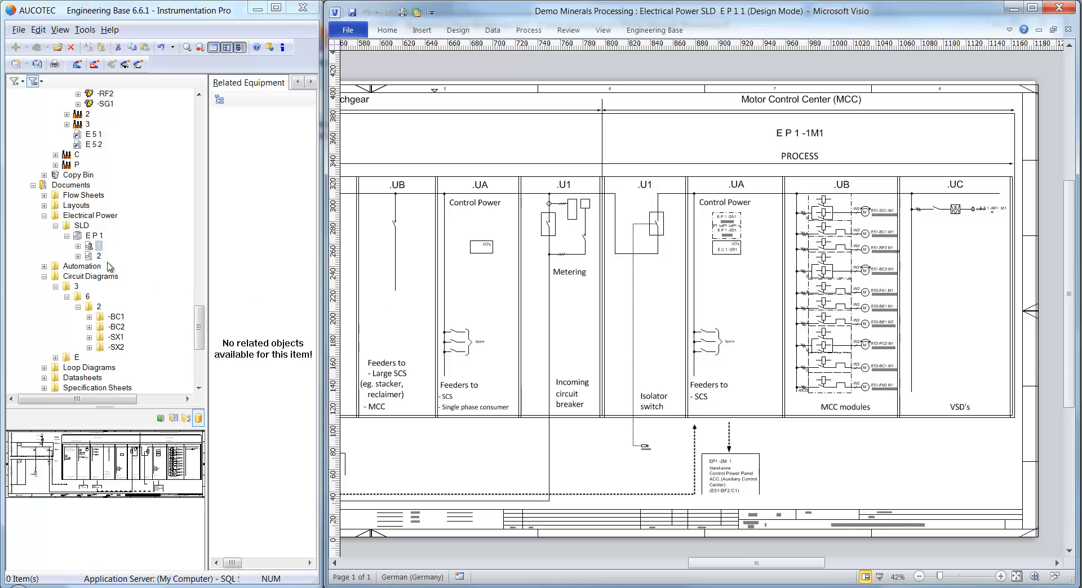
Open sheet 2 of E P 1 with the .UB MCC cabinet layout
{"action": "left_click", "coordinate": [86, 256]}
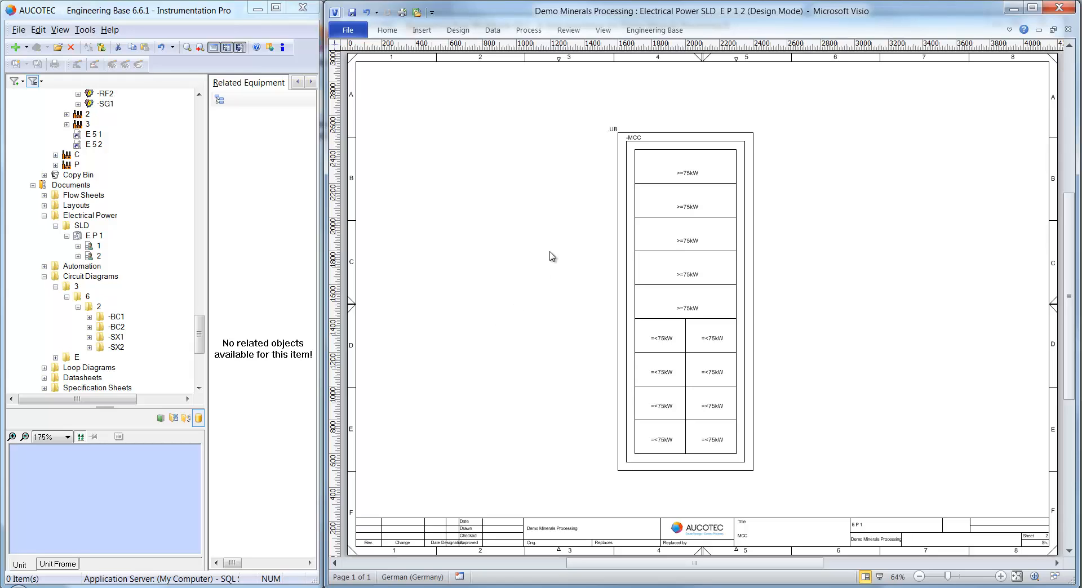
Navigate from the .UB cabinet shape on the MCC sheet to its unit under +ELEC-E01-3E1 .EP1-1M1 in the equipment tree
{"action": "right_click", "coordinate": [618, 134]}
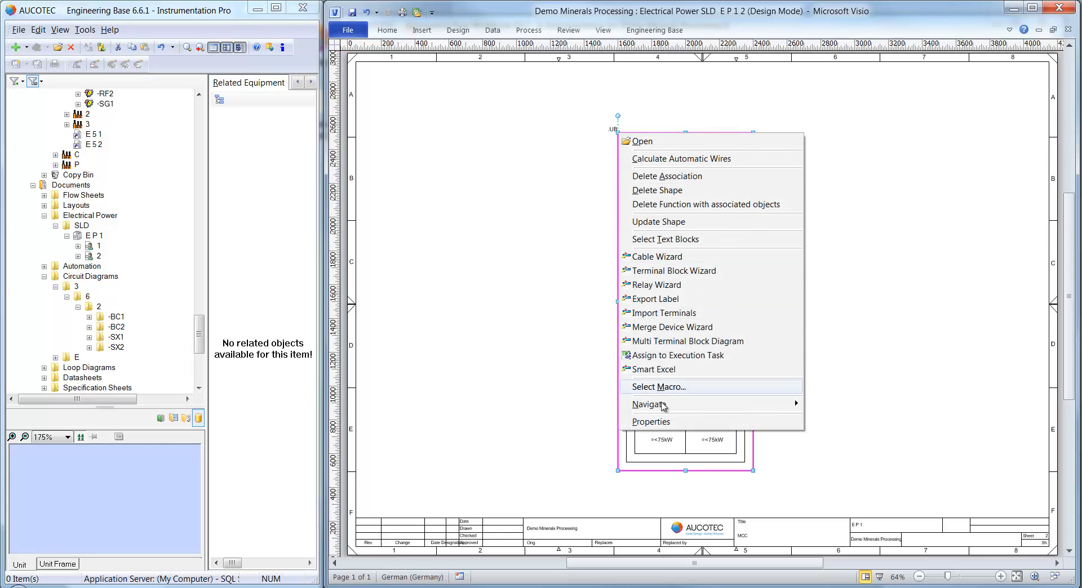
{"action": "mouse_move", "coordinate": [648, 404]}
{"action": "left_click", "coordinate": [843, 404]}
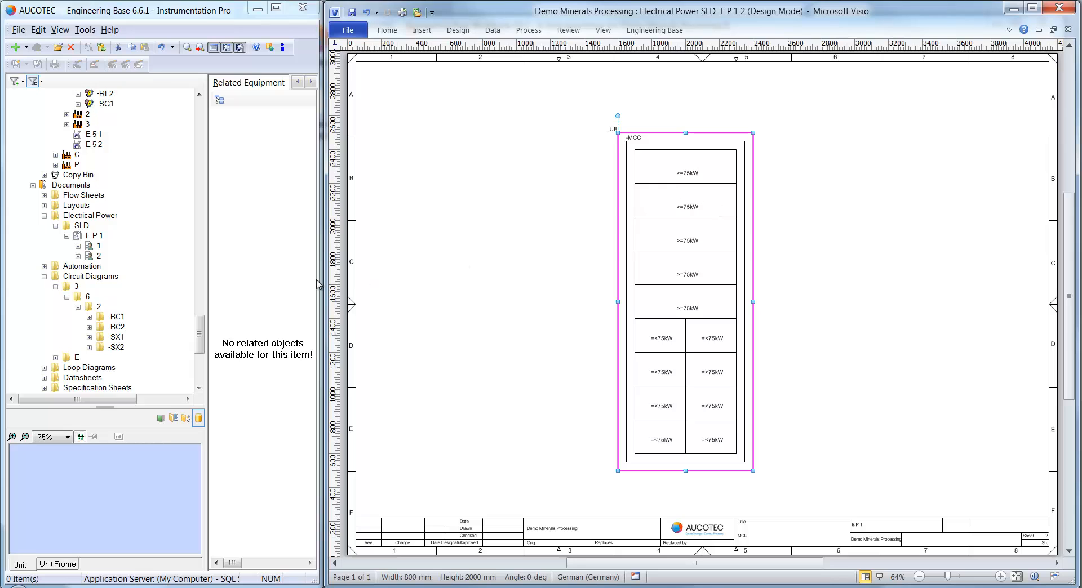
{"action": "left_click_drag", "start_coordinate": [199, 340], "coordinate": [199, 145]}
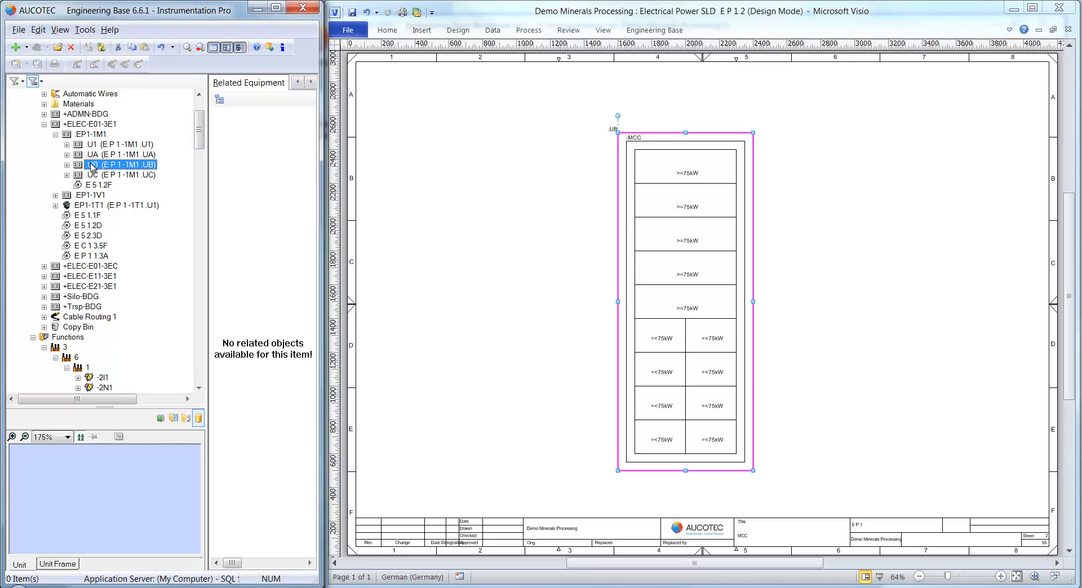
Start the Merge Device Wizard on unit .UB and load the devices of type Disconnect Switch
{"action": "left_click", "coordinate": [678, 563]}
{"action": "left_click_drag", "start_coordinate": [622, 564], "coordinate": [549, 563]}
{"action": "right_click", "coordinate": [112, 165]}
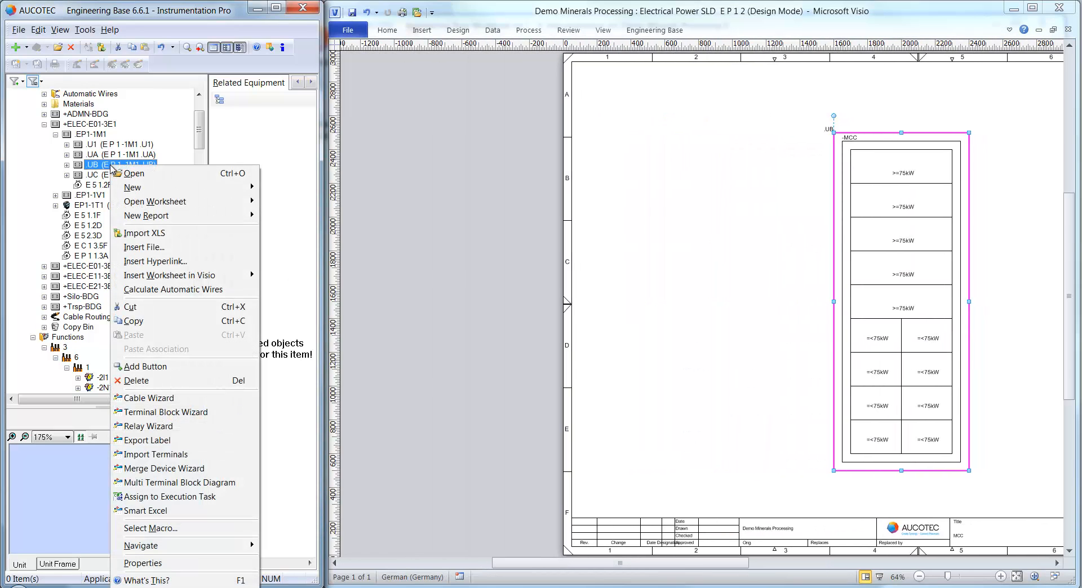
{"action": "left_click", "coordinate": [144, 469]}
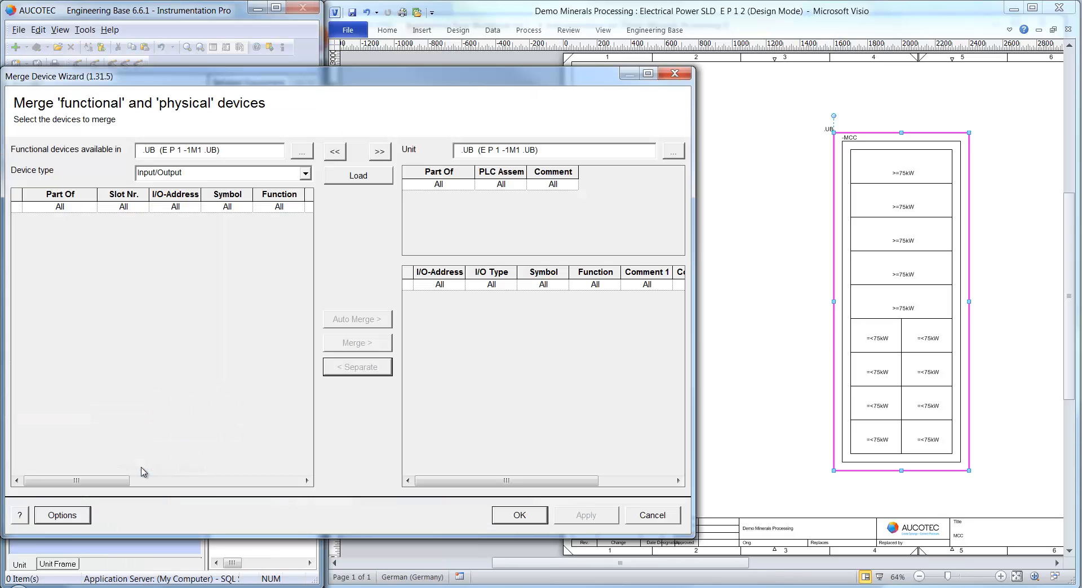
{"action": "left_click", "coordinate": [305, 174]}
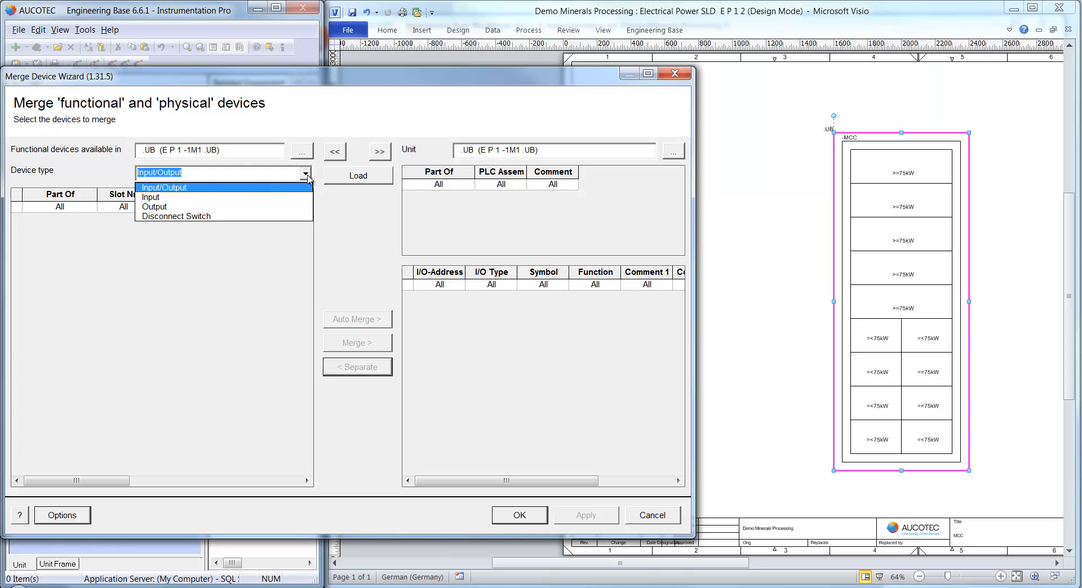
{"action": "left_click", "coordinate": [251, 218]}
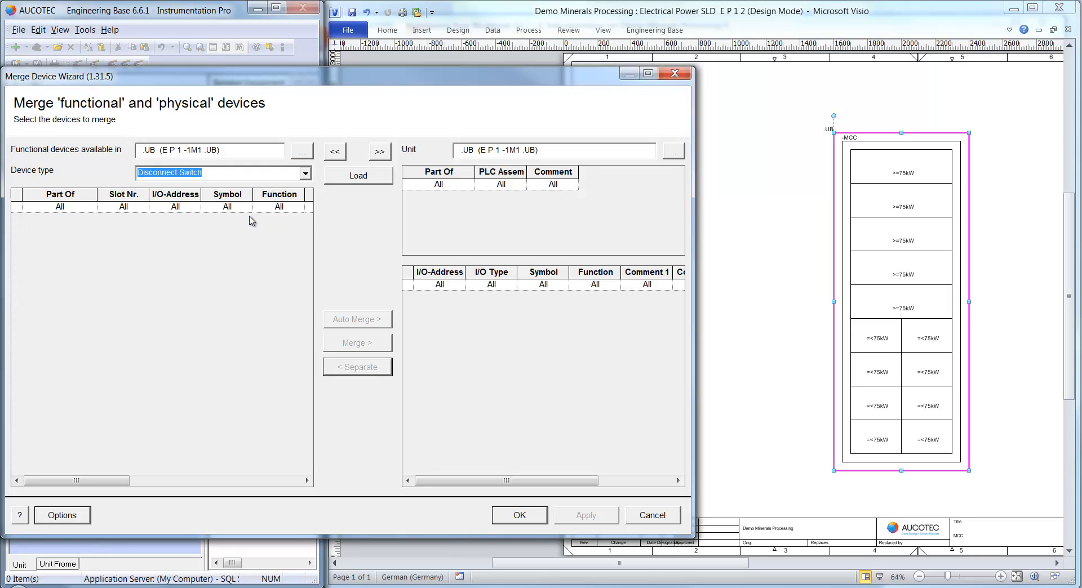
{"action": "left_click", "coordinate": [331, 180]}
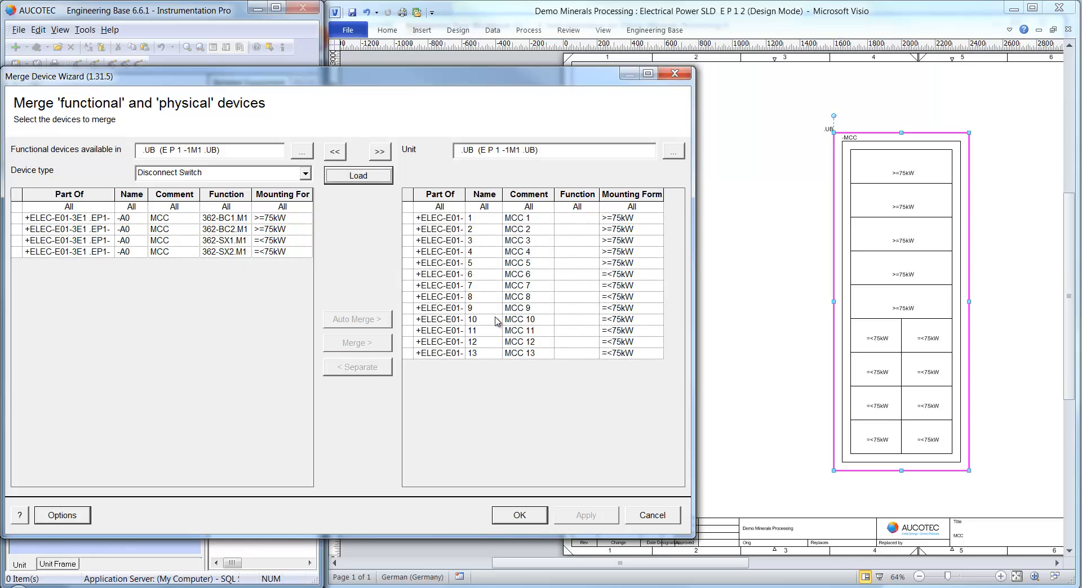
Merge functional device 362-BC1.M1 with MCC 1 and 362-BC2.M1 with MCC 4
{"action": "left_click", "coordinate": [169, 220]}
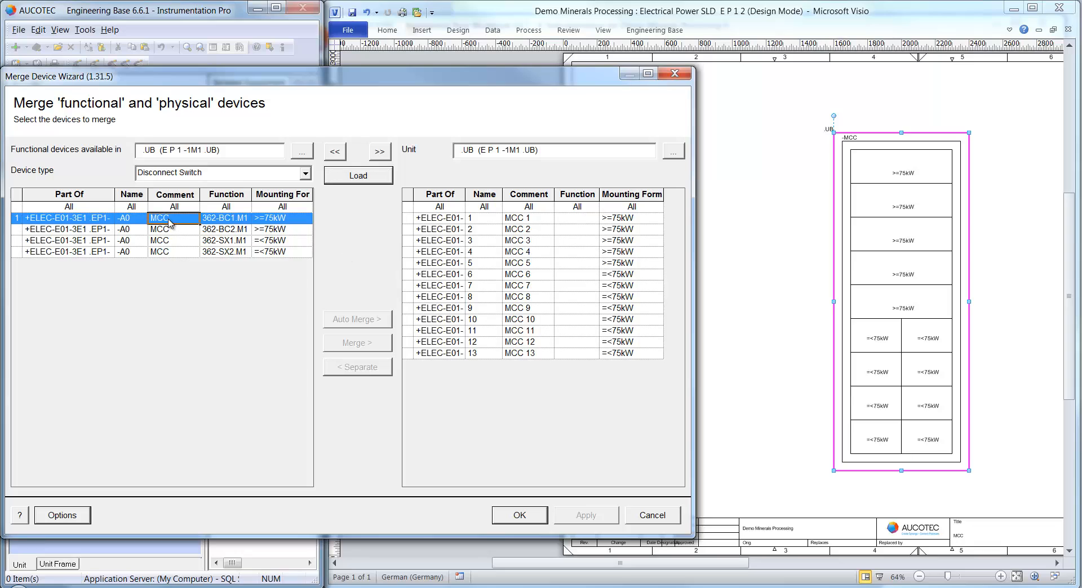
{"action": "left_click", "coordinate": [444, 219]}
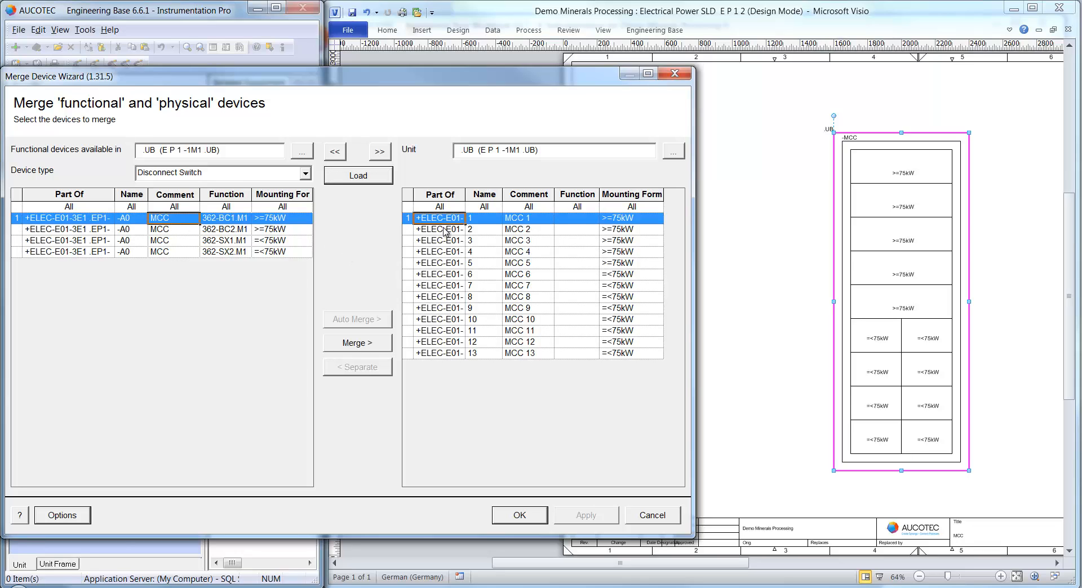
{"action": "left_click", "coordinate": [354, 344]}
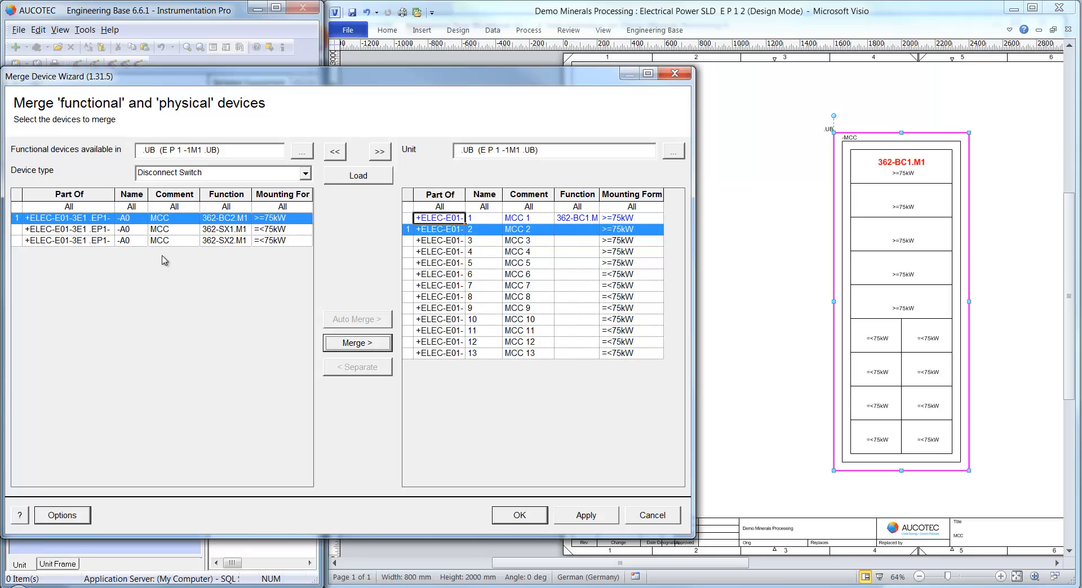
{"action": "left_click", "coordinate": [450, 252]}
{"action": "left_click", "coordinate": [363, 345]}
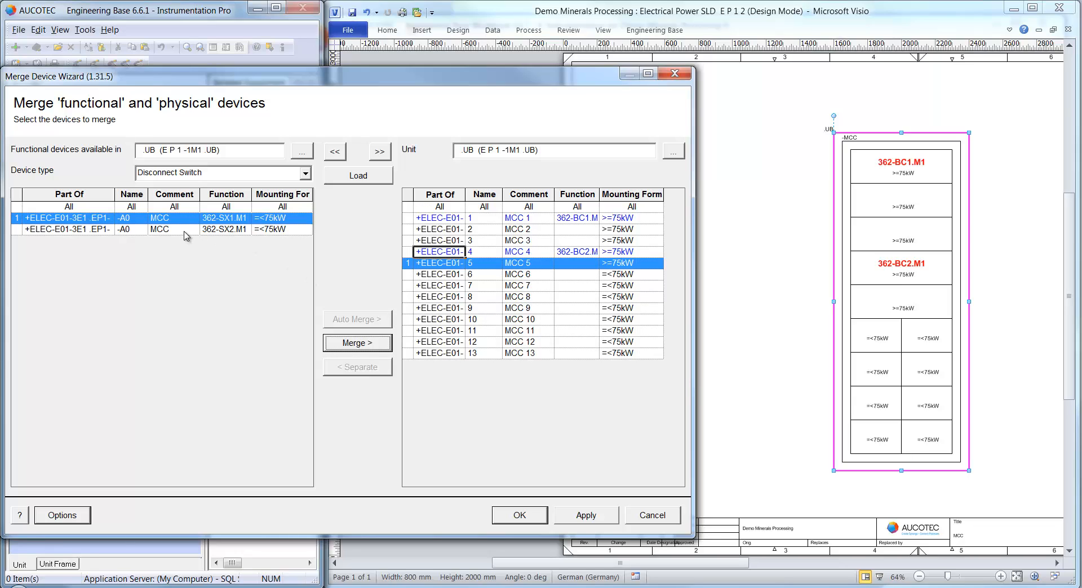
Merge 362-SX1.M1 and 362-SX2.M1 together with MCC 9 and MCC 11, and finish the wizard
{"action": "left_click", "coordinate": [187, 230], "text": "ctrl"}
{"action": "left_click", "coordinate": [453, 308]}
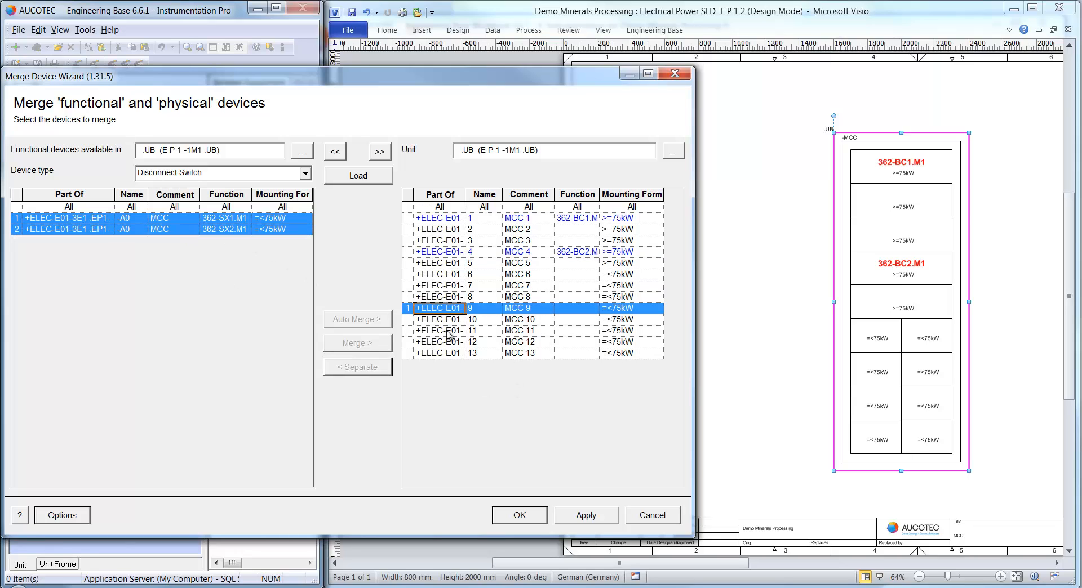
{"action": "left_click", "coordinate": [449, 333], "text": "ctrl"}
{"action": "left_click", "coordinate": [383, 346]}
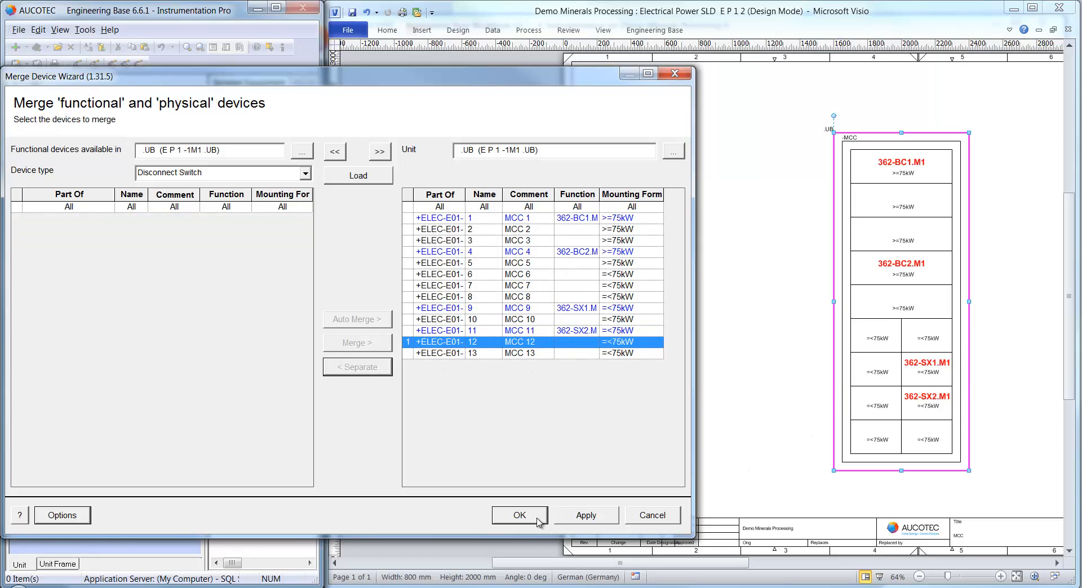
{"action": "left_click", "coordinate": [519, 515]}
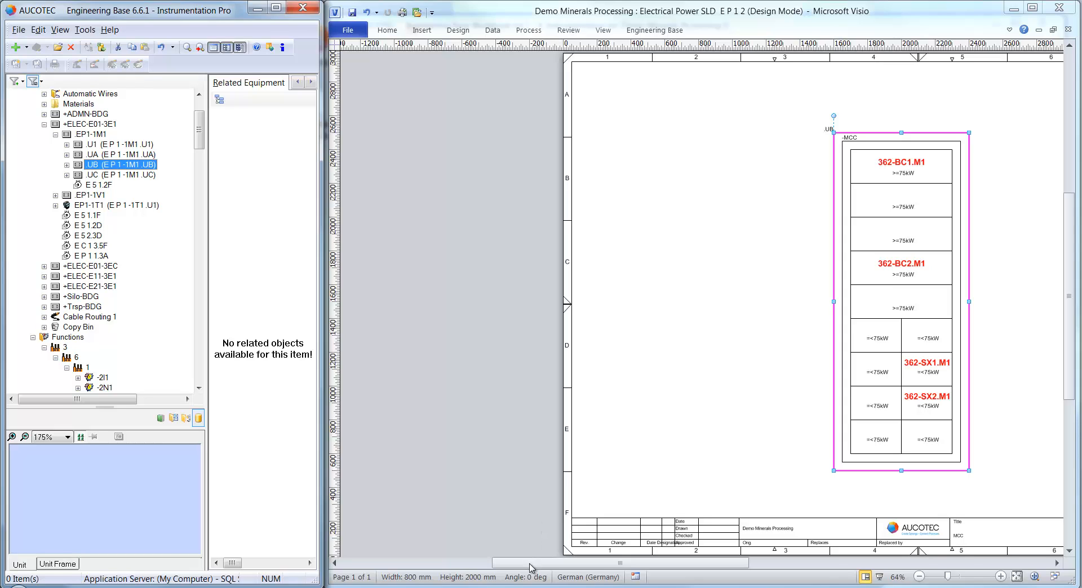
{"action": "left_click_drag", "start_coordinate": [538, 565], "coordinate": [579, 564]}
{"action": "left_click", "coordinate": [584, 509]}
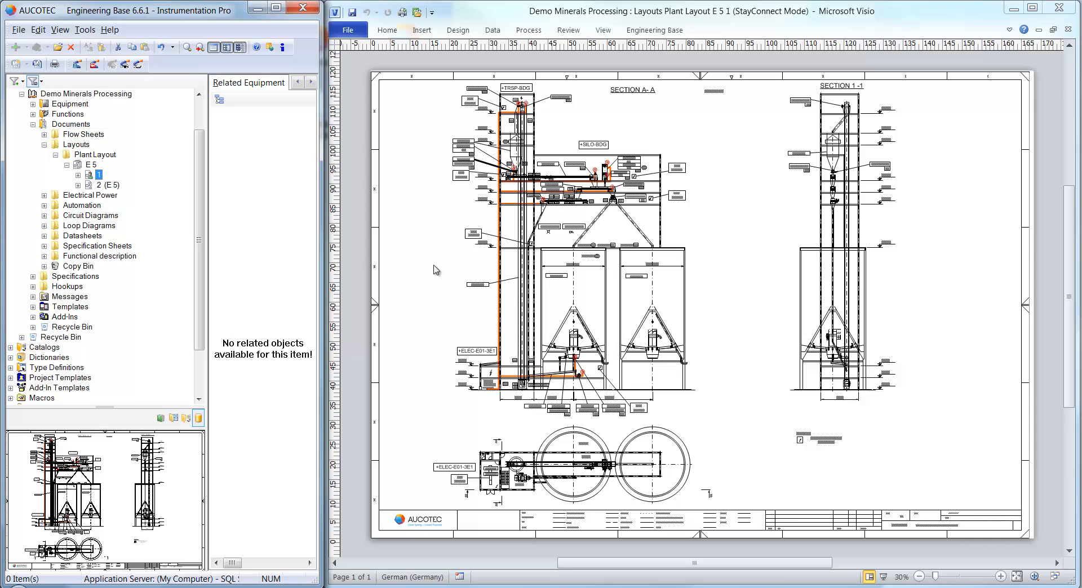
Navigate from the orange vertical cable route in Section A-A of plant layout E 5 1 to its segment in the equipment tree
{"action": "left_click", "coordinate": [404, 247]}
{"action": "left_click_drag", "start_coordinate": [431, 71], "coordinate": [694, 240], "text": "ctrl+shift"}
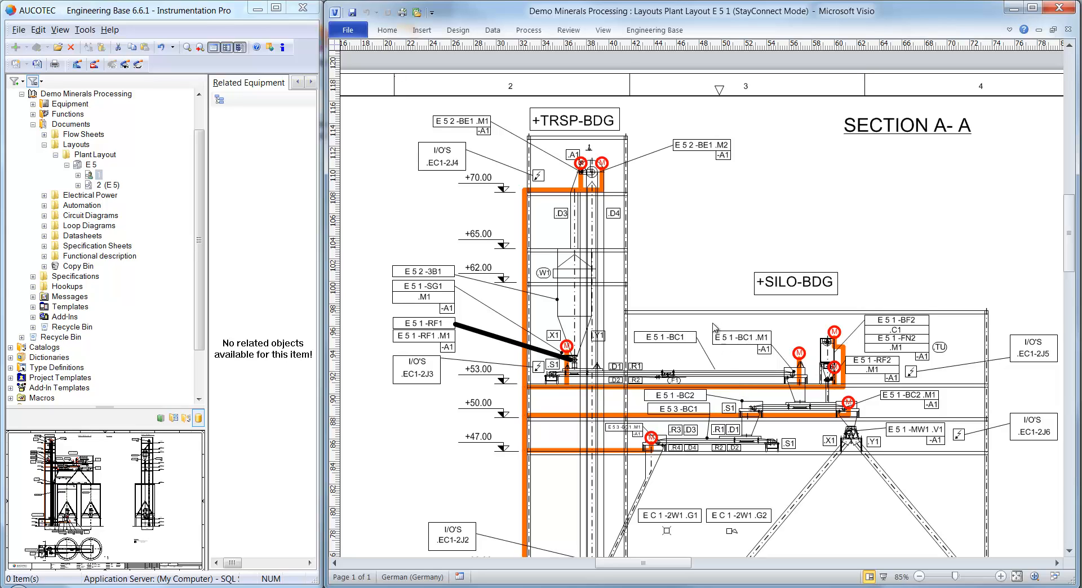
{"action": "right_click", "coordinate": [524, 262]}
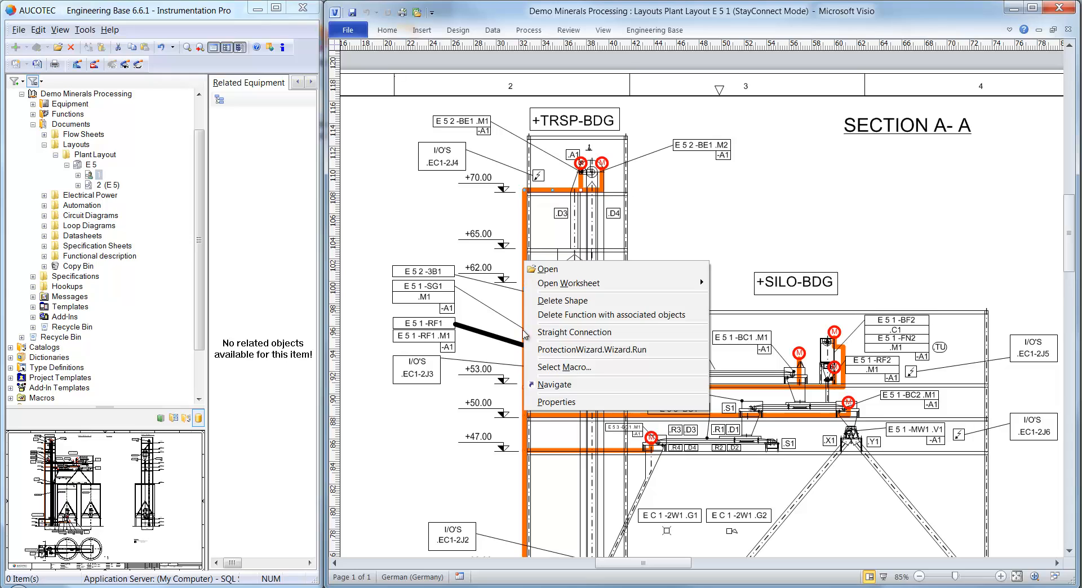
{"action": "left_click", "coordinate": [555, 385]}
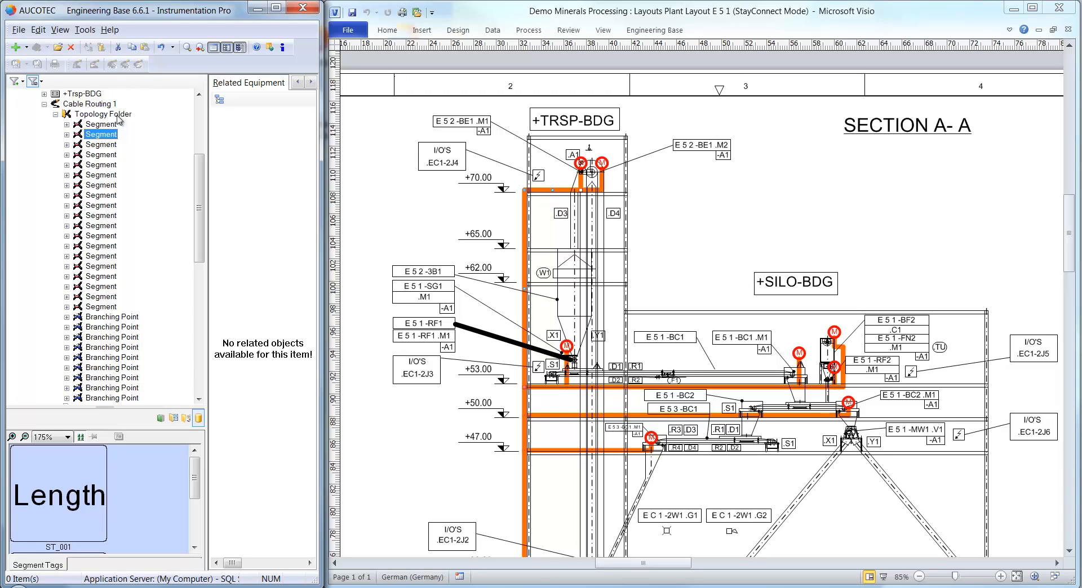
Open the Cables worksheet for Cable Routing 1
{"action": "left_click", "coordinate": [83, 105]}
{"action": "right_click", "coordinate": [83, 105]}
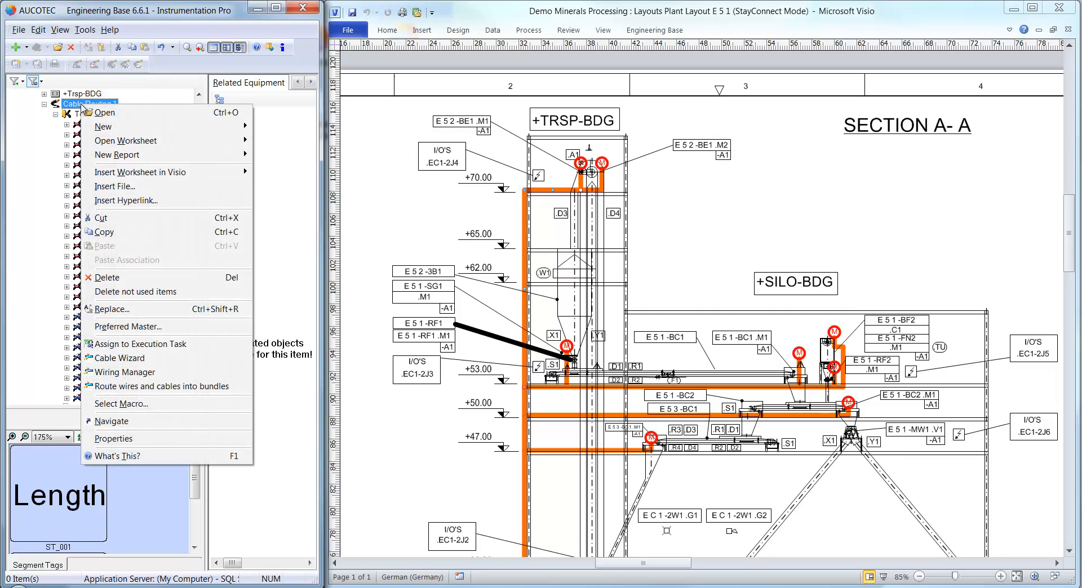
{"action": "mouse_move", "coordinate": [251, 142]}
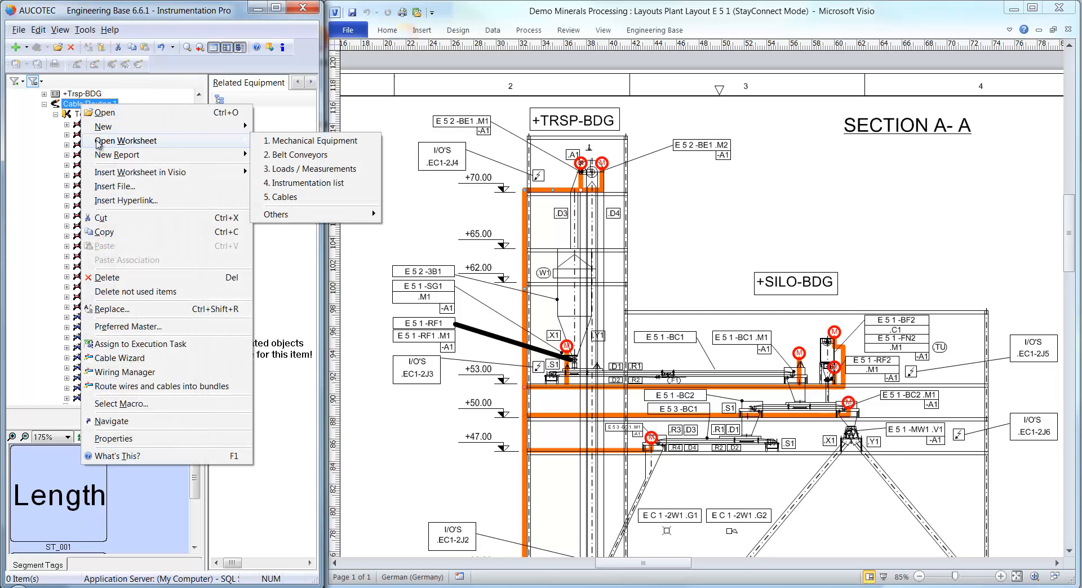
{"action": "left_click", "coordinate": [279, 197]}
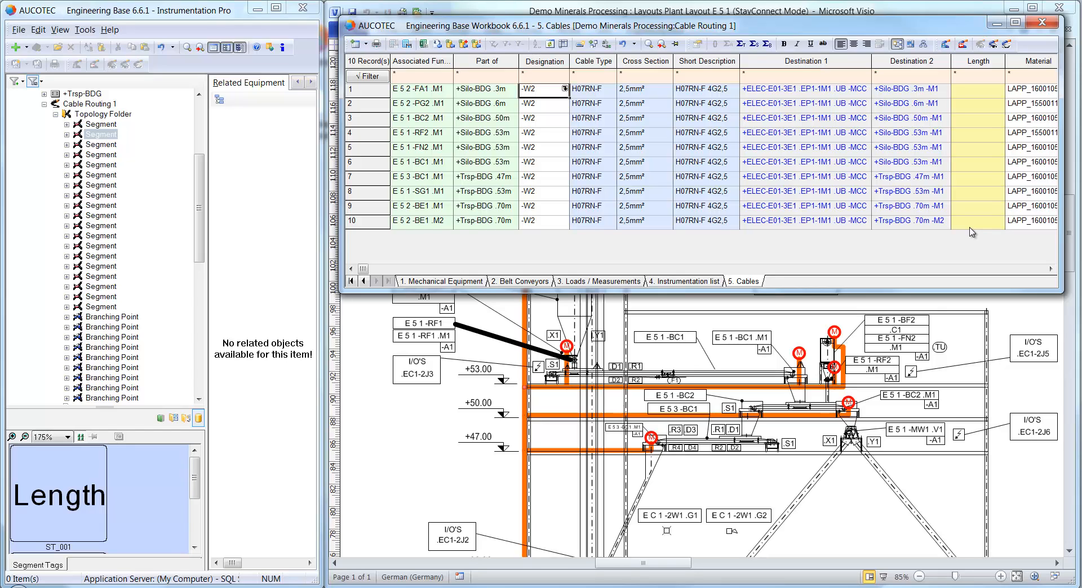
Route the wires and cables of Cable Routing 1 into bundles to fill in the cable lengths, and discard the routing report
{"action": "left_click", "coordinate": [86, 105]}
{"action": "right_click", "coordinate": [85, 105]}
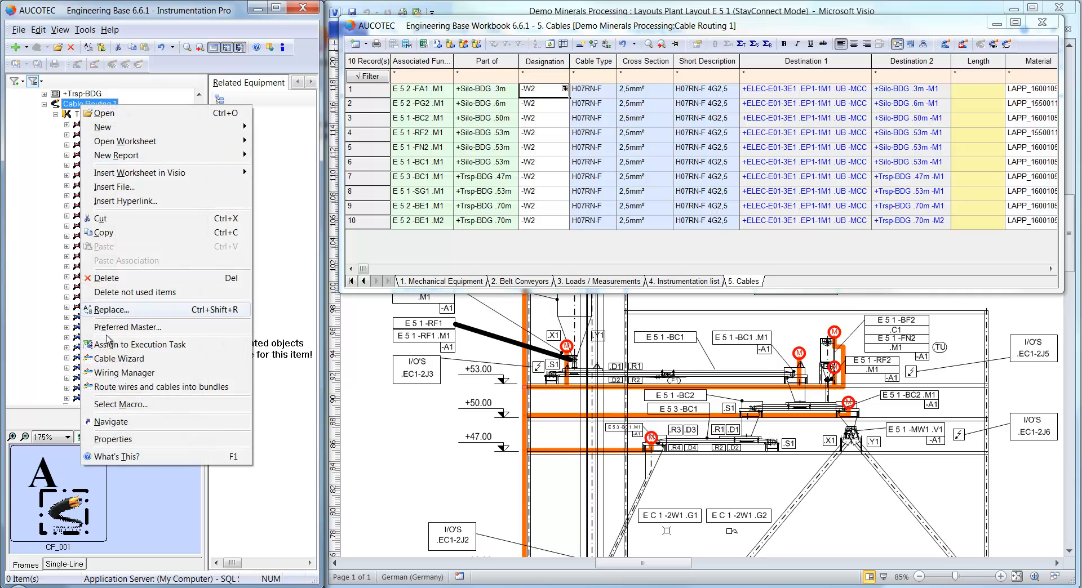
{"action": "left_click", "coordinate": [103, 389]}
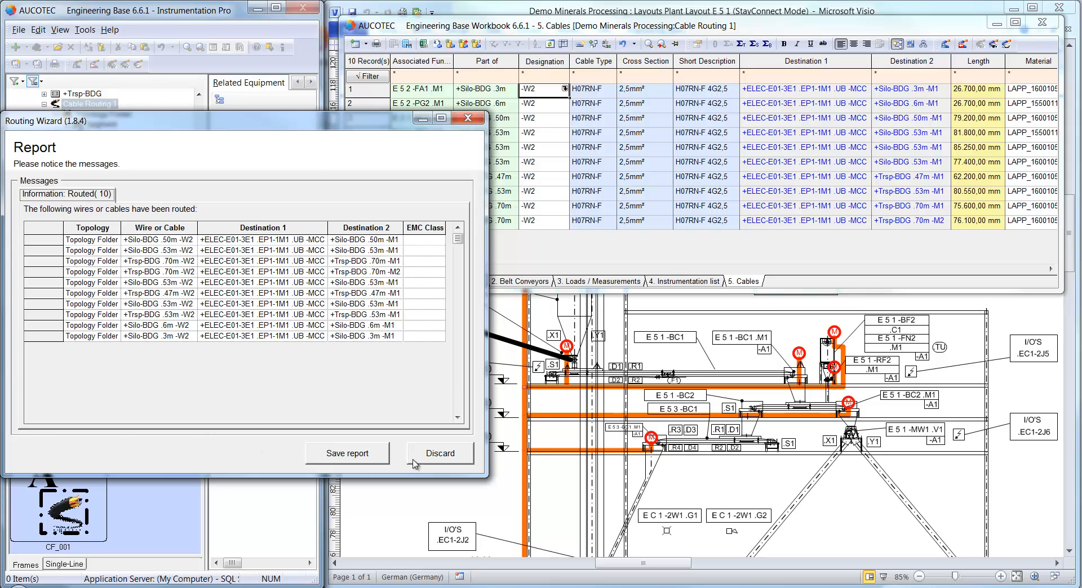
{"action": "left_click", "coordinate": [440, 453]}
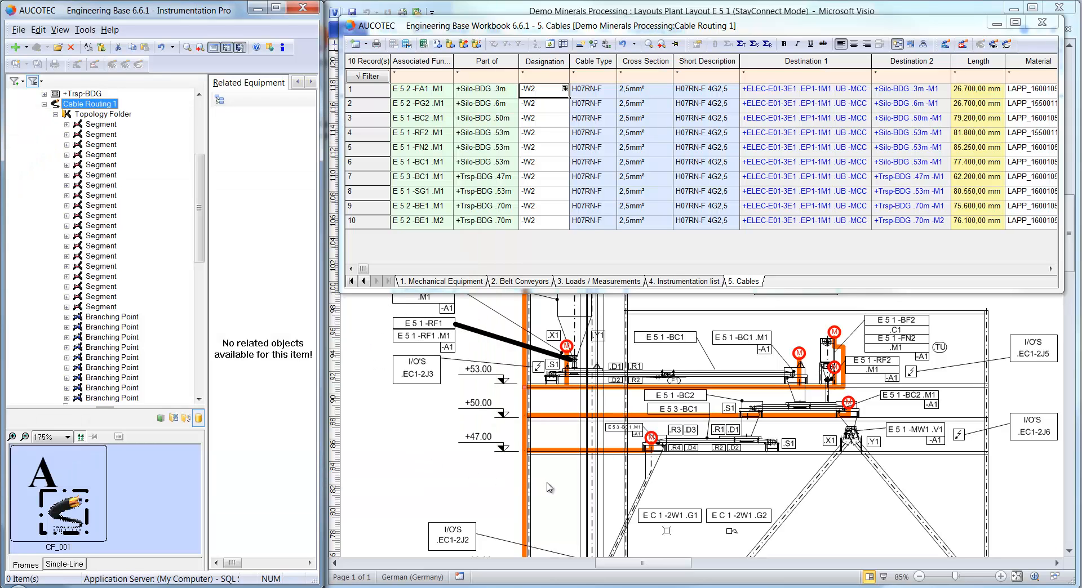